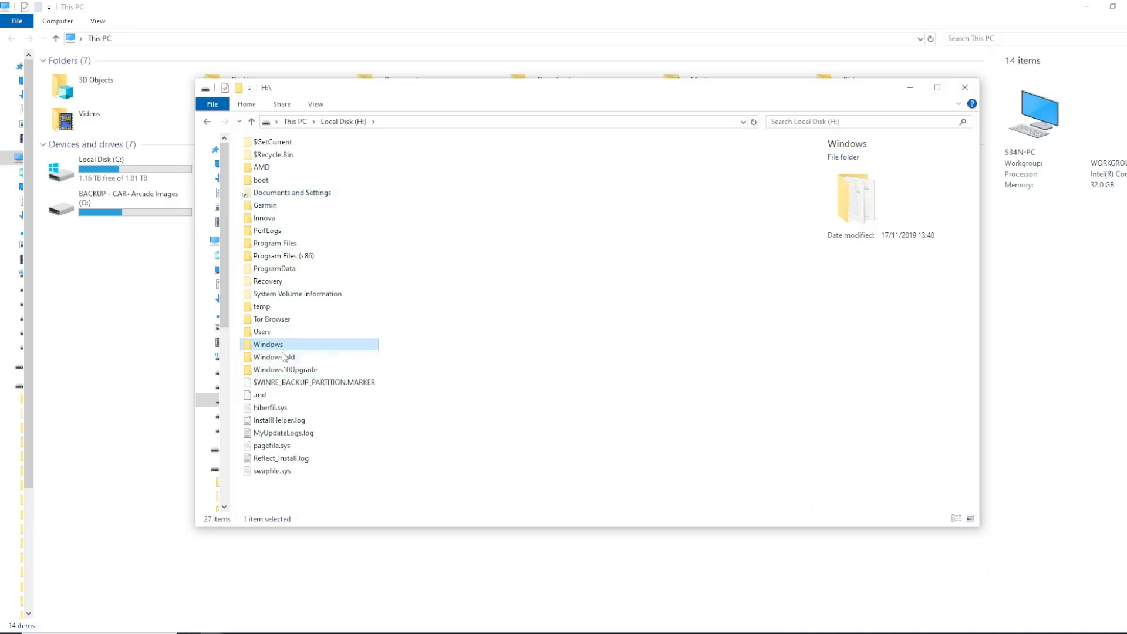
Look through the user profile folder inside Users on Local Disk (H:) and return to the drive's root
{"action": "double_click", "coordinate": [264, 331]}
{"action": "double_click", "coordinate": [260, 192]}
{"action": "left_click_drag", "start_coordinate": [455, 454], "coordinate": [285, 178]}
{"action": "left_click", "coordinate": [384, 410]}
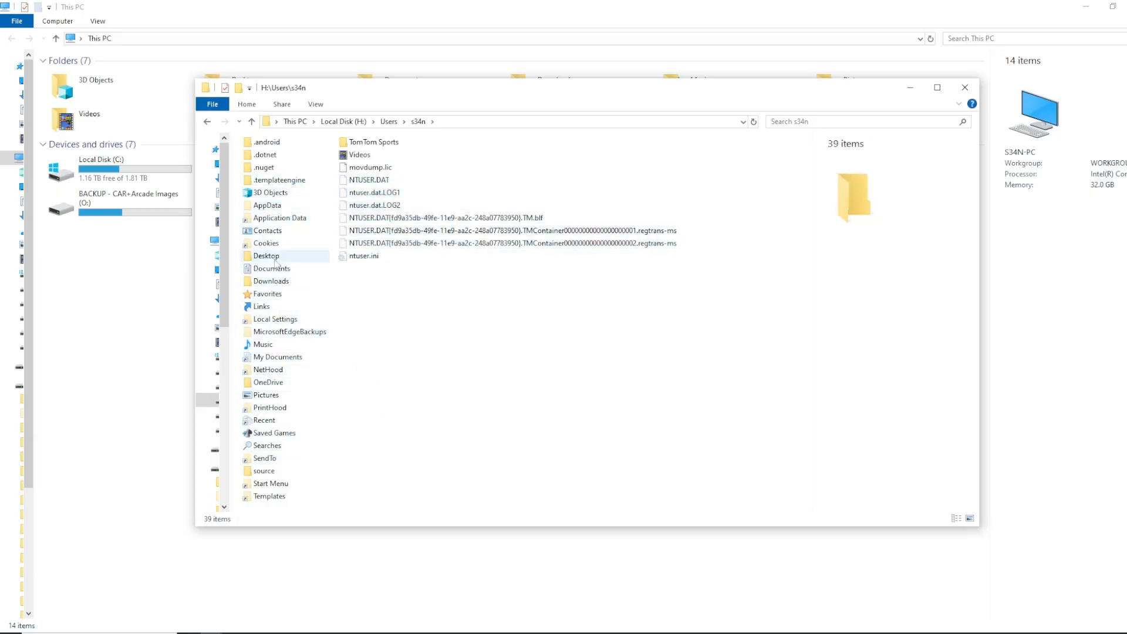
{"action": "left_click", "coordinate": [209, 122]}
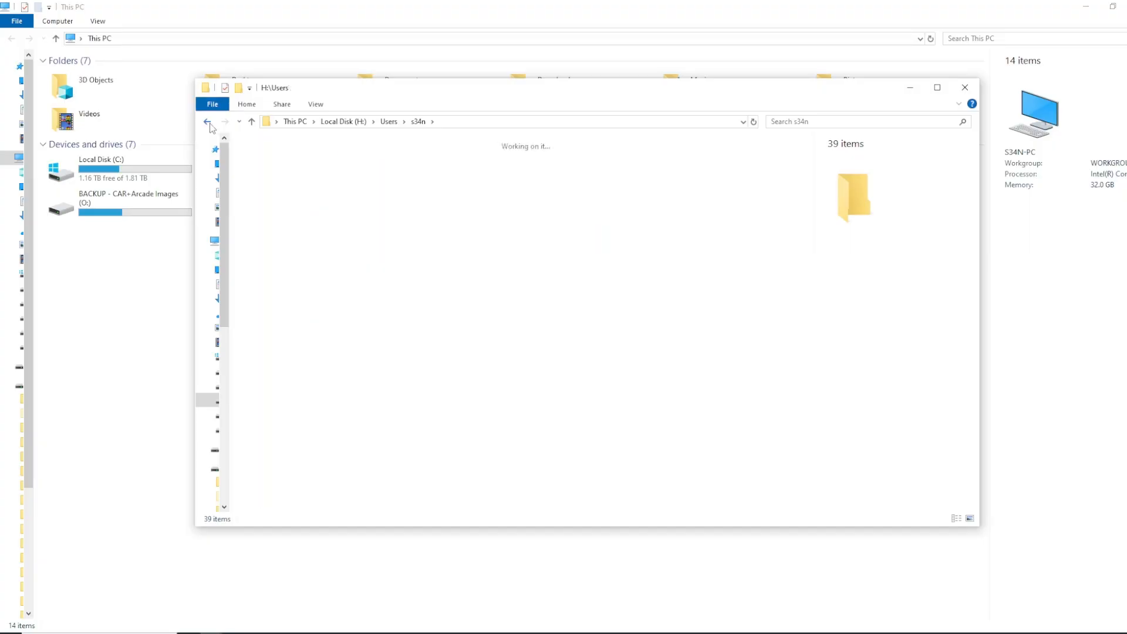
{"action": "left_click", "coordinate": [208, 122]}
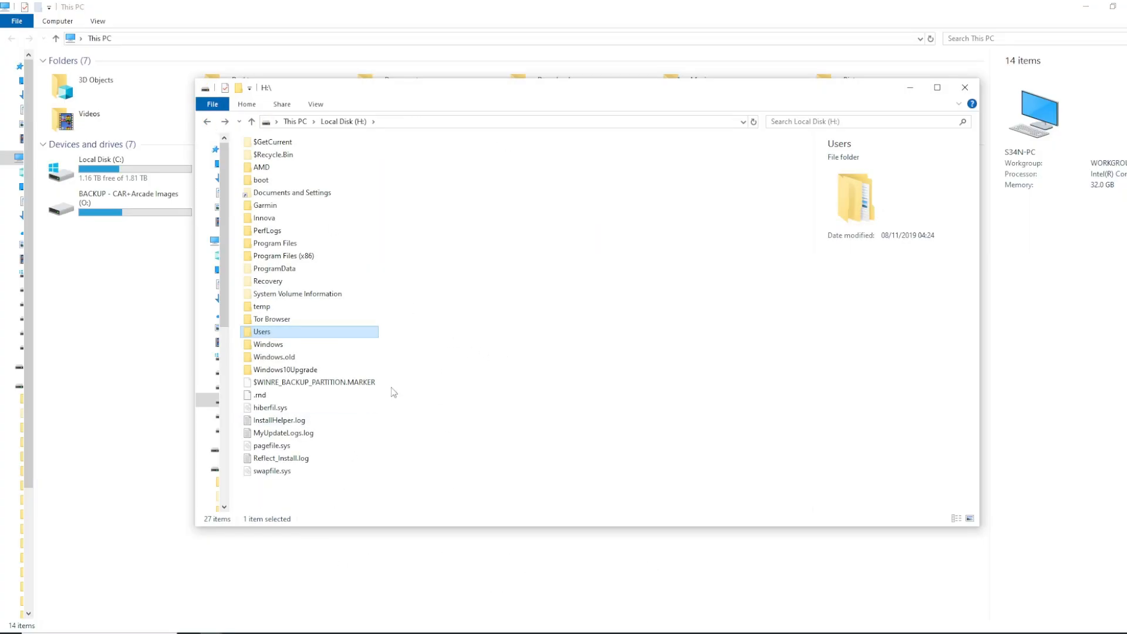
Quick-format Local Disk (H:) as NTFS with a 4096-byte allocation unit size, and open the formatted drive
{"action": "right_click", "coordinate": [212, 401]}
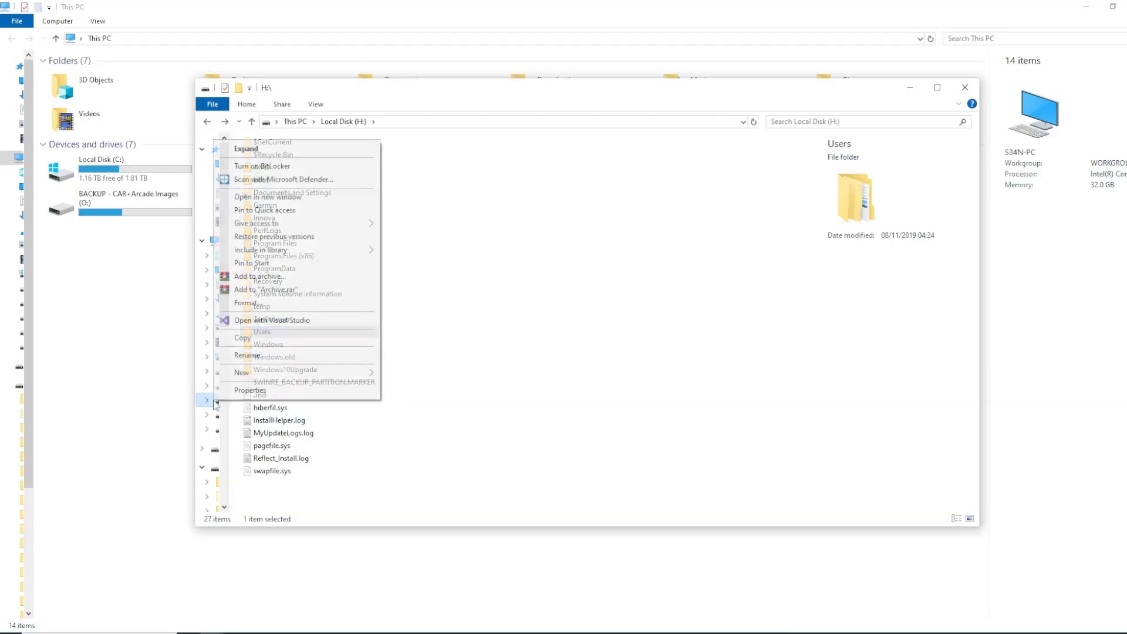
{"action": "left_click", "coordinate": [276, 303]}
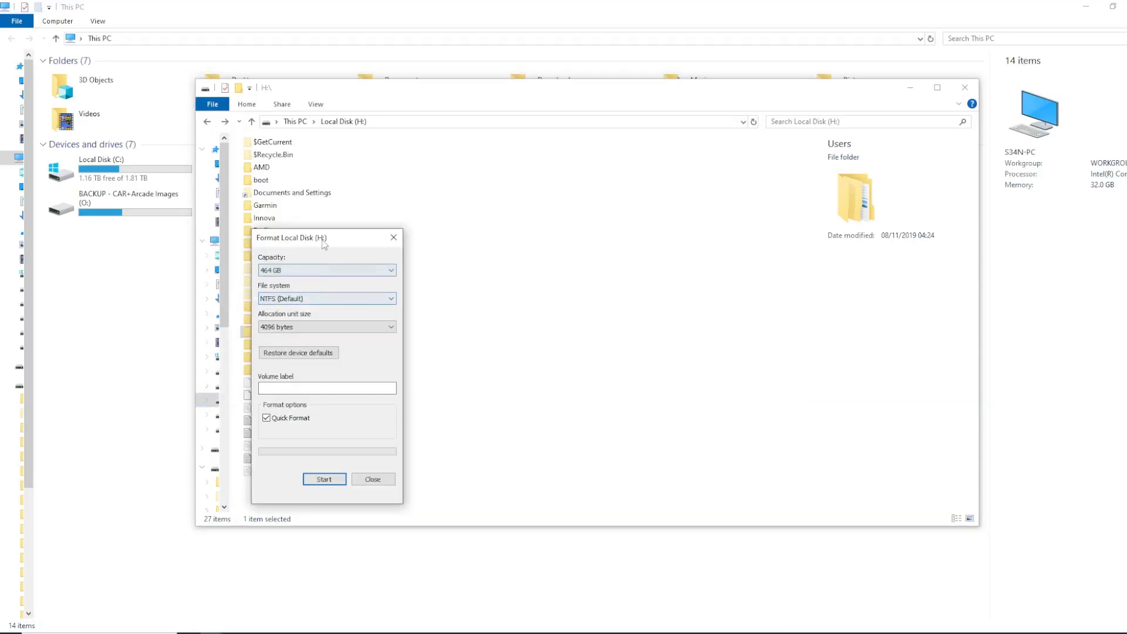
{"action": "left_click_drag", "start_coordinate": [324, 244], "coordinate": [508, 203]}
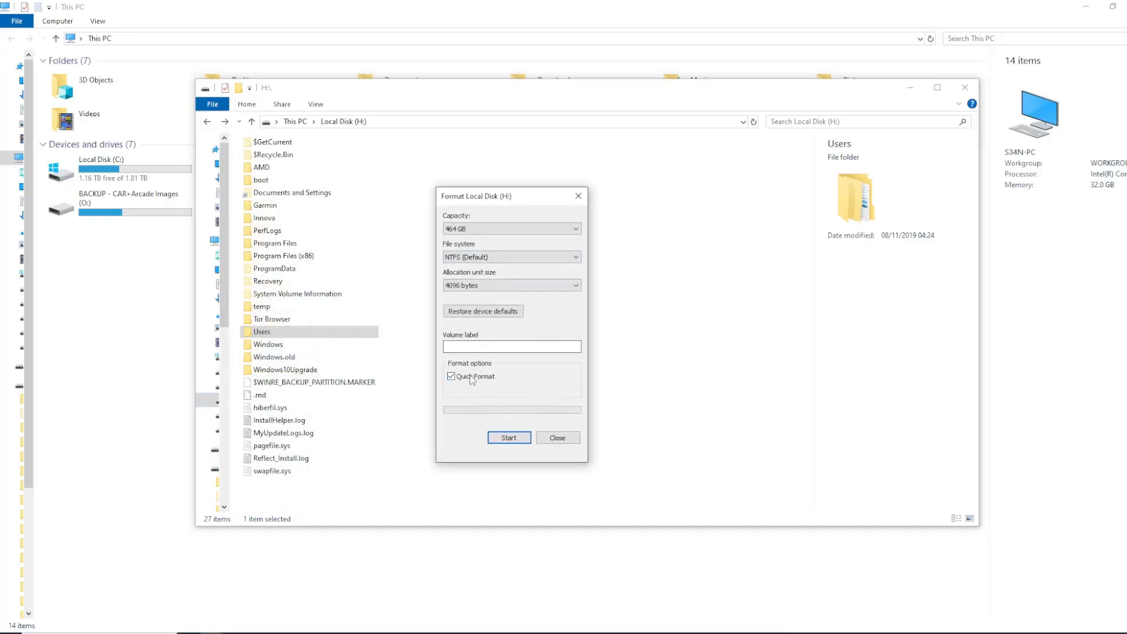
{"action": "left_click", "coordinate": [508, 438]}
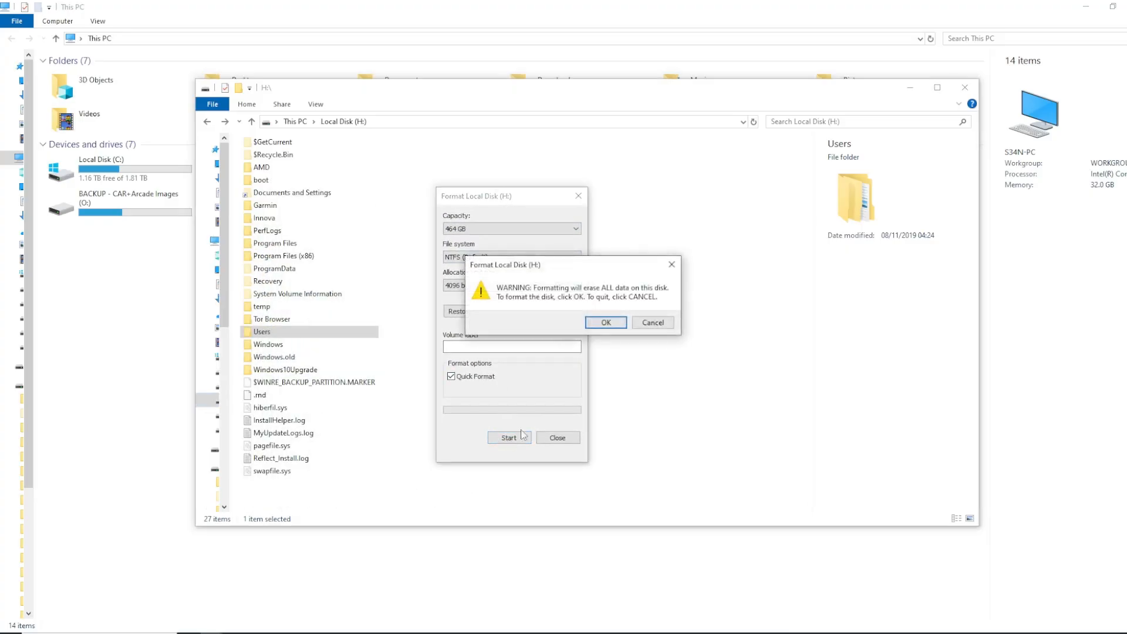
{"action": "left_click", "coordinate": [600, 319]}
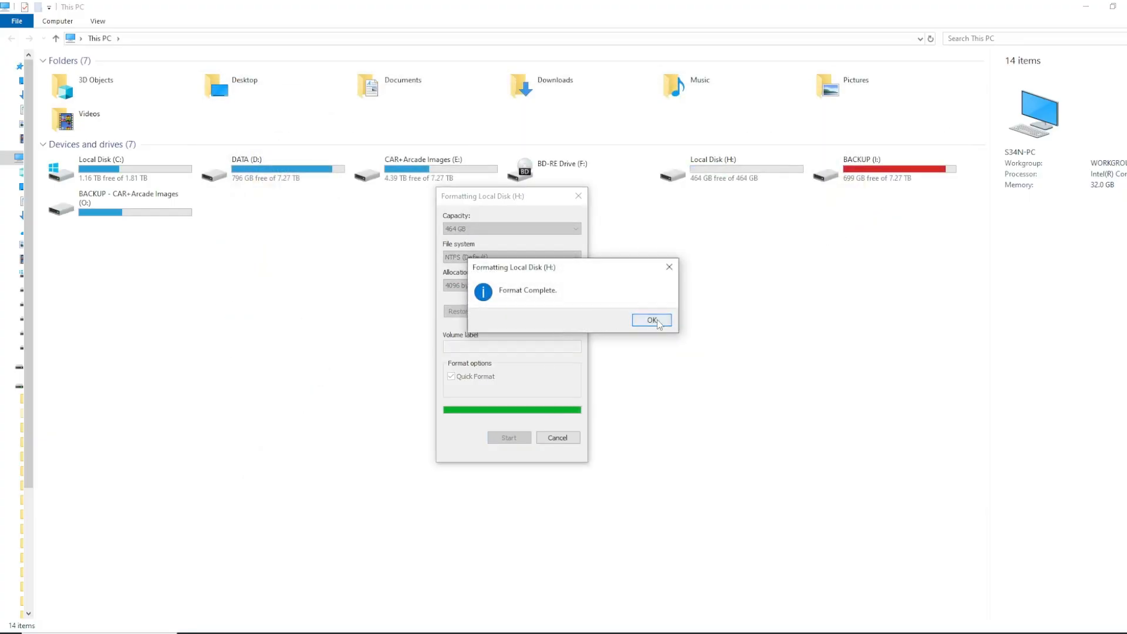
{"action": "left_click", "coordinate": [651, 321]}
{"action": "left_click", "coordinate": [561, 437]}
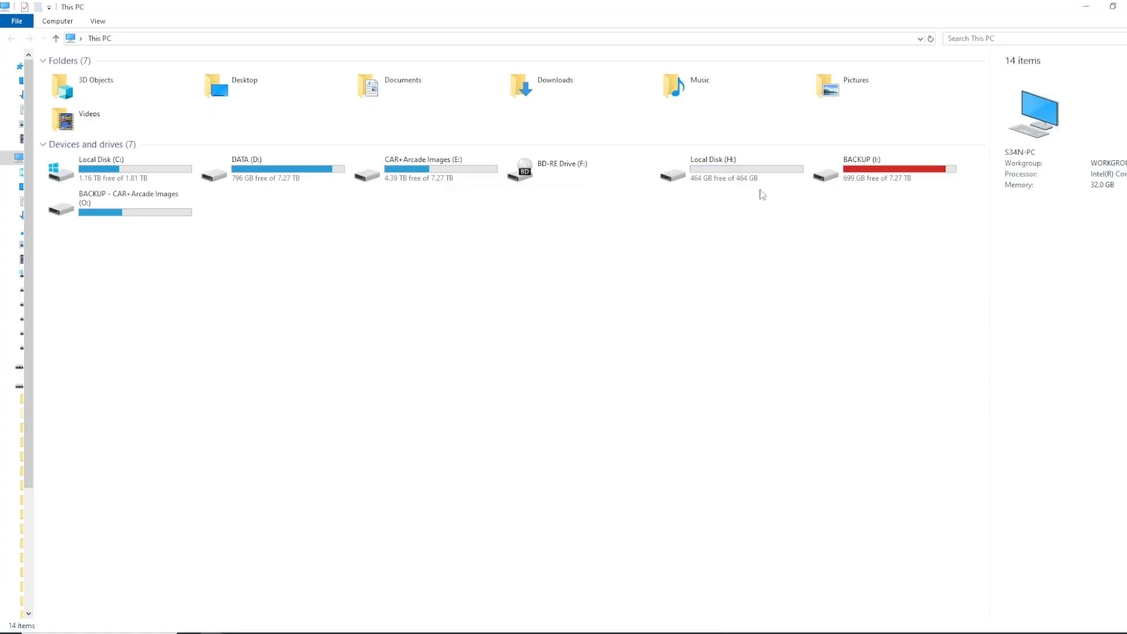
{"action": "left_click", "coordinate": [744, 178]}
{"action": "double_click", "coordinate": [744, 178]}
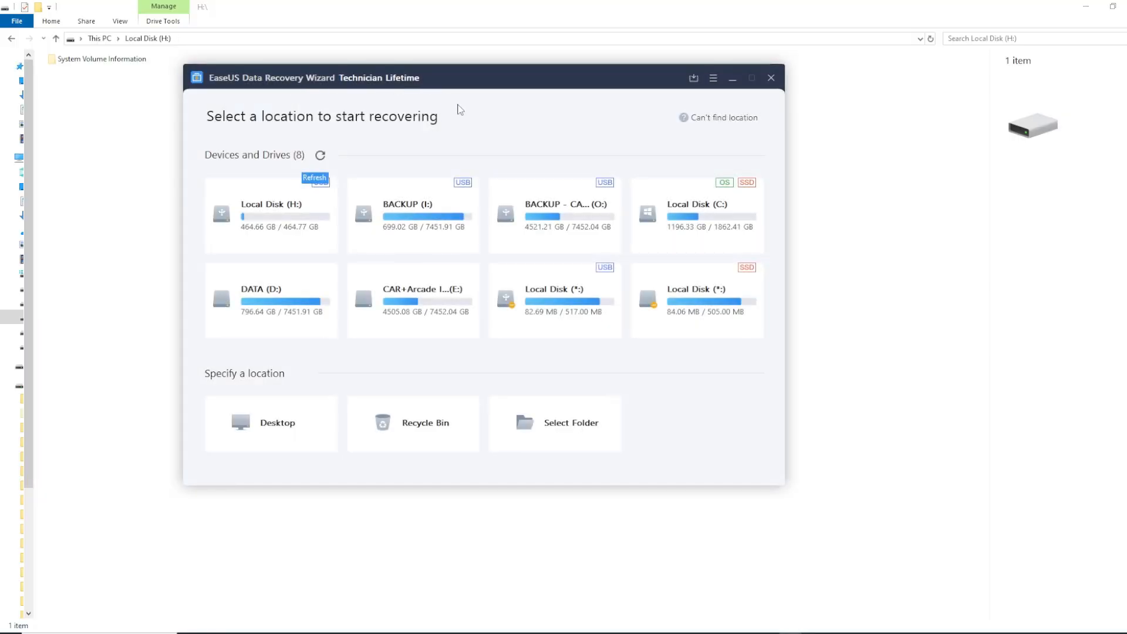
Switch to EaseUS Data Recovery Wizard, scan Local Disk (H:) for lost files, and enlarge the results view with a wider folder tree
{"action": "mouse_move", "coordinate": [258, 204]}
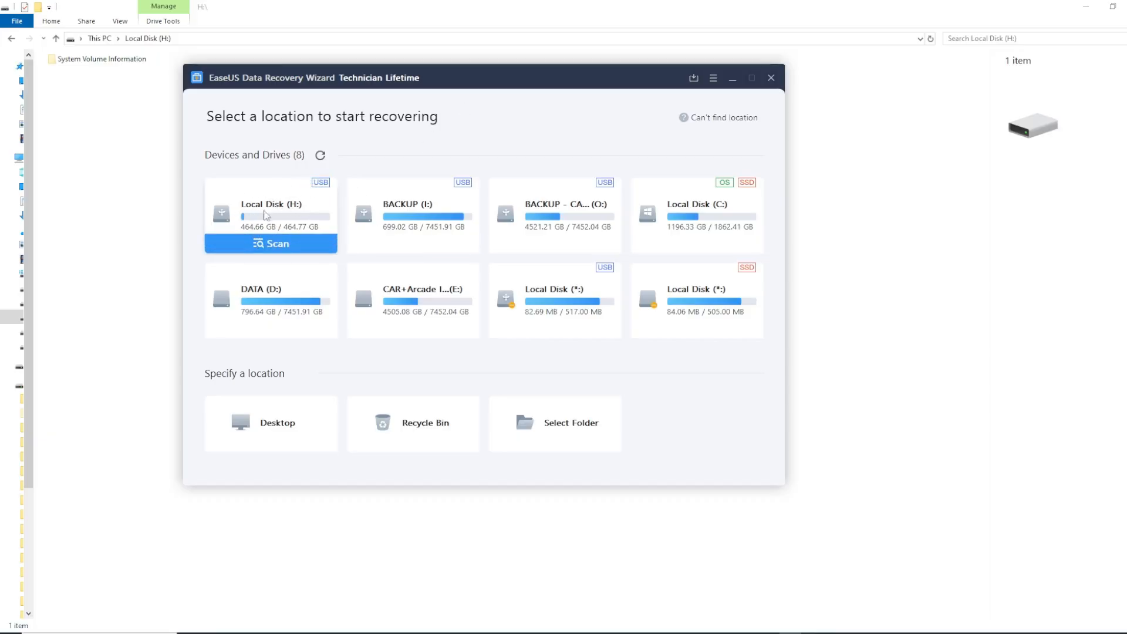
{"action": "left_click", "coordinate": [286, 245]}
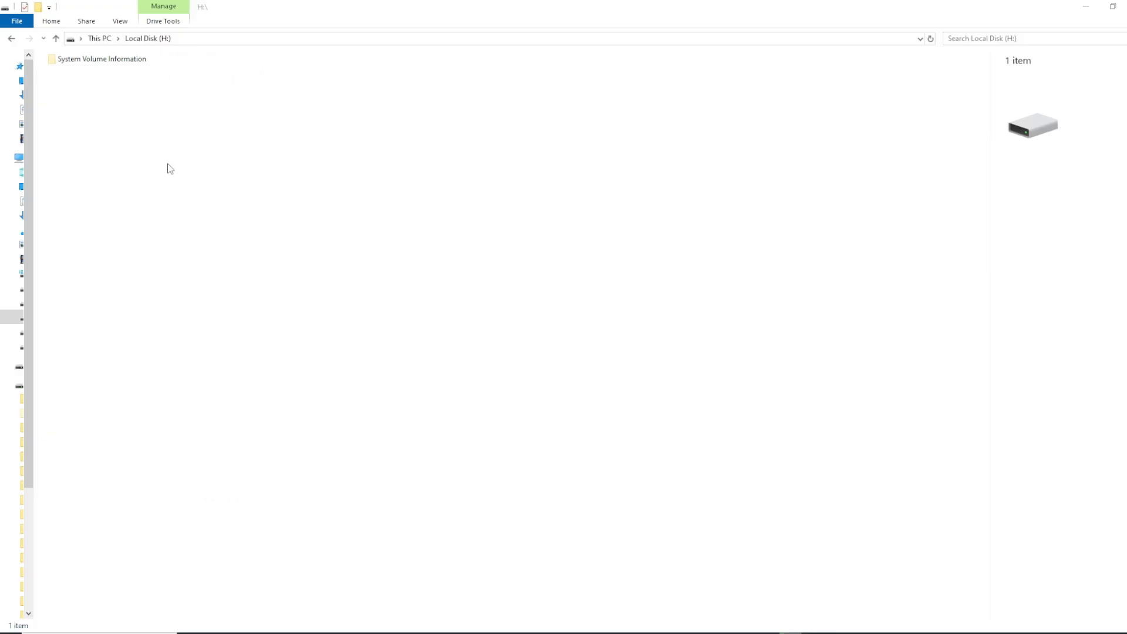
{"action": "left_click_drag", "start_coordinate": [158, 143], "coordinate": [659, 434]}
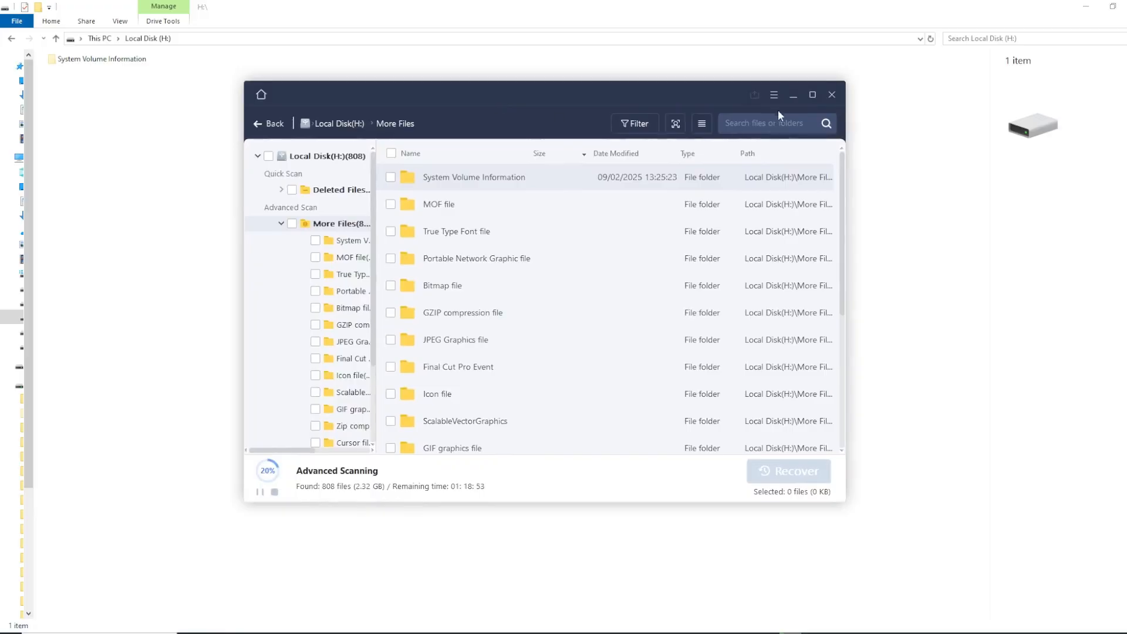
{"action": "left_click", "coordinate": [812, 96]}
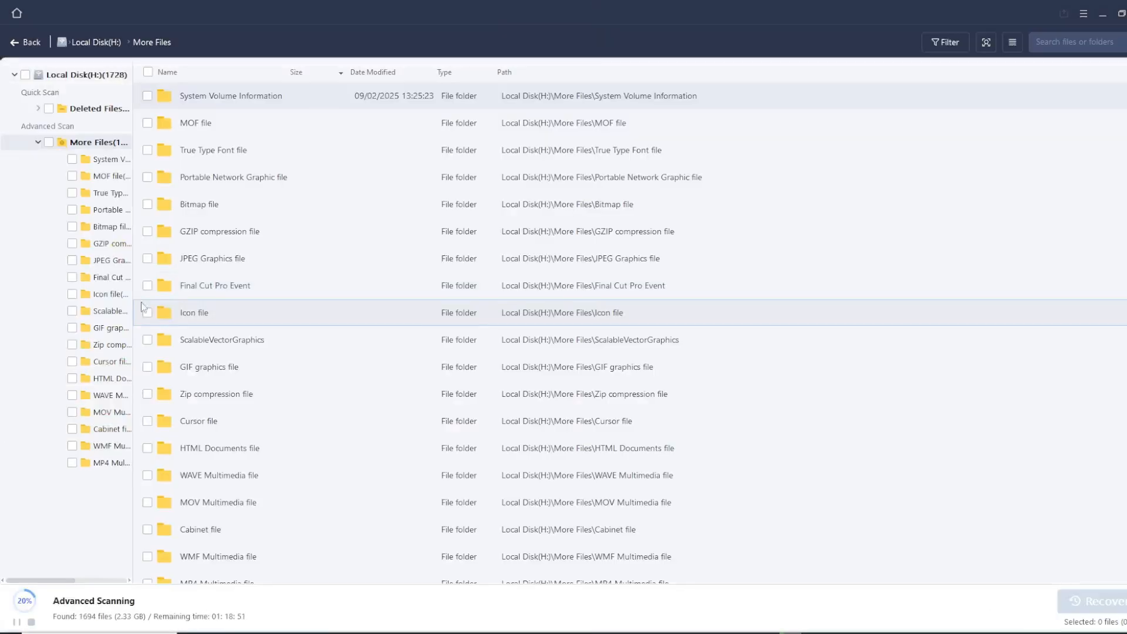
{"action": "left_click_drag", "start_coordinate": [134, 305], "coordinate": [264, 297]}
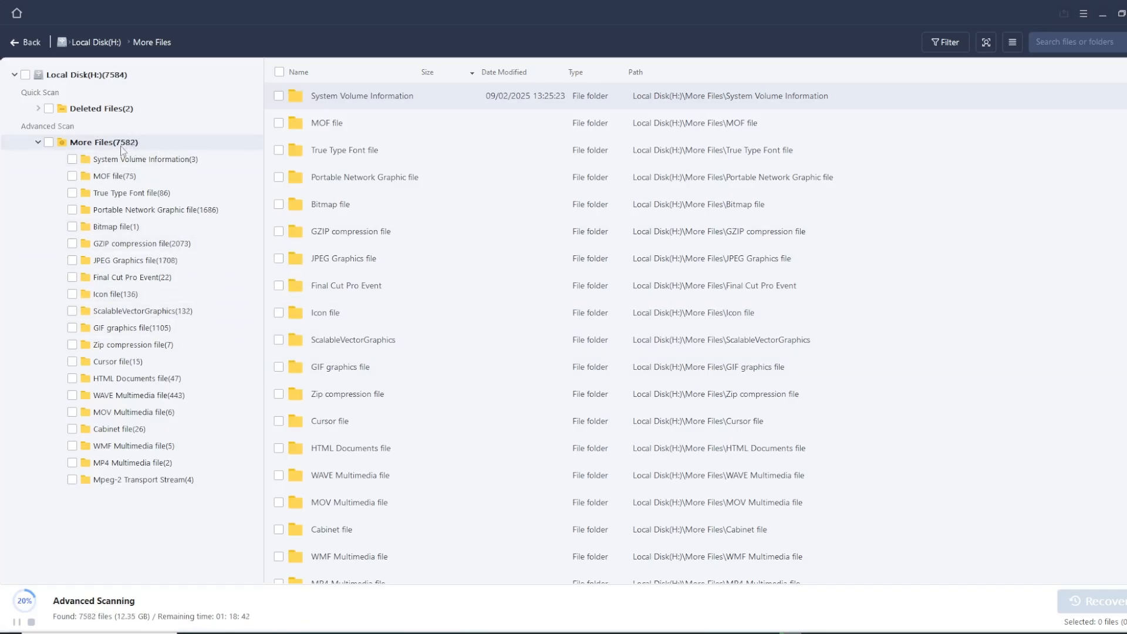
Examine the scan results by file type, including the MOF, True Type Font, PNG, JPEG, Rich Text and MP4 folders
{"action": "left_click", "coordinate": [116, 178]}
{"action": "left_click", "coordinate": [137, 195]}
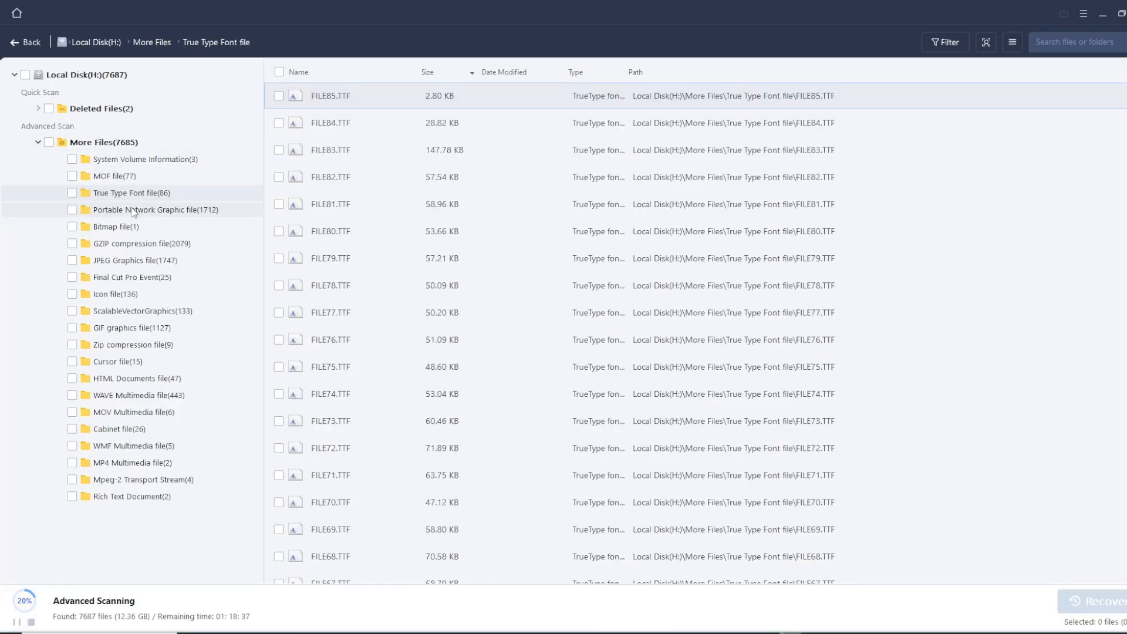
{"action": "left_click", "coordinate": [134, 211]}
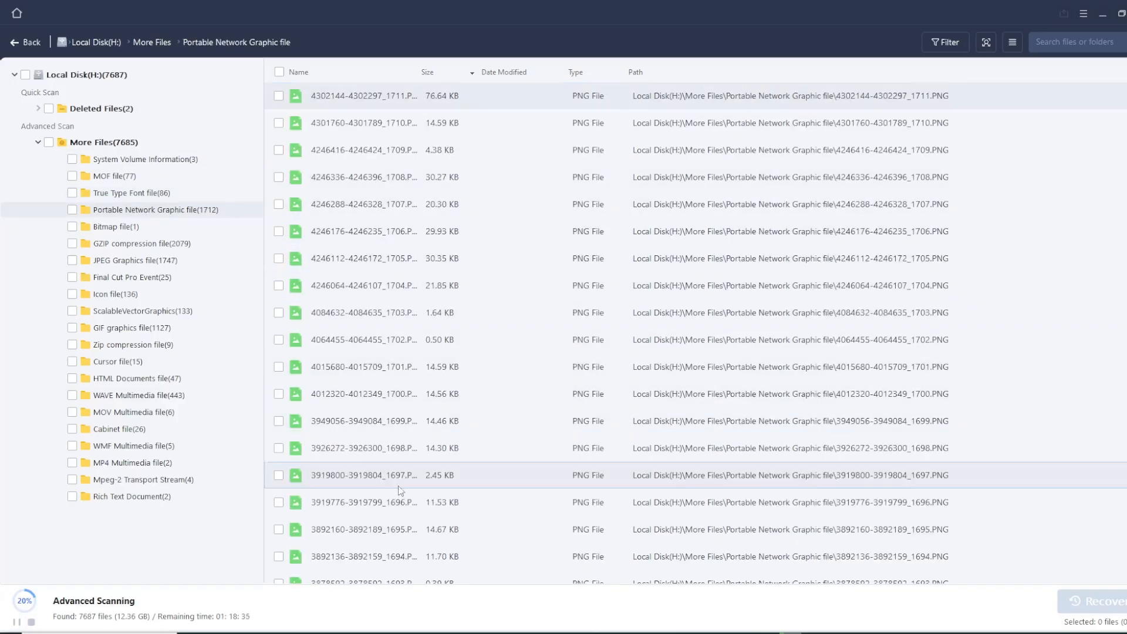
{"action": "left_click", "coordinate": [117, 294]}
{"action": "left_click", "coordinate": [130, 262]}
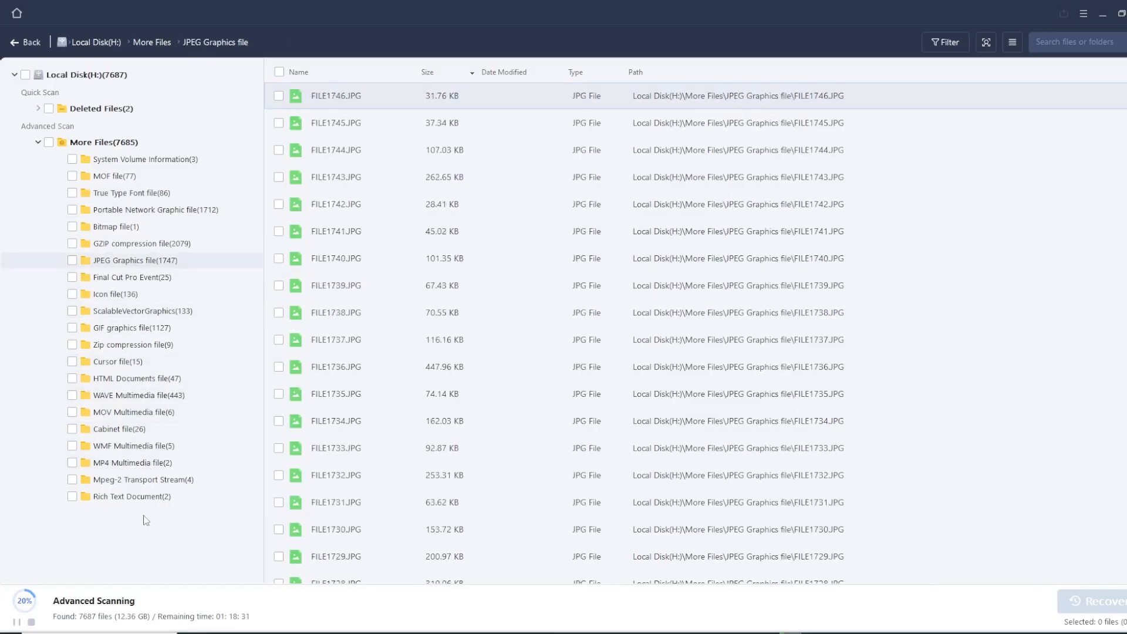
{"action": "left_click", "coordinate": [138, 496]}
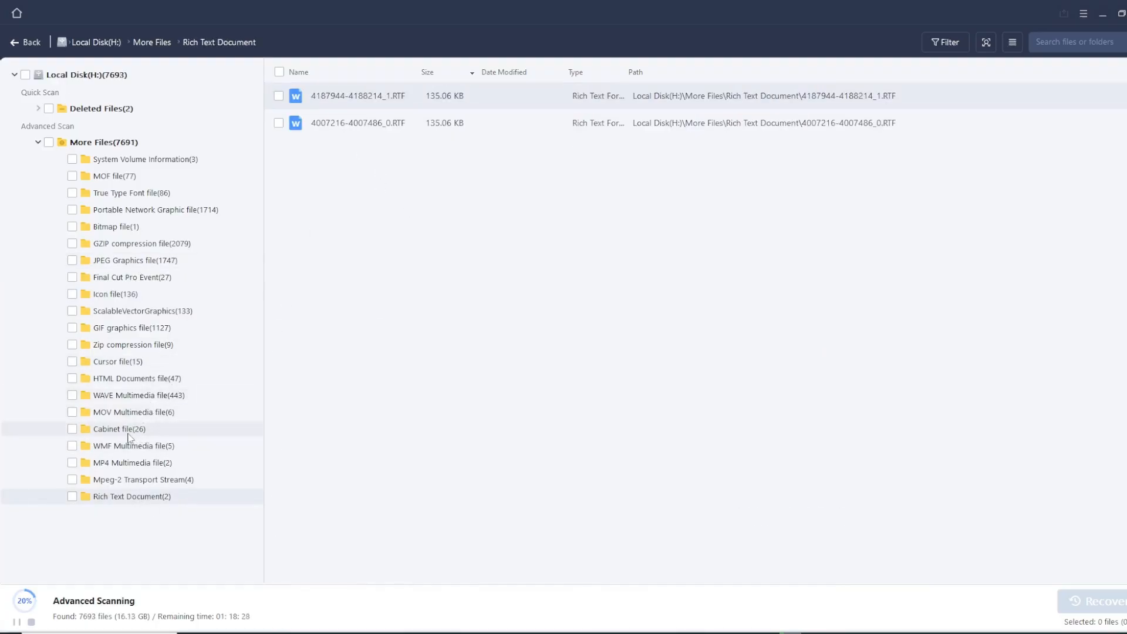
{"action": "left_click", "coordinate": [130, 464]}
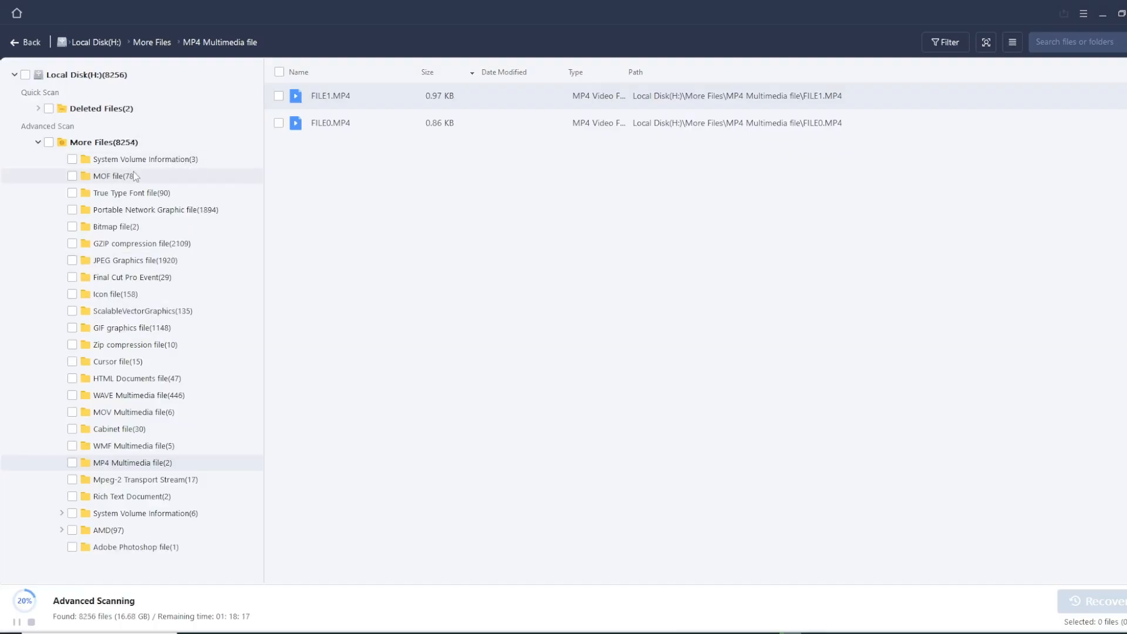
Preview FILE2560.JPG from the JPEG Graphics results and browse the thumbnails of the other found images
{"action": "left_click", "coordinate": [158, 262]}
{"action": "double_click", "coordinate": [370, 211]}
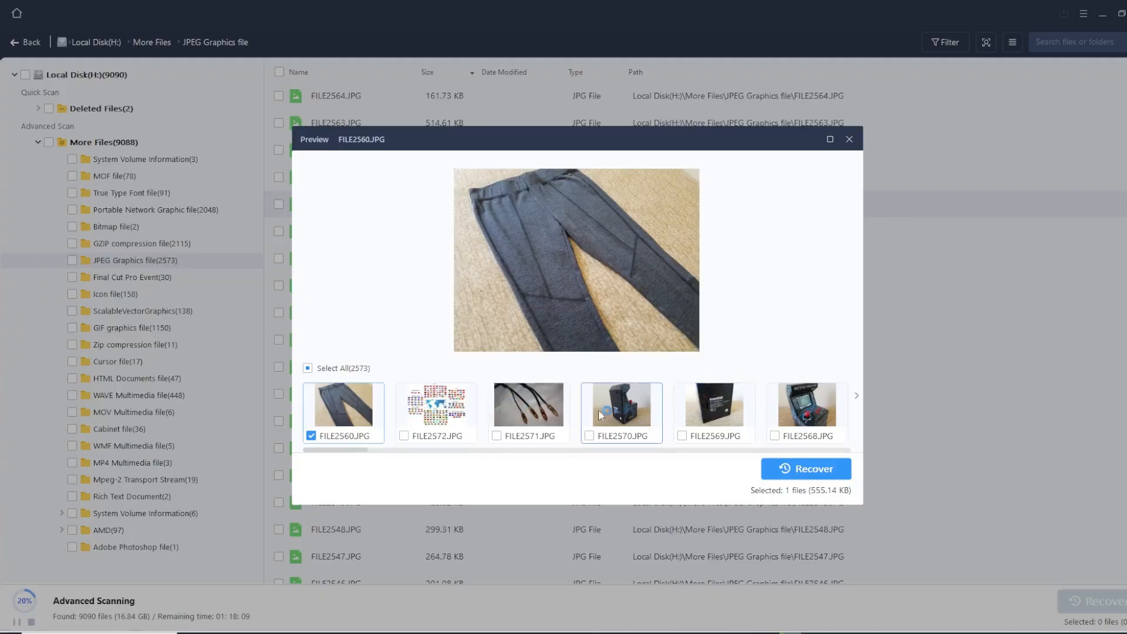
{"action": "left_click_drag", "start_coordinate": [365, 450], "coordinate": [466, 460]}
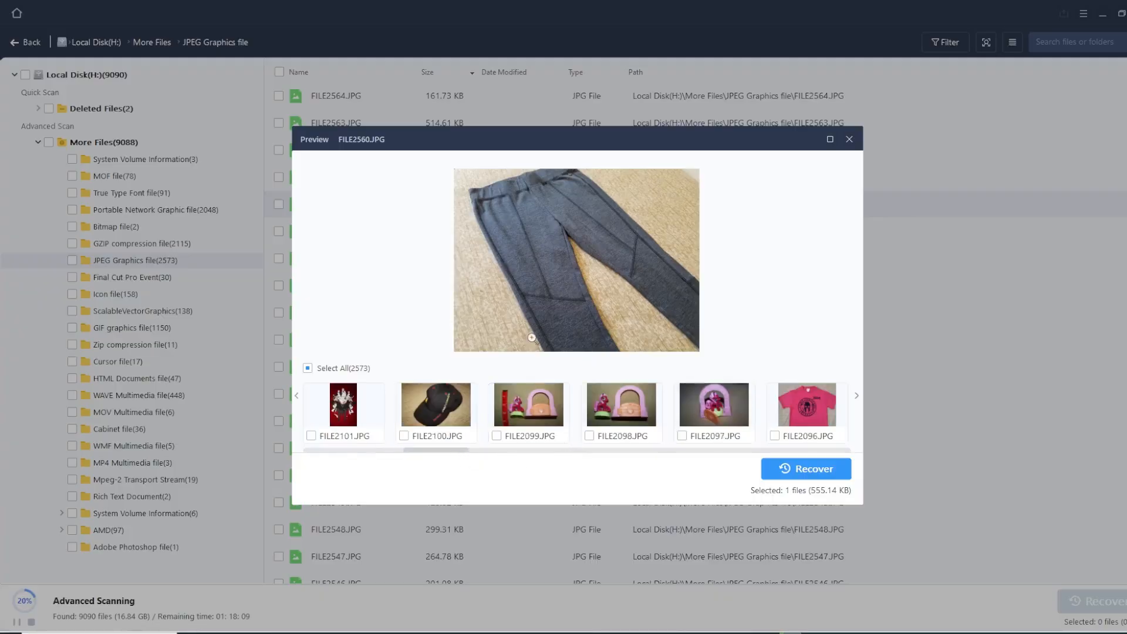
{"action": "left_click", "coordinate": [850, 140]}
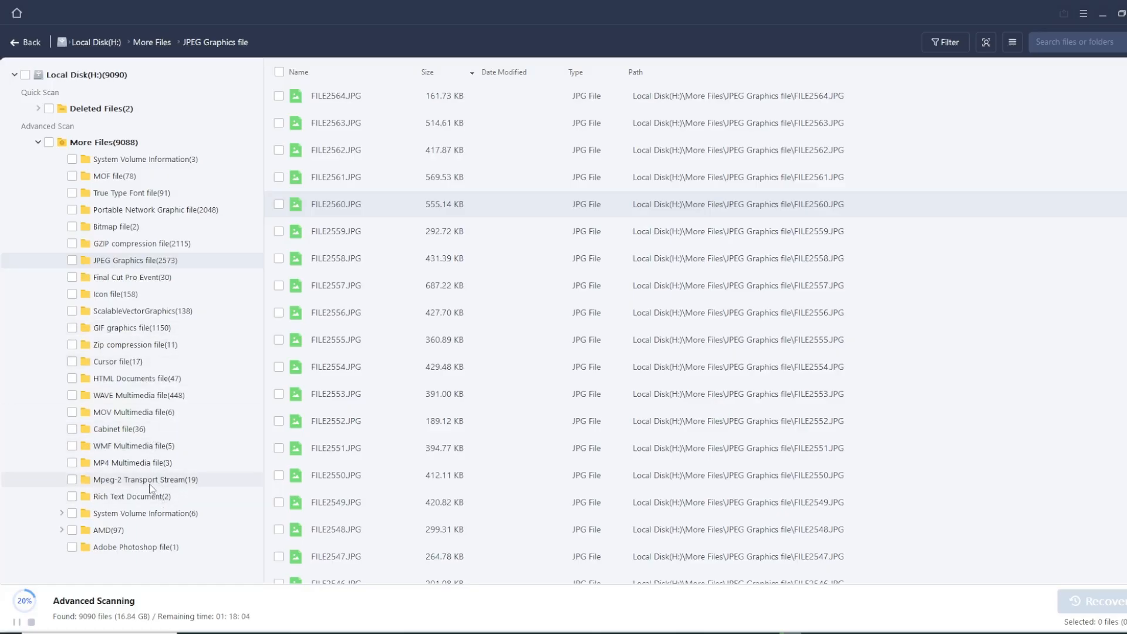
Examine the files found in the WAVE Multimedia and HTML Documents folders
{"action": "left_click", "coordinate": [141, 399]}
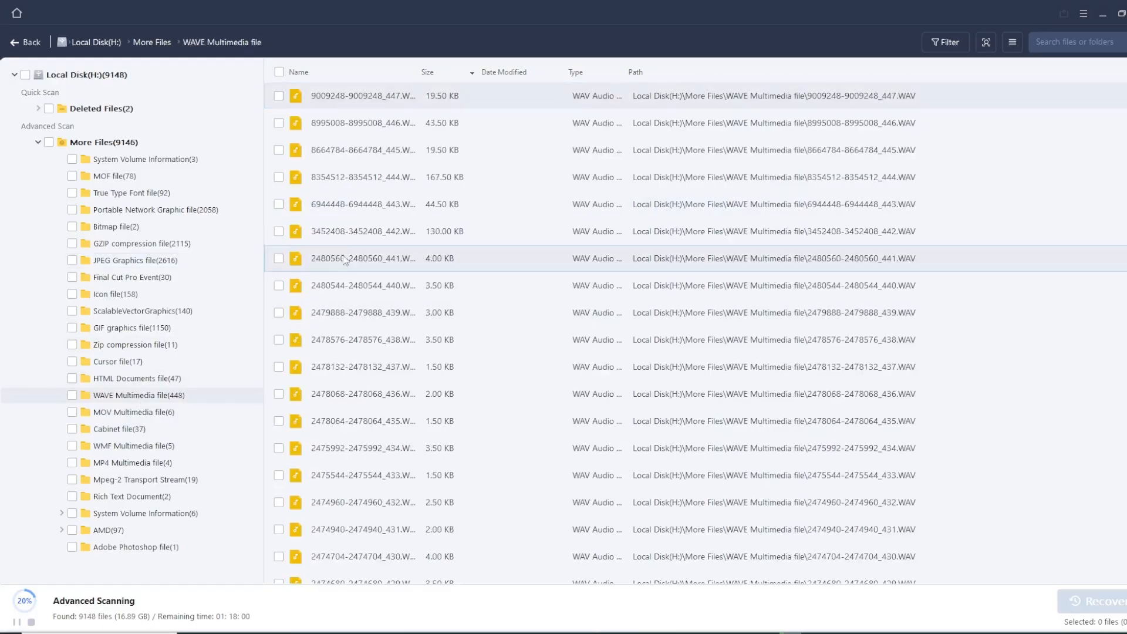
{"action": "left_click", "coordinate": [146, 378]}
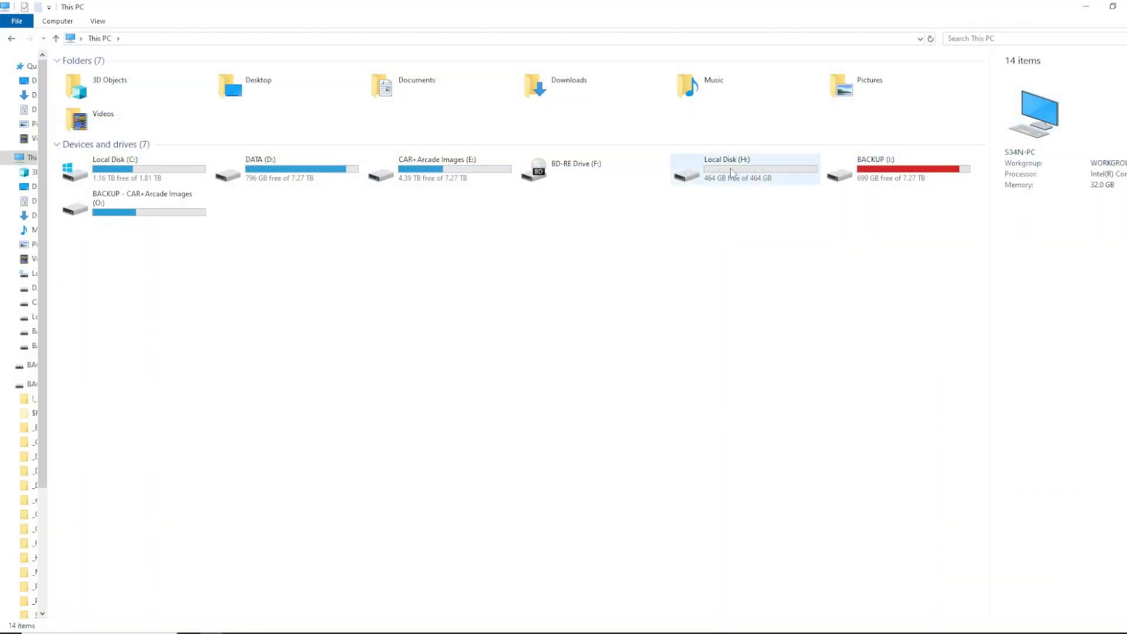
Switch to File Explorer and run a full NTFS format of Local Disk (H:) with Quick Format turned off
{"action": "right_click", "coordinate": [732, 172]}
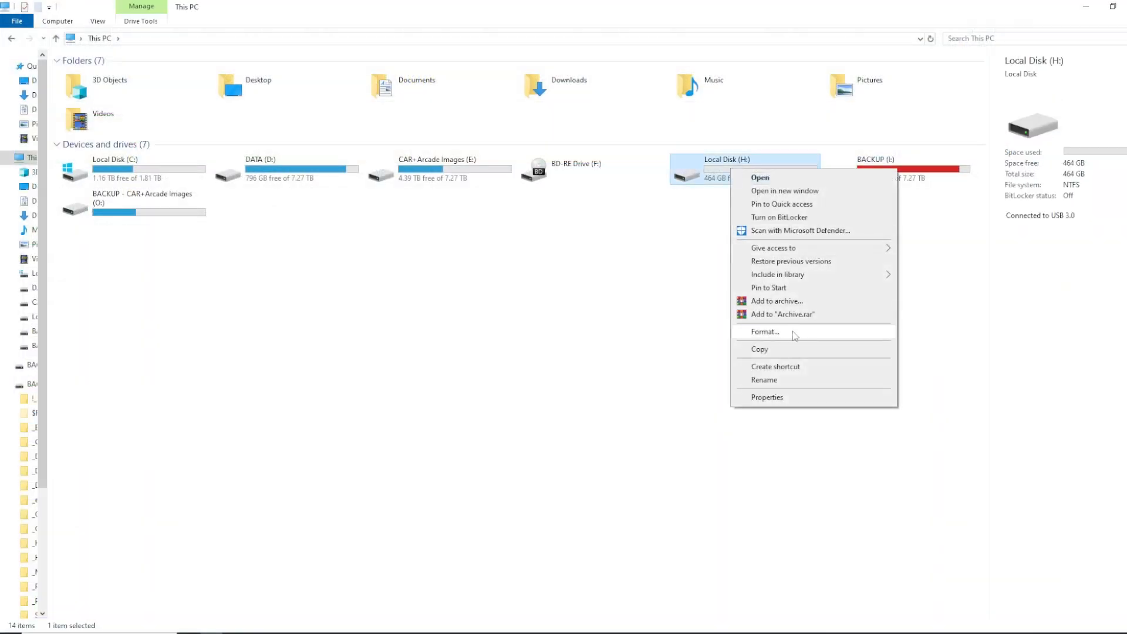
{"action": "left_click", "coordinate": [802, 334]}
{"action": "left_click_drag", "start_coordinate": [176, 125], "coordinate": [614, 136]}
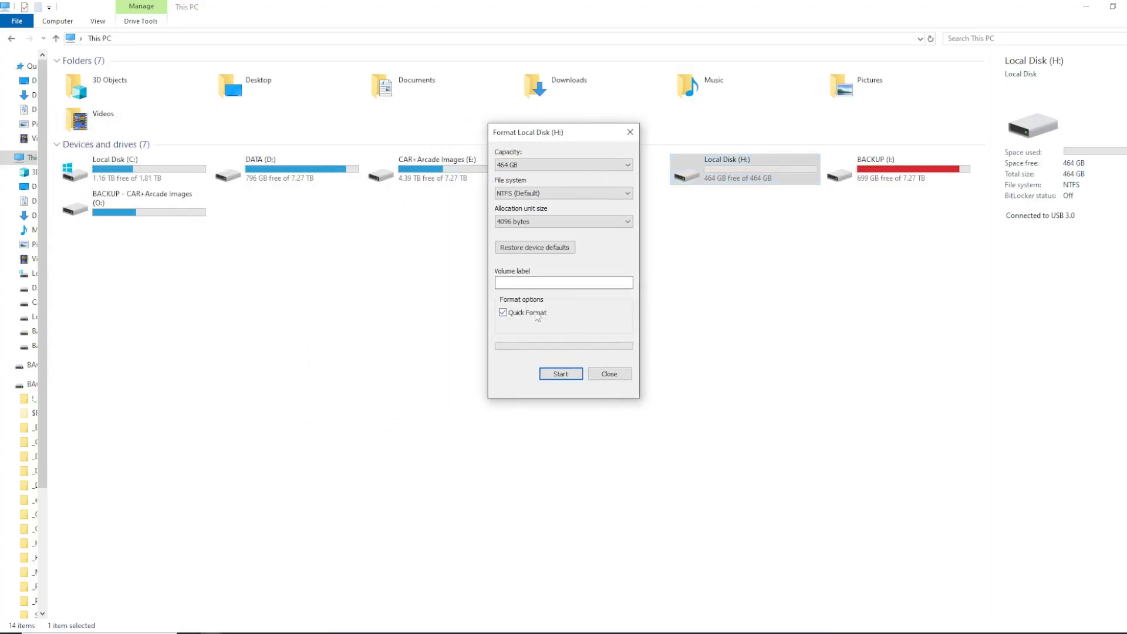
{"action": "left_click", "coordinate": [522, 312]}
{"action": "left_click", "coordinate": [569, 282]}
{"action": "left_click", "coordinate": [559, 375]}
{"action": "left_click", "coordinate": [613, 322]}
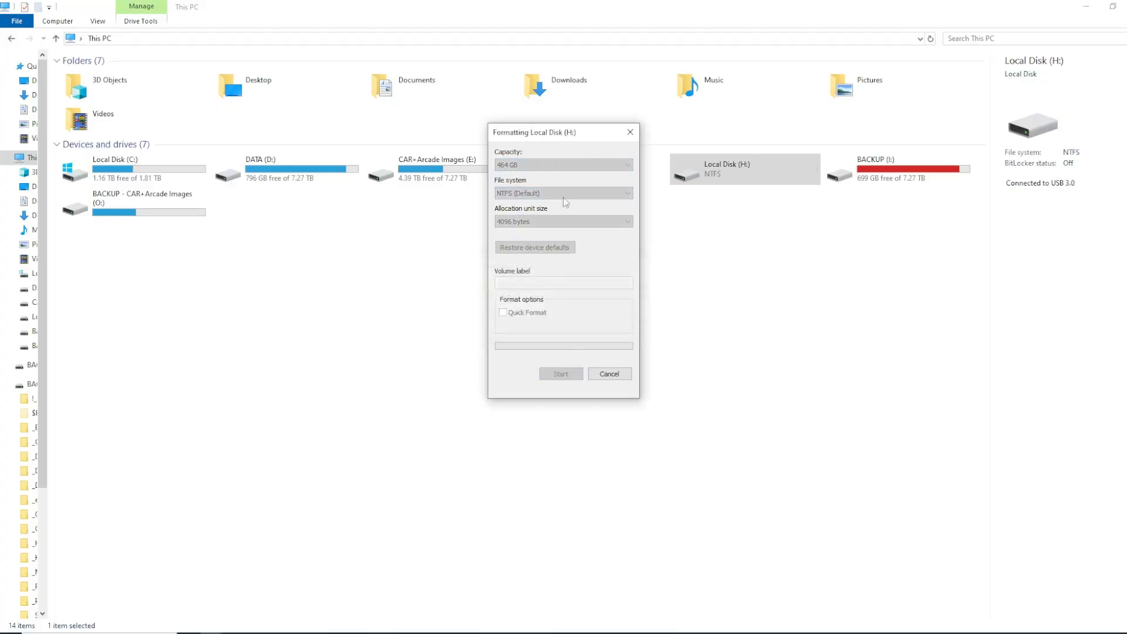
{"action": "left_click_drag", "start_coordinate": [571, 140], "coordinate": [575, 200]}
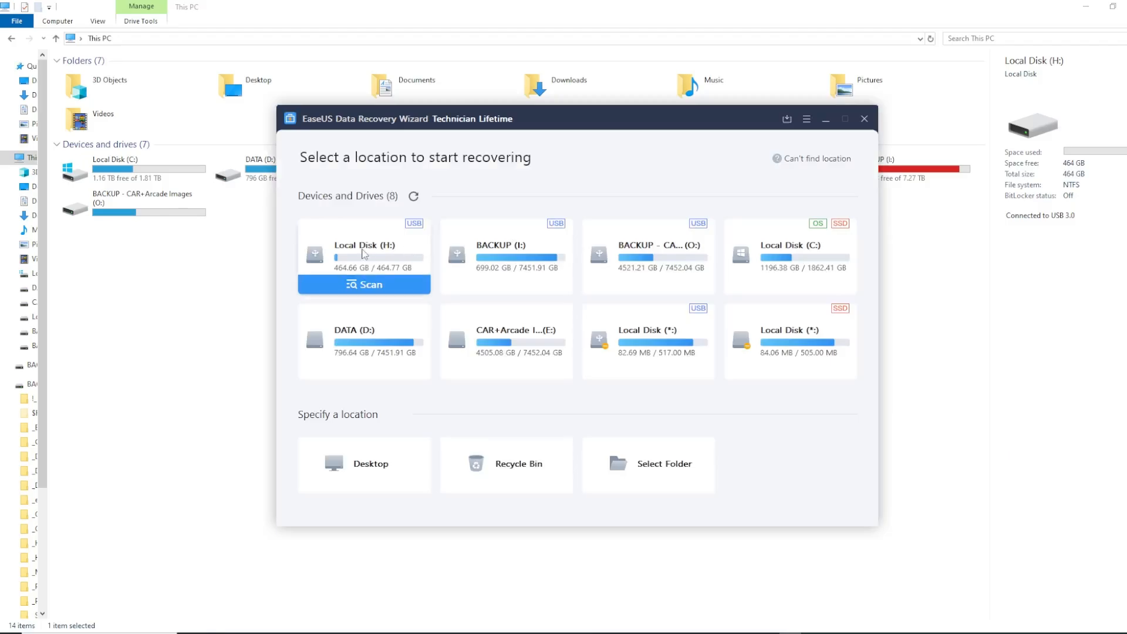
In EaseUS Data Recovery Wizard, scan the fully formatted Local Disk (H:), maximize the results window and widen its folder tree
{"action": "left_click", "coordinate": [366, 284]}
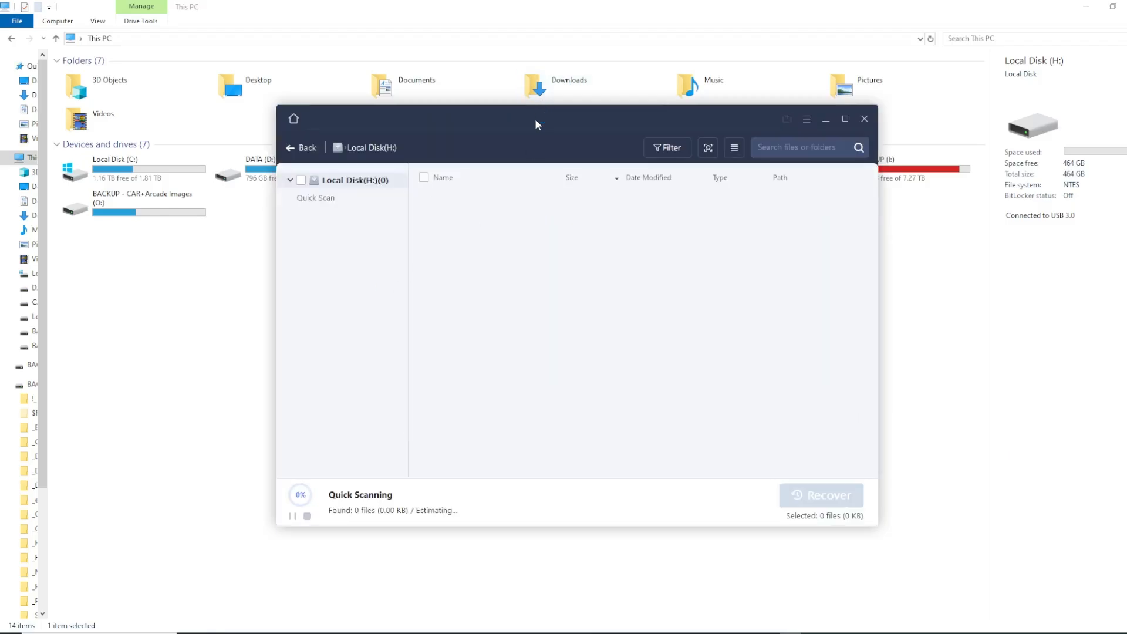
{"action": "left_click_drag", "start_coordinate": [535, 123], "coordinate": [565, 120]}
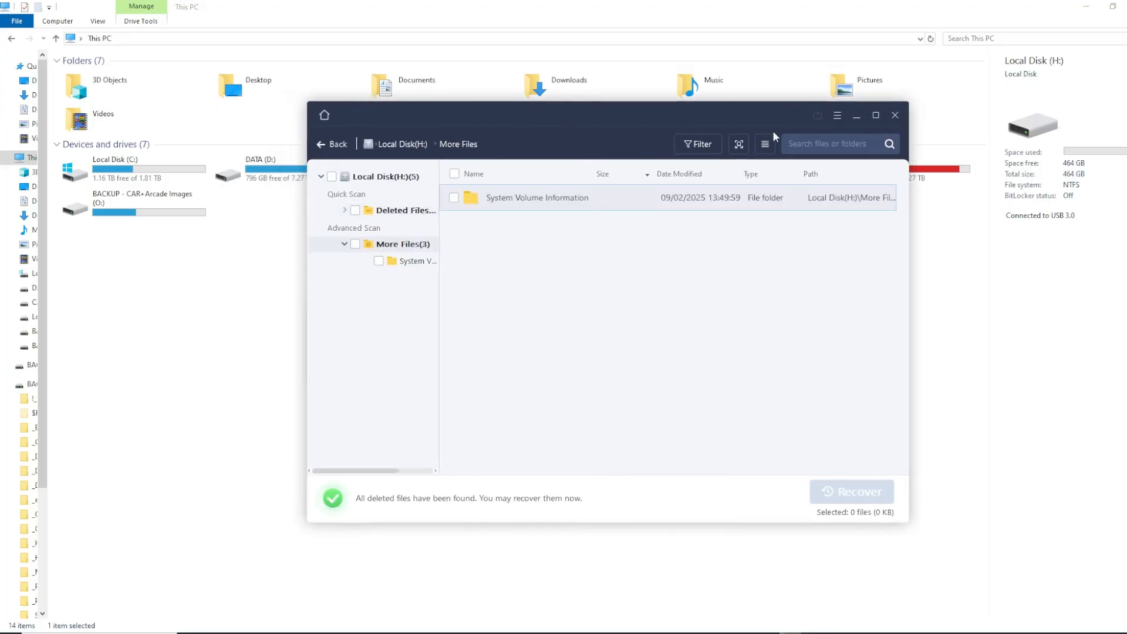
{"action": "left_click", "coordinate": [877, 118]}
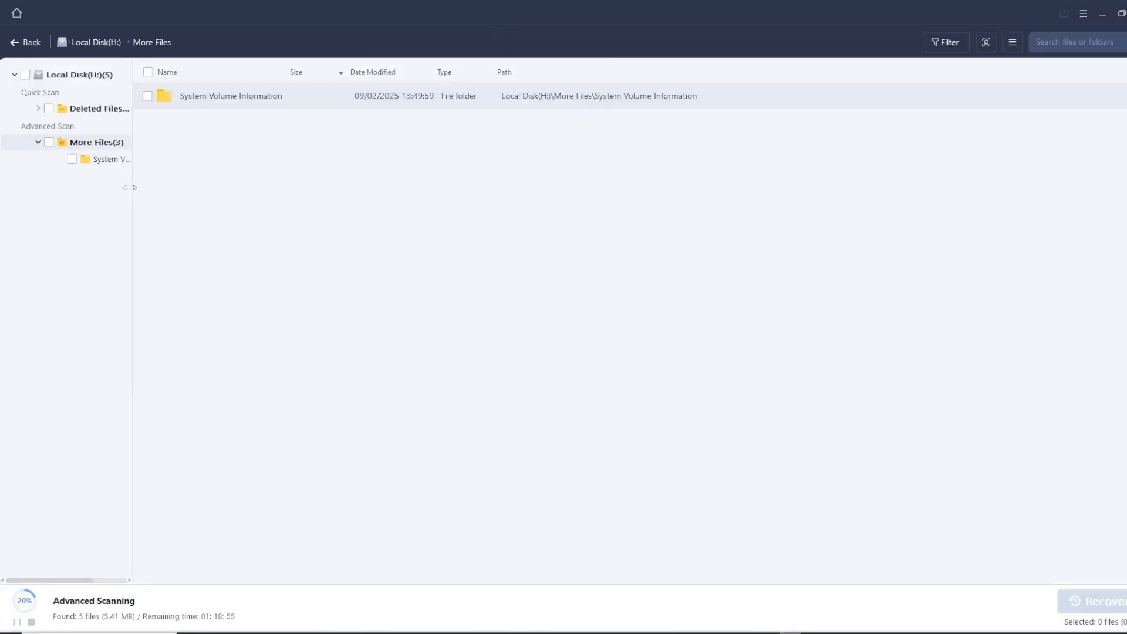
{"action": "left_click_drag", "start_coordinate": [241, 188], "coordinate": [241, 191]}
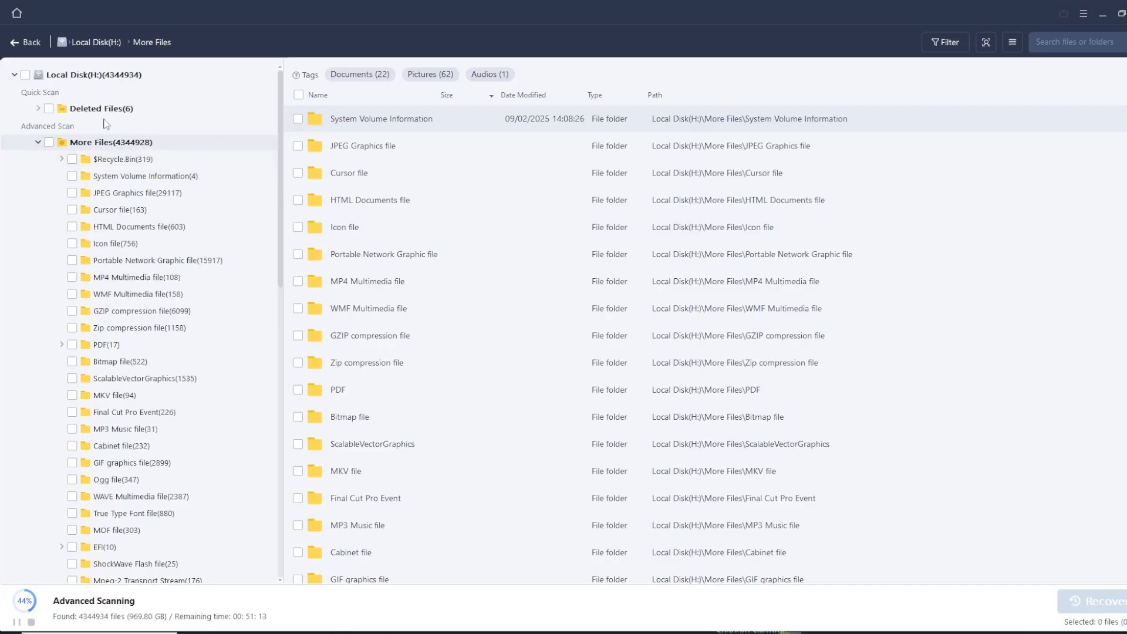
Examine the $Recycle.Bin, System Volume Information, HTML Documents and PDF folders in the new scan results
{"action": "left_click", "coordinate": [125, 161]}
{"action": "left_click", "coordinate": [134, 179]}
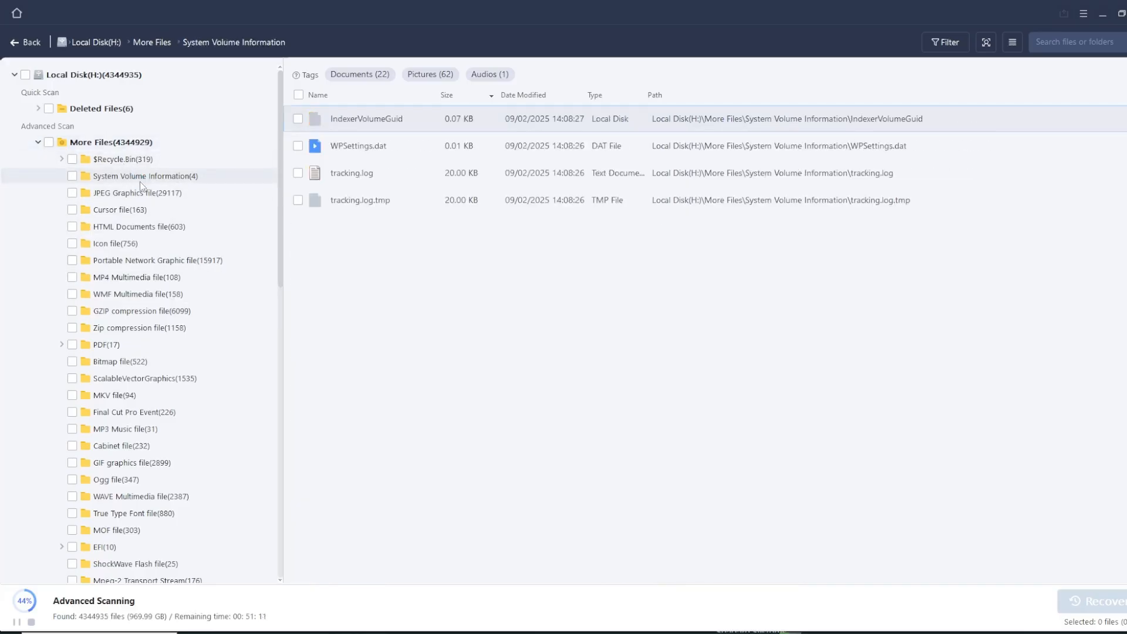
{"action": "left_click", "coordinate": [148, 227]}
{"action": "left_click", "coordinate": [120, 346]}
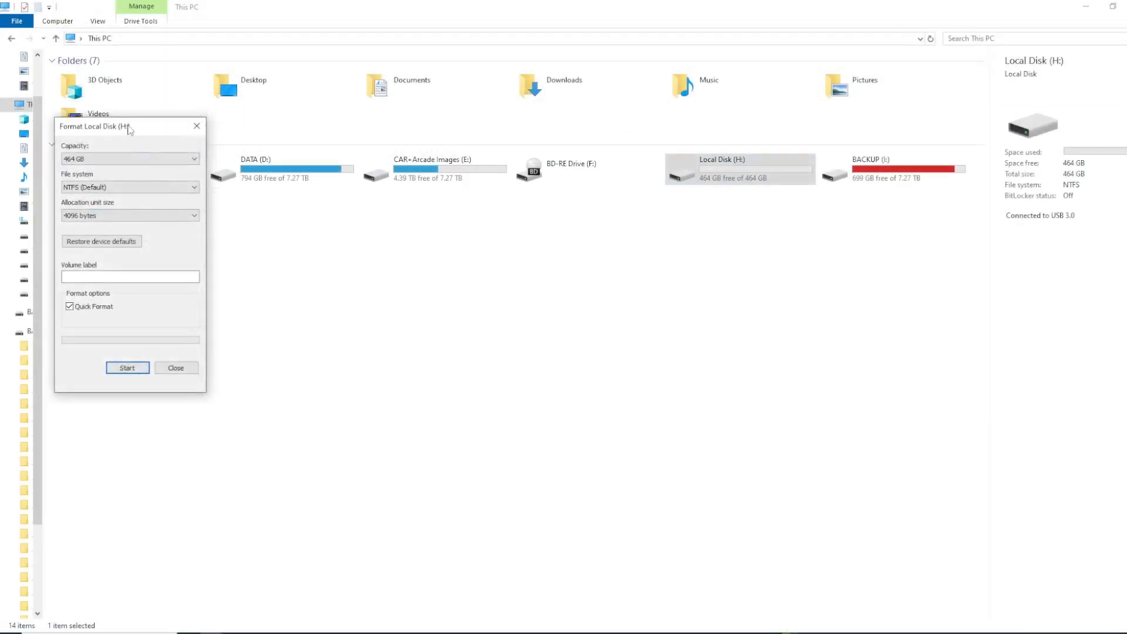
Close the Format dialog for Local Disk (H:) without formatting and clear the drive selection
{"action": "left_click_drag", "start_coordinate": [129, 127], "coordinate": [623, 118]}
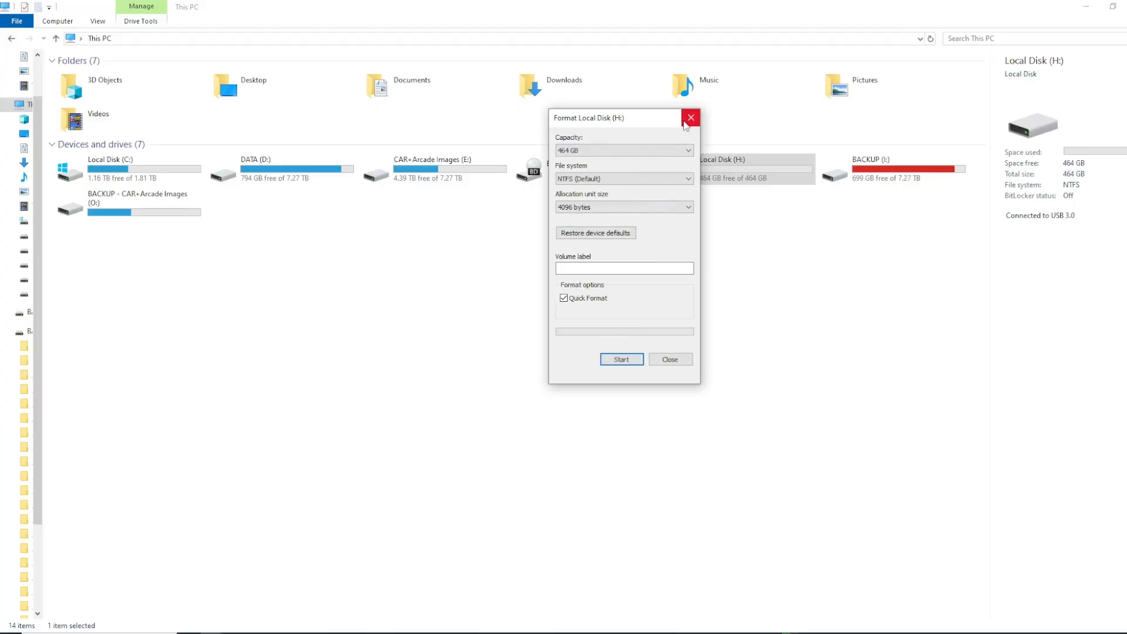
{"action": "left_click_drag", "start_coordinate": [662, 123], "coordinate": [678, 183]}
{"action": "left_click", "coordinate": [708, 180]}
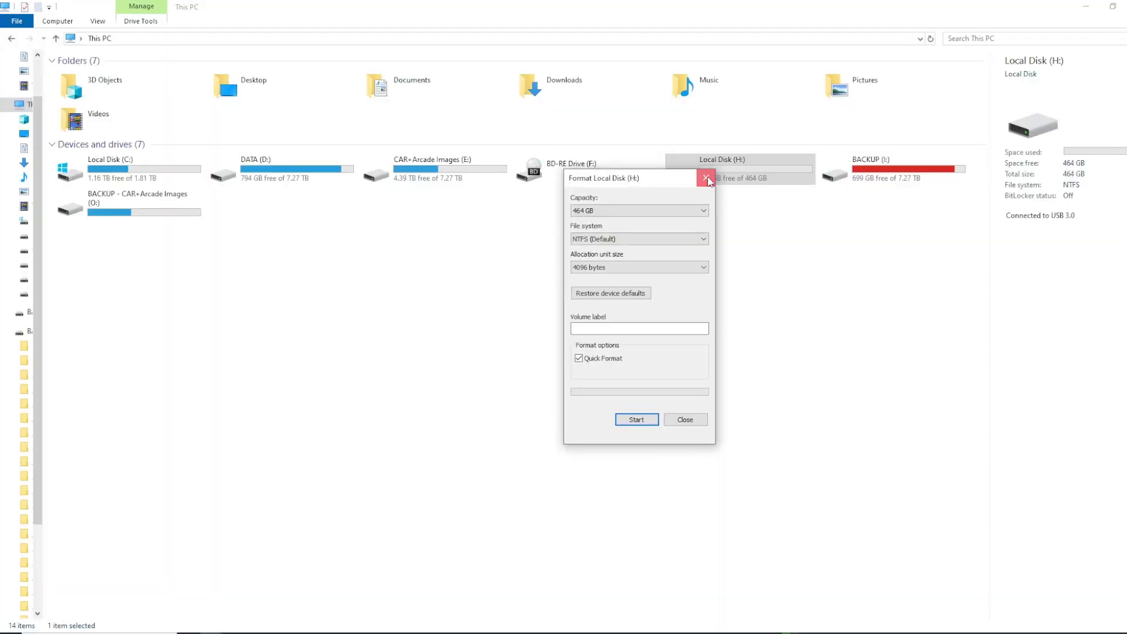
{"action": "left_click", "coordinate": [727, 260]}
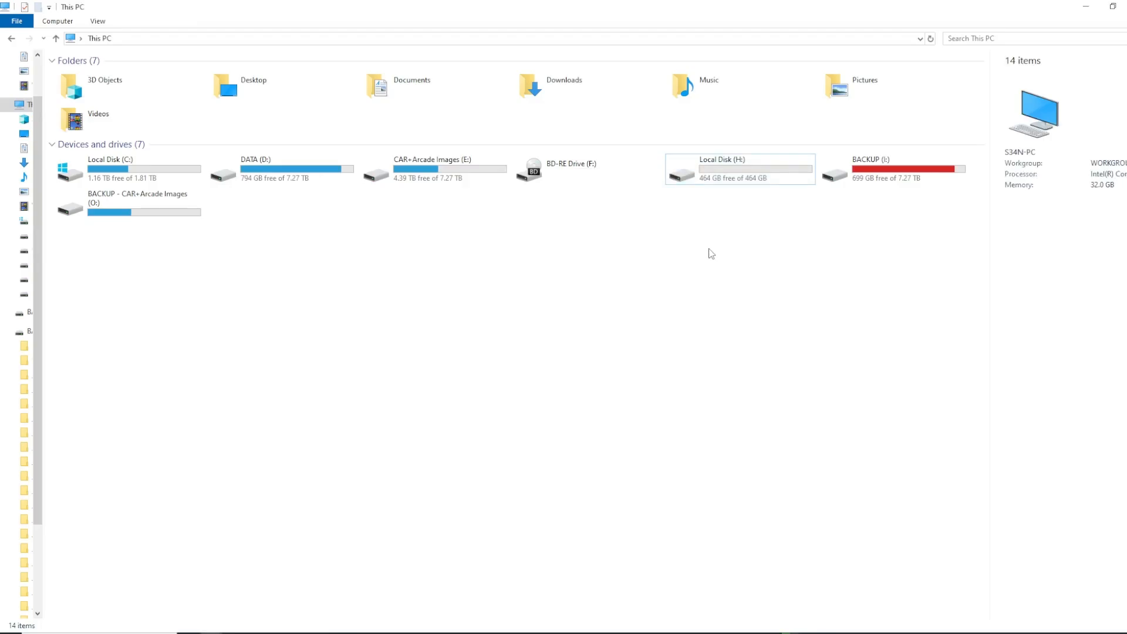
Open Local Disk (H:) and paste the copied files into its root folder
{"action": "double_click", "coordinate": [714, 162]}
{"action": "left_click_drag", "start_coordinate": [179, 96], "coordinate": [889, 478]}
{"action": "left_click_drag", "start_coordinate": [132, 82], "coordinate": [820, 481]}
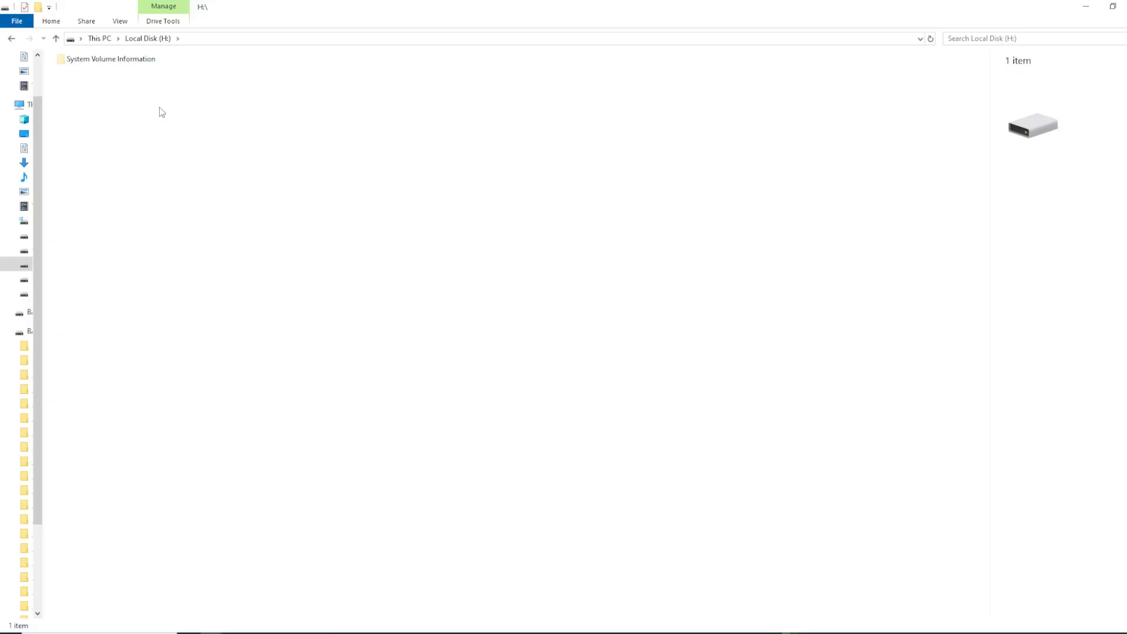
{"action": "right_click", "coordinate": [199, 94]}
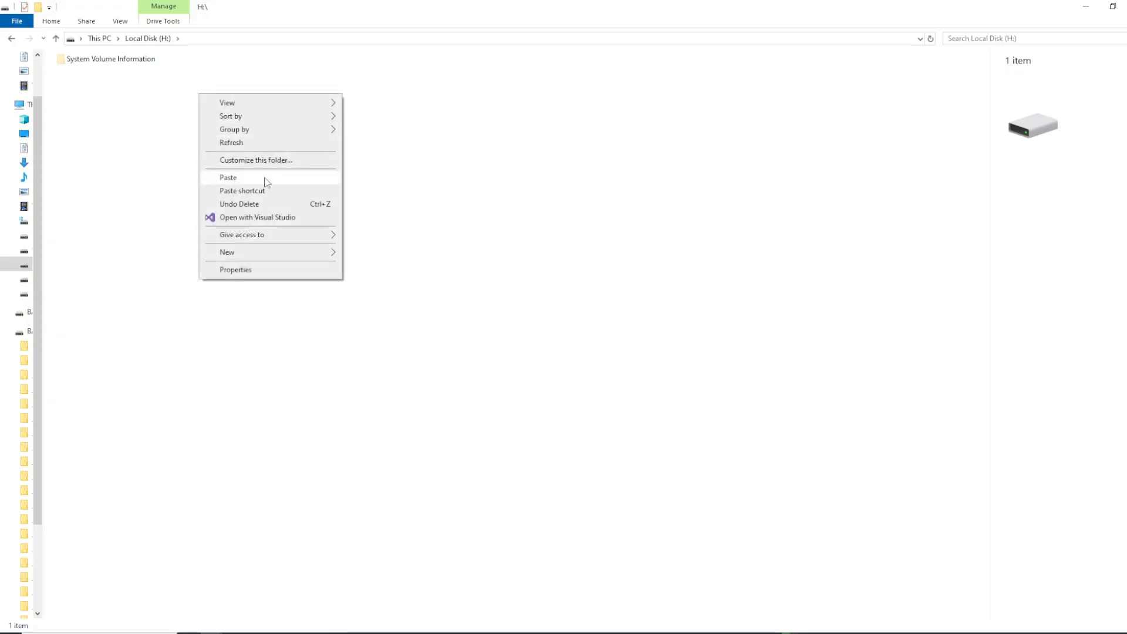
{"action": "left_click", "coordinate": [264, 179]}
Look through the Home Alone MKV copies filling the root of Local Disk (H:)
{"action": "mouse_move", "coordinate": [515, 163]}
{"action": "left_mouse_down"}
{"action": "mouse_move", "coordinate": [503, 141]}
{"action": "mouse_move", "coordinate": [507, 154]}
{"action": "left_mouse_up"}
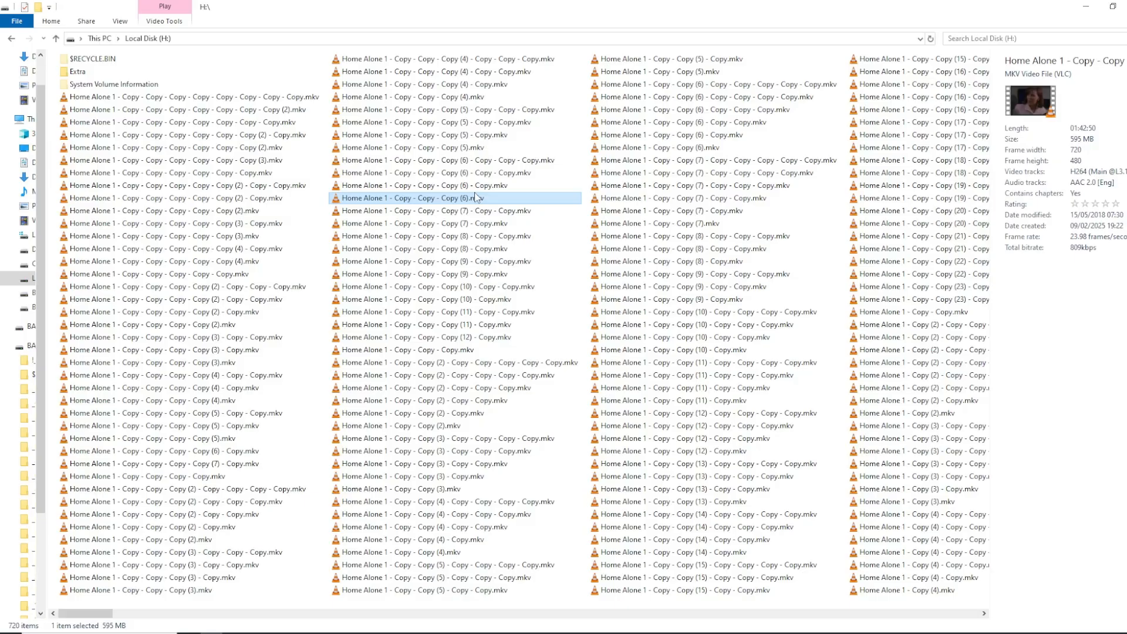
{"action": "left_click", "coordinate": [212, 185]}
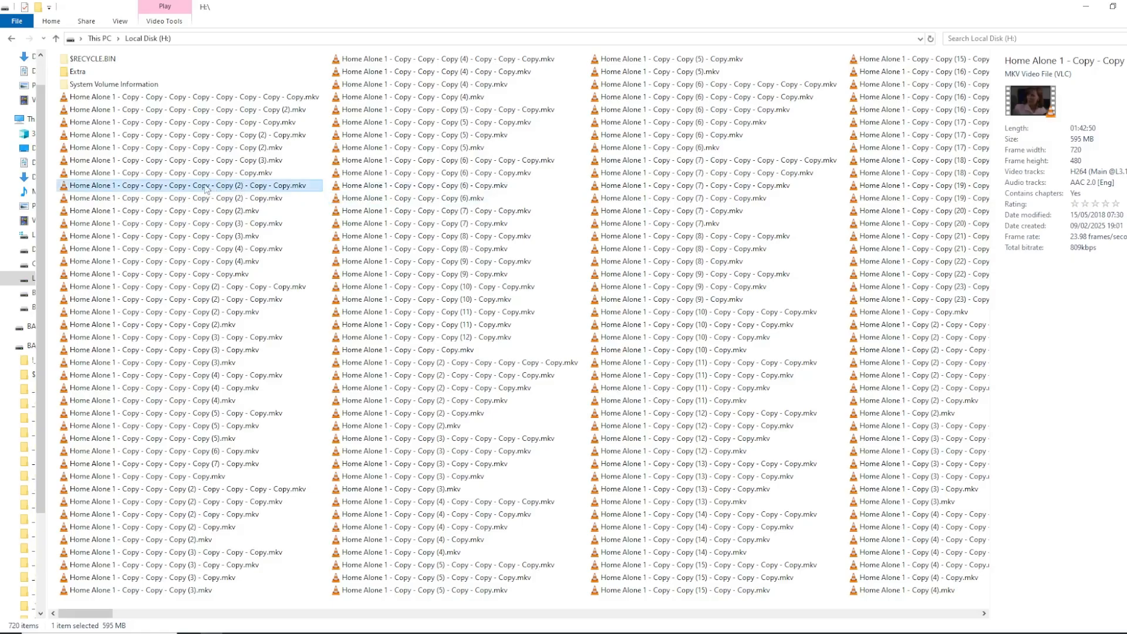
{"action": "scroll", "coordinate": [232, 197], "scroll_direction": "down", "scroll_amount": 3}
{"action": "scroll", "coordinate": [232, 198], "scroll_direction": "down", "scroll_amount": 13}
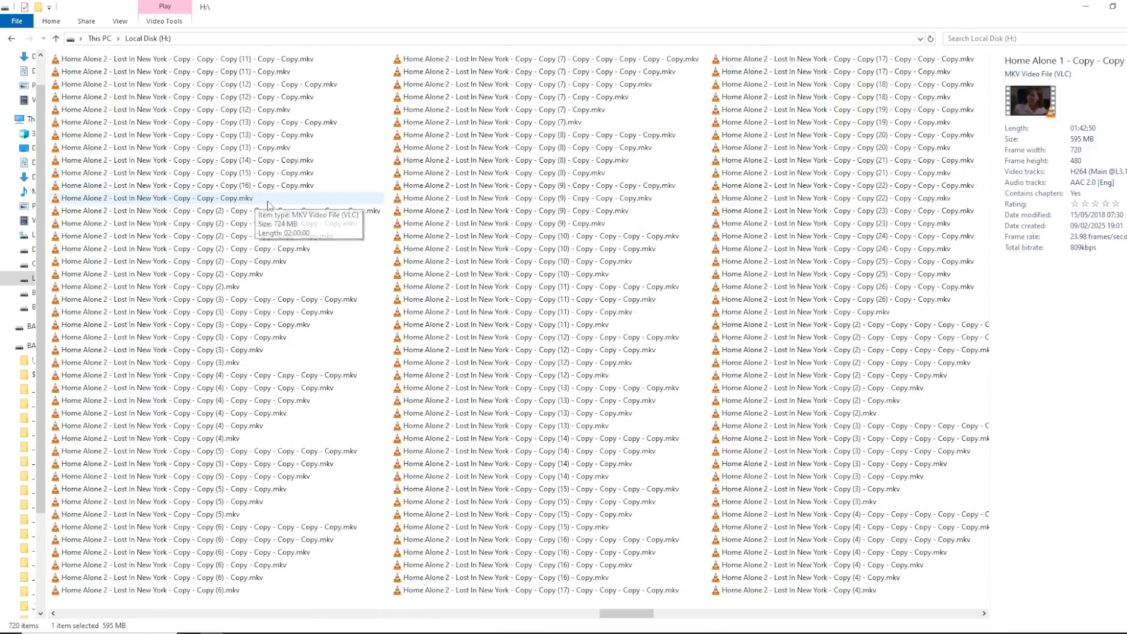
{"action": "scroll", "coordinate": [272, 203], "scroll_direction": "up", "scroll_amount": 15}
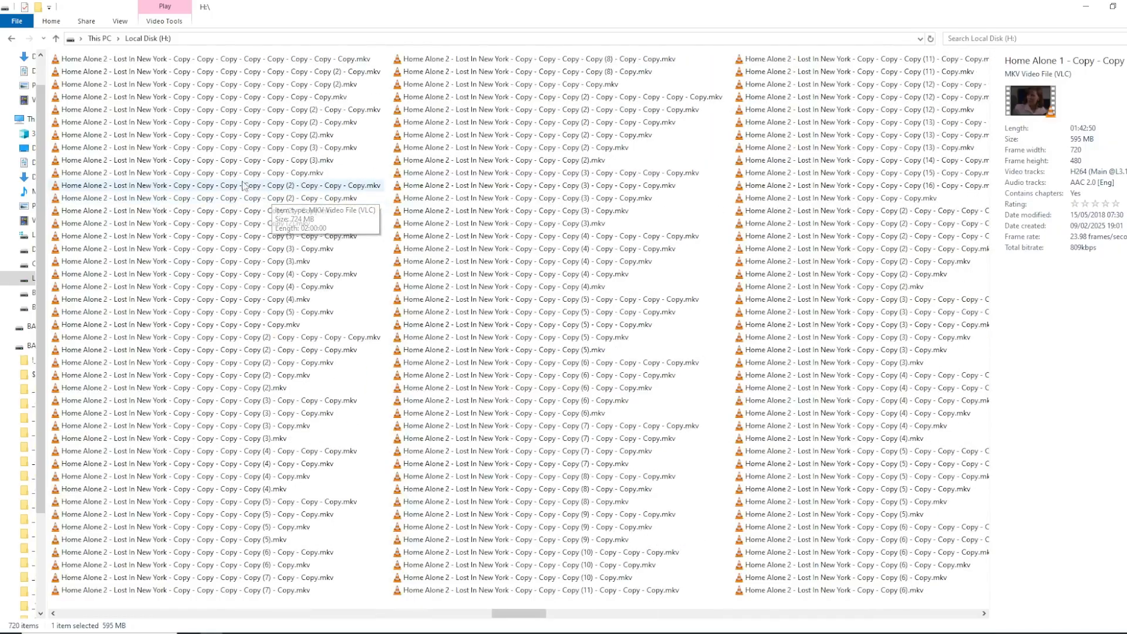
Check the used and free space in the properties of Local Disk (H:), closing them without changes
{"action": "right_click", "coordinate": [27, 280]}
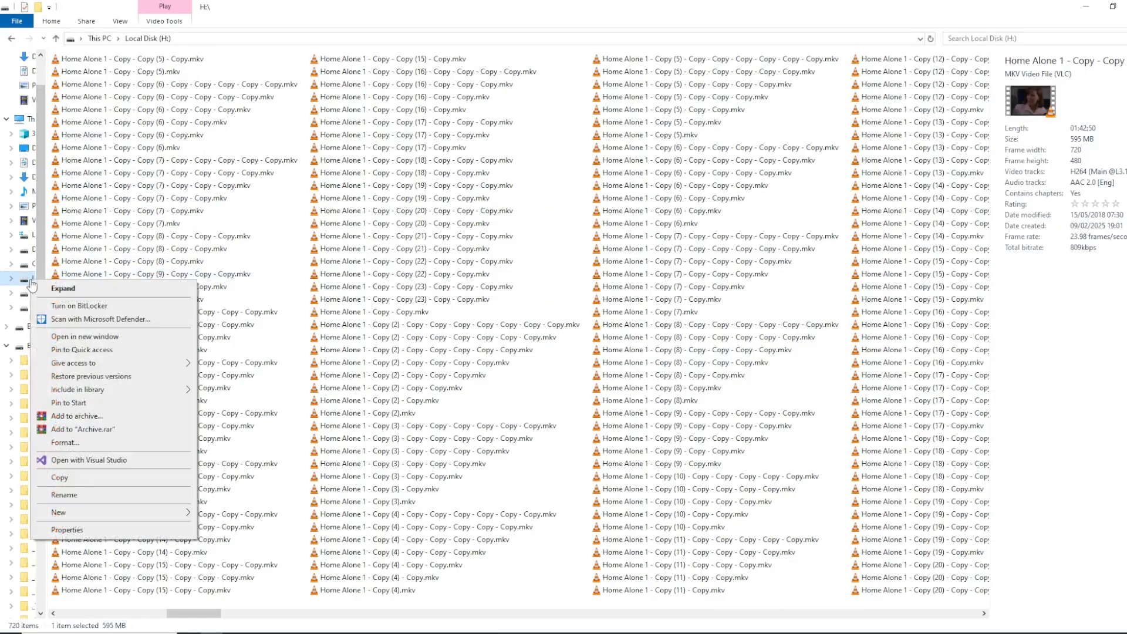
{"action": "left_click", "coordinate": [174, 531]}
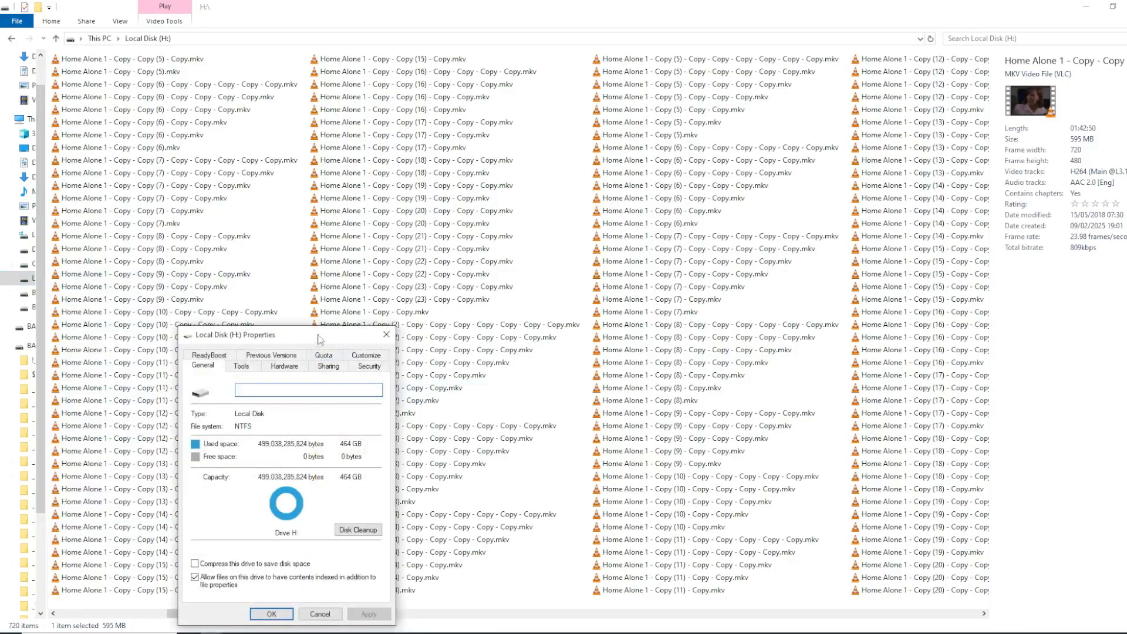
{"action": "left_click_drag", "start_coordinate": [314, 339], "coordinate": [545, 128]}
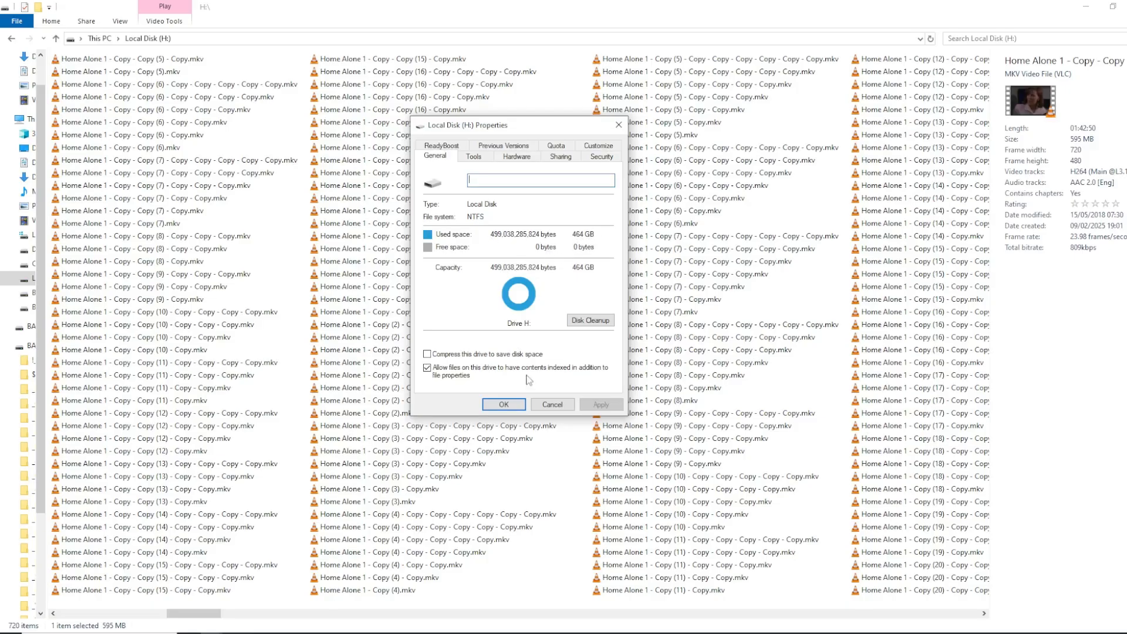
{"action": "left_click", "coordinate": [552, 405]}
Open the Extra folder on Local Disk (H:) and examine its small .abm, .ezi and .ezw files
{"action": "scroll", "coordinate": [146, 78], "scroll_direction": "down", "scroll_amount": 15}
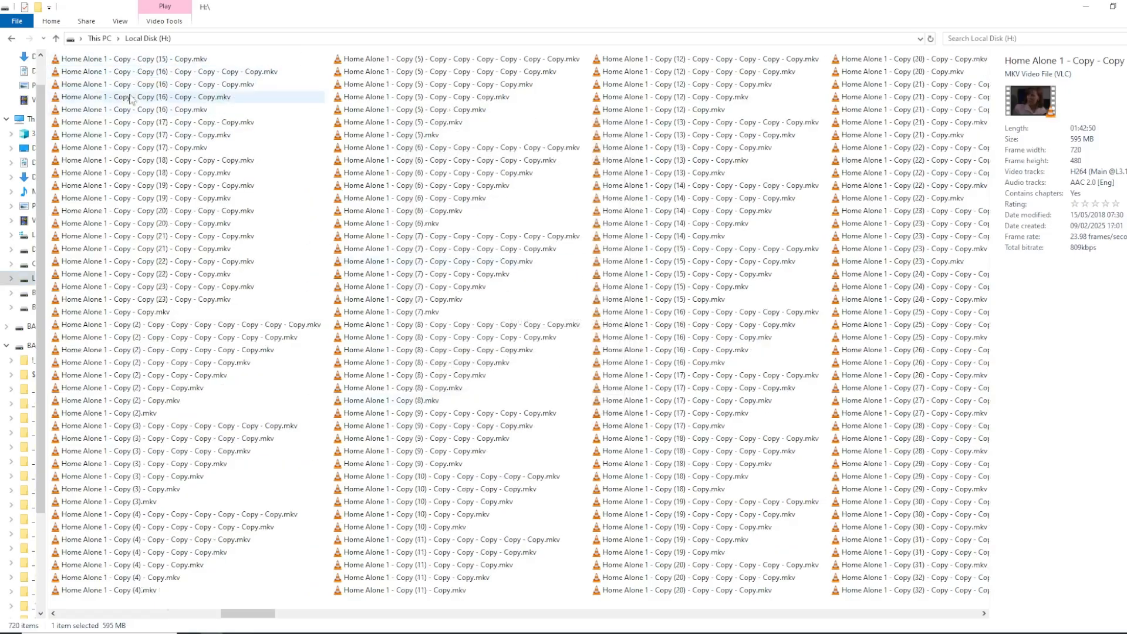
{"action": "scroll", "coordinate": [158, 116], "scroll_direction": "up", "scroll_amount": 15}
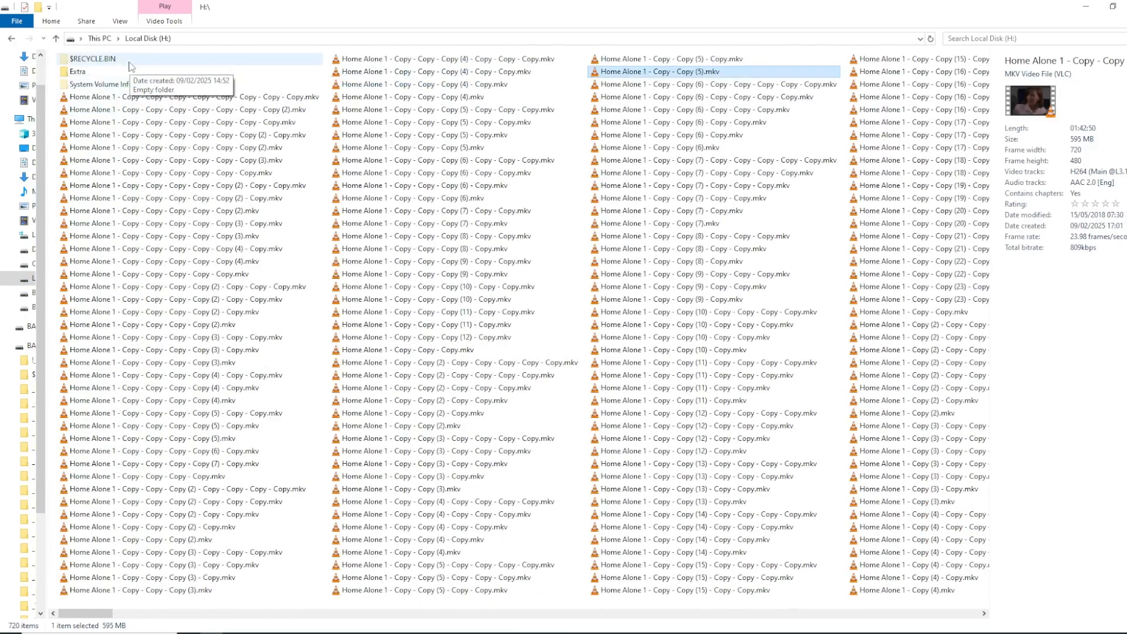
{"action": "double_click", "coordinate": [85, 71]}
{"action": "left_click_drag", "start_coordinate": [504, 415], "coordinate": [57, 92]}
{"action": "left_click", "coordinate": [464, 304]}
{"action": "left_click", "coordinate": [337, 274]}
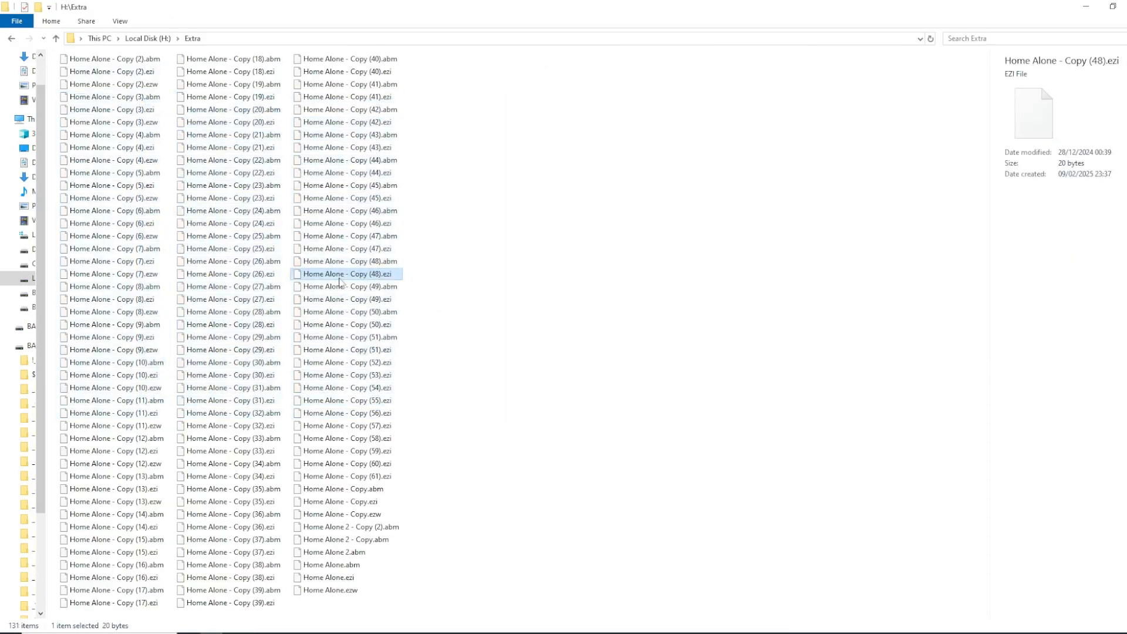
{"action": "left_click", "coordinate": [358, 376]}
{"action": "left_click", "coordinate": [352, 452]}
{"action": "left_click", "coordinate": [335, 262]}
{"action": "left_click", "coordinate": [256, 229]}
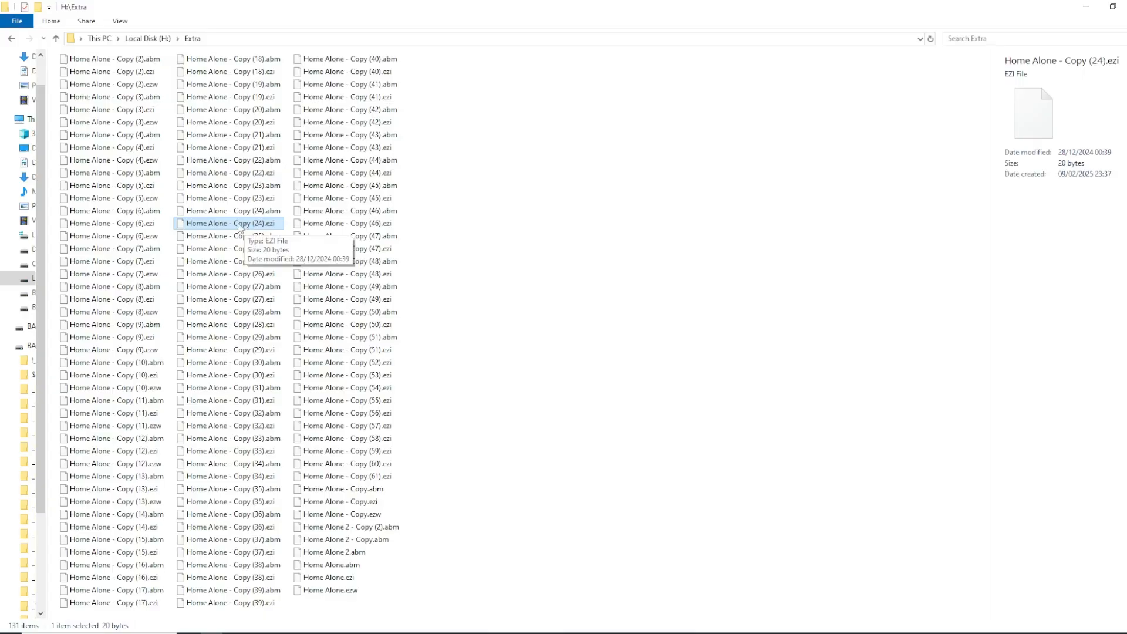
Return to the root of Local Disk (H:) and view the video files as large thumbnails
{"action": "left_click", "coordinate": [27, 279]}
{"action": "left_click", "coordinate": [489, 275]}
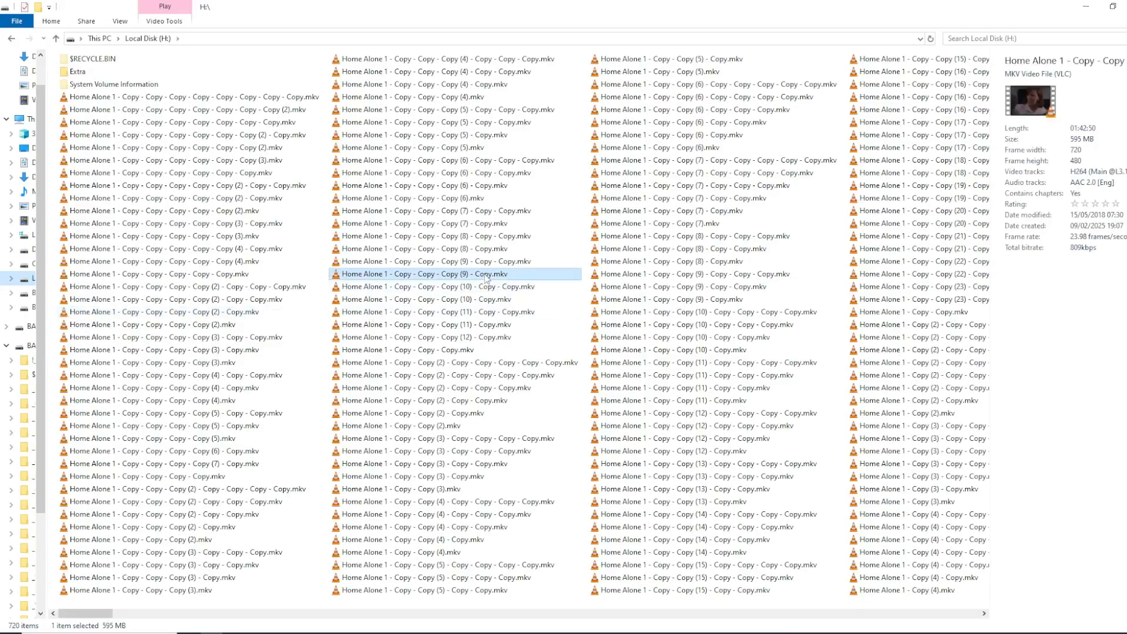
{"action": "left_click", "coordinate": [157, 201]}
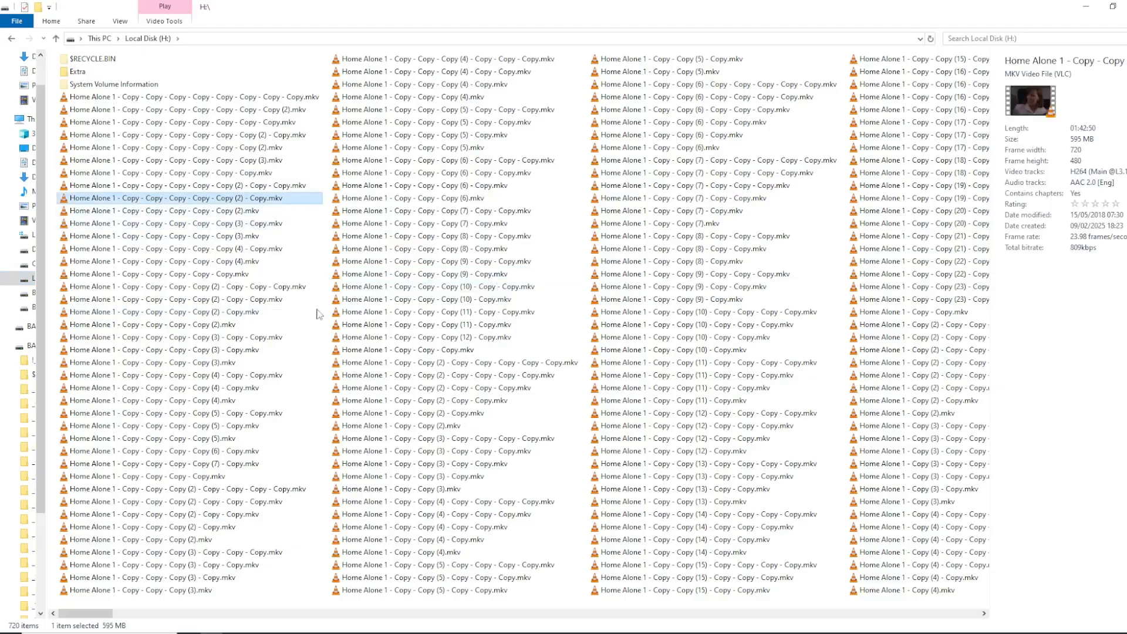
{"action": "left_click_drag", "start_coordinate": [984, 117], "coordinate": [1002, 156]}
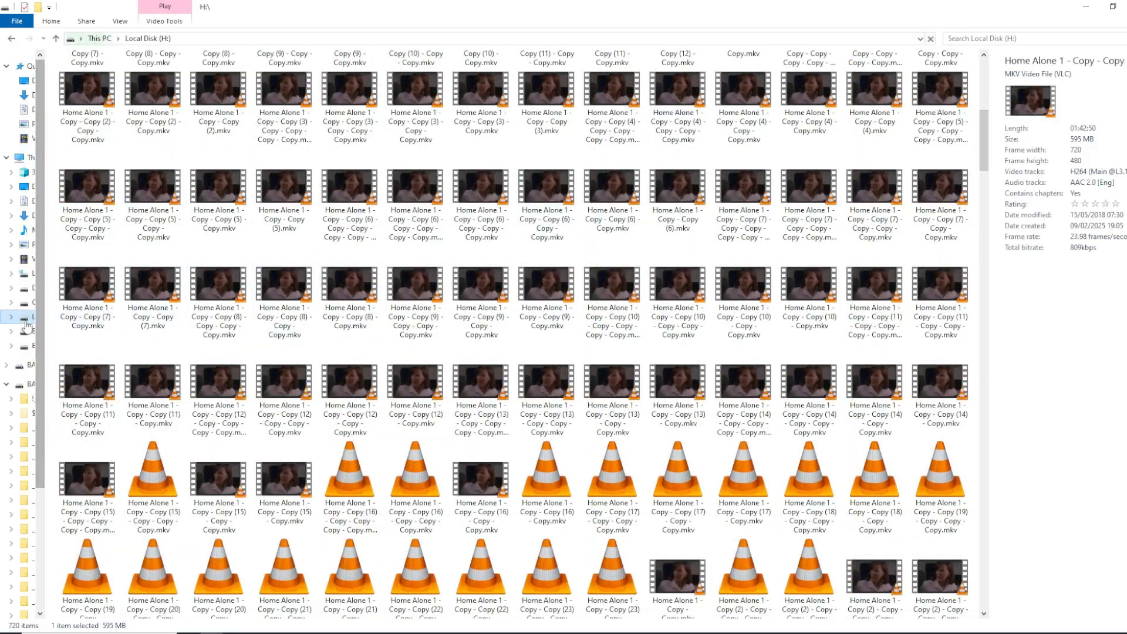
Format Local Disk (H:) as NTFS with a 4096-byte allocation unit size and Quick Format enabled
{"action": "right_click", "coordinate": [26, 321]}
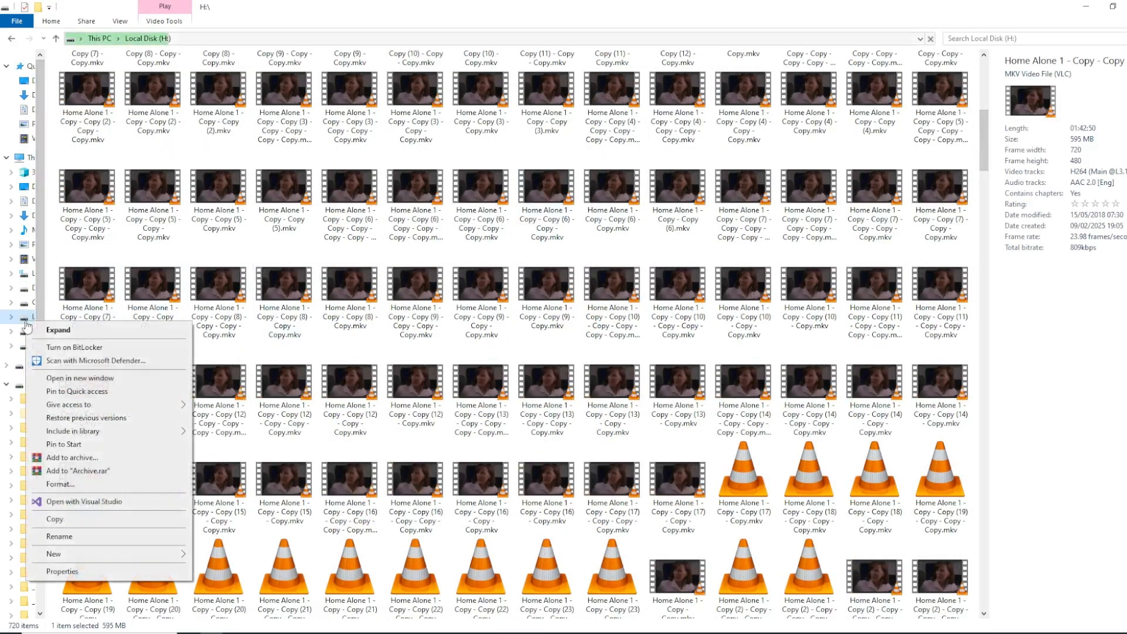
{"action": "left_click", "coordinate": [65, 484]}
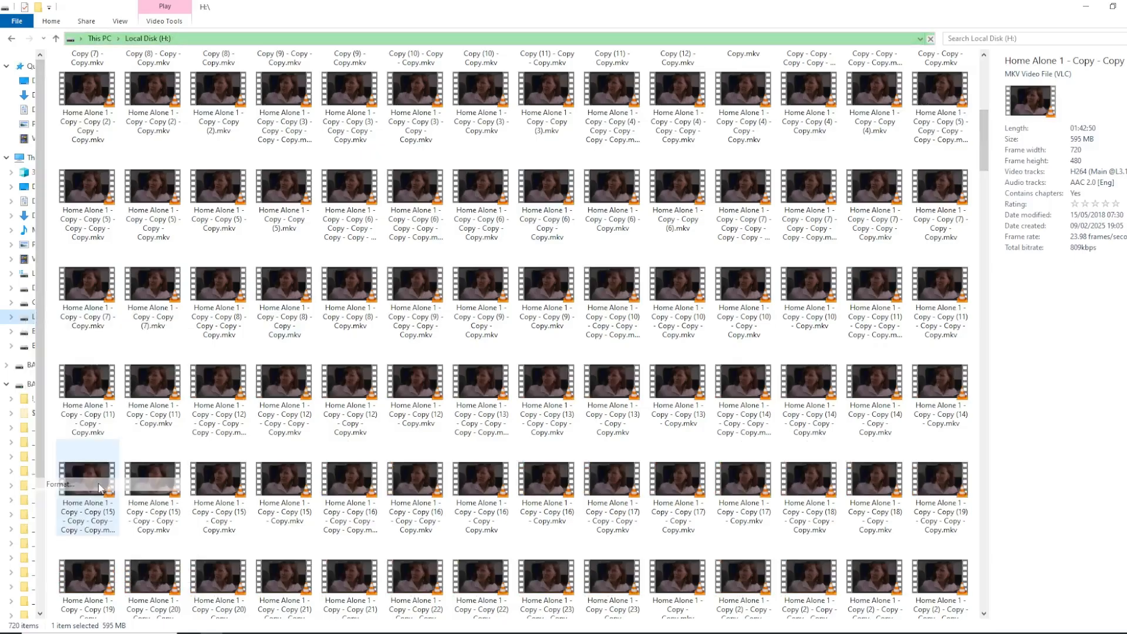
{"action": "left_click", "coordinate": [128, 369]}
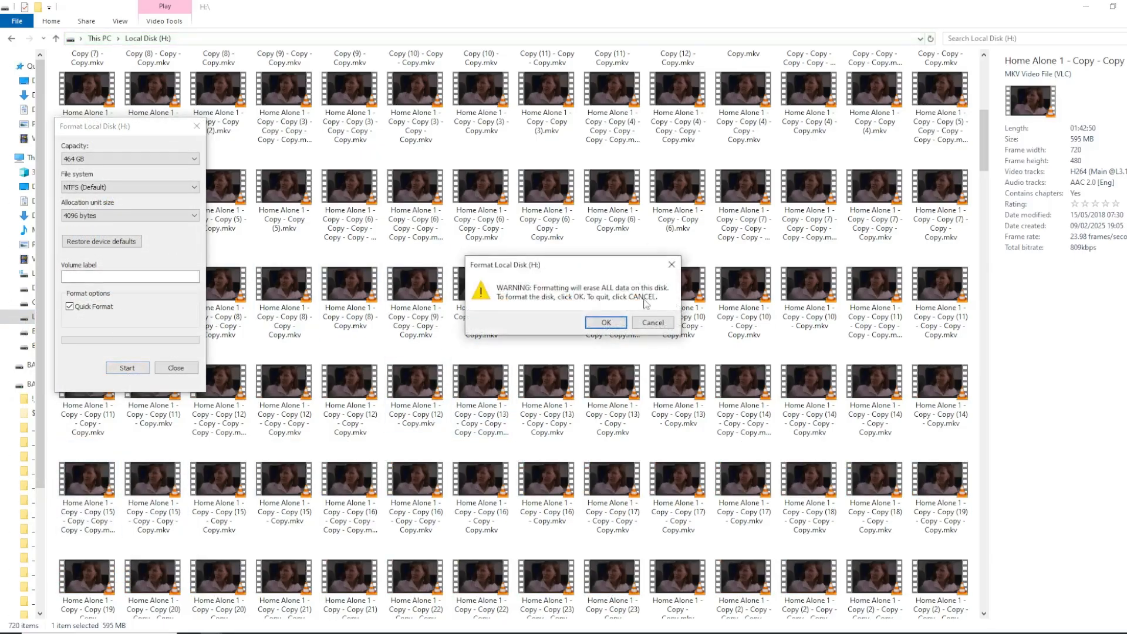
{"action": "left_click", "coordinate": [600, 320]}
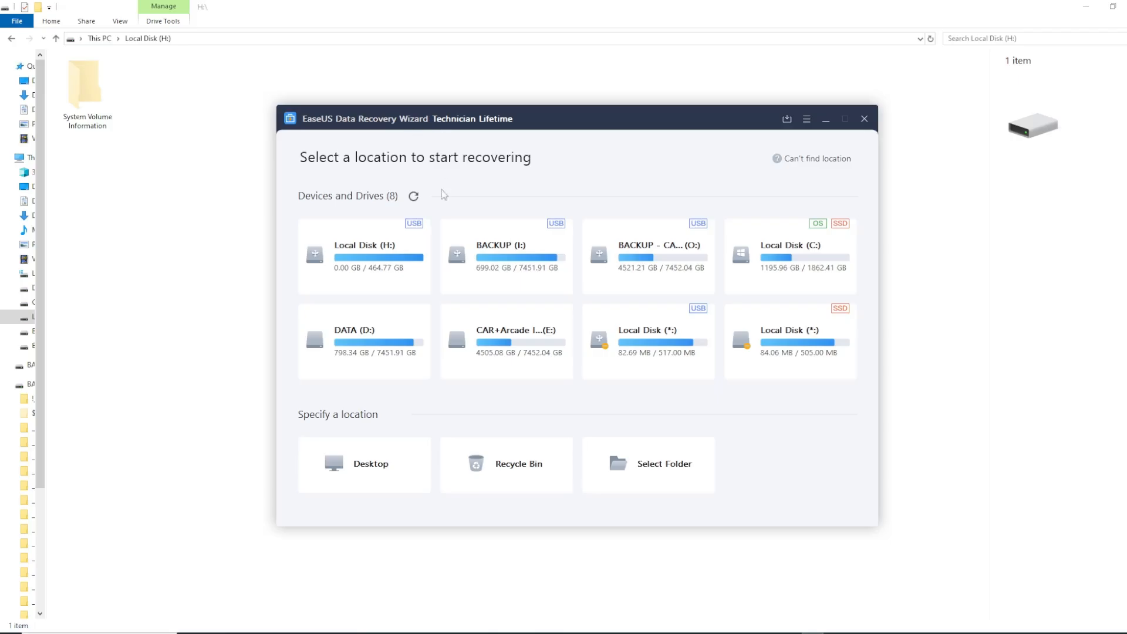
In EaseUS Data Recovery Wizard, scan the quick-formatted Local Disk (H:) and maximize the results window
{"action": "mouse_move", "coordinate": [377, 271]}
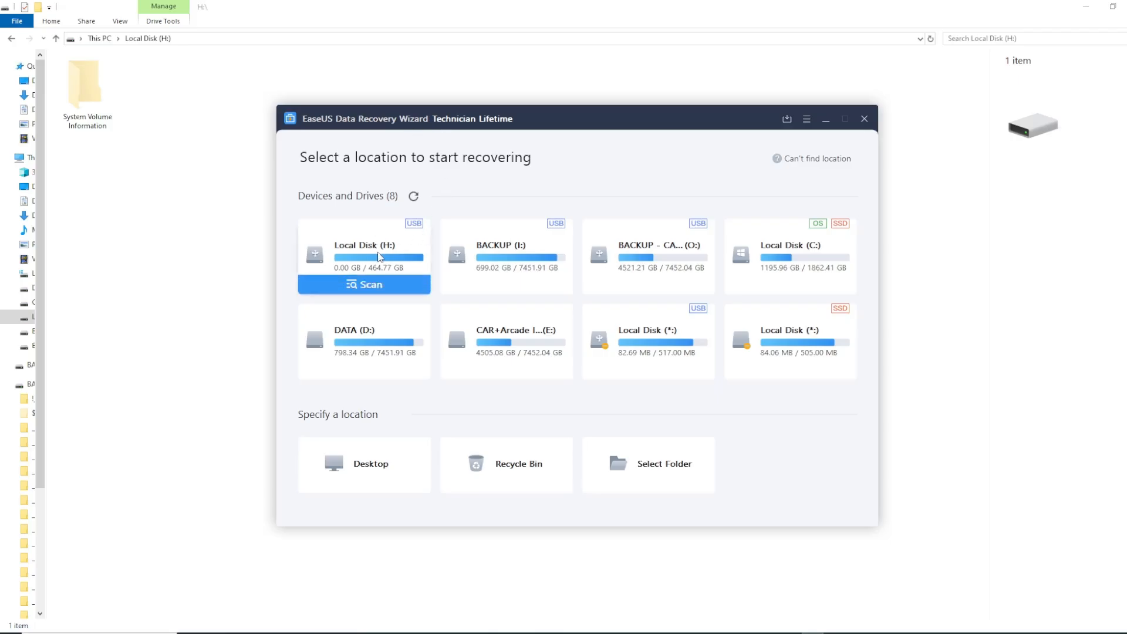
{"action": "left_click", "coordinate": [367, 288]}
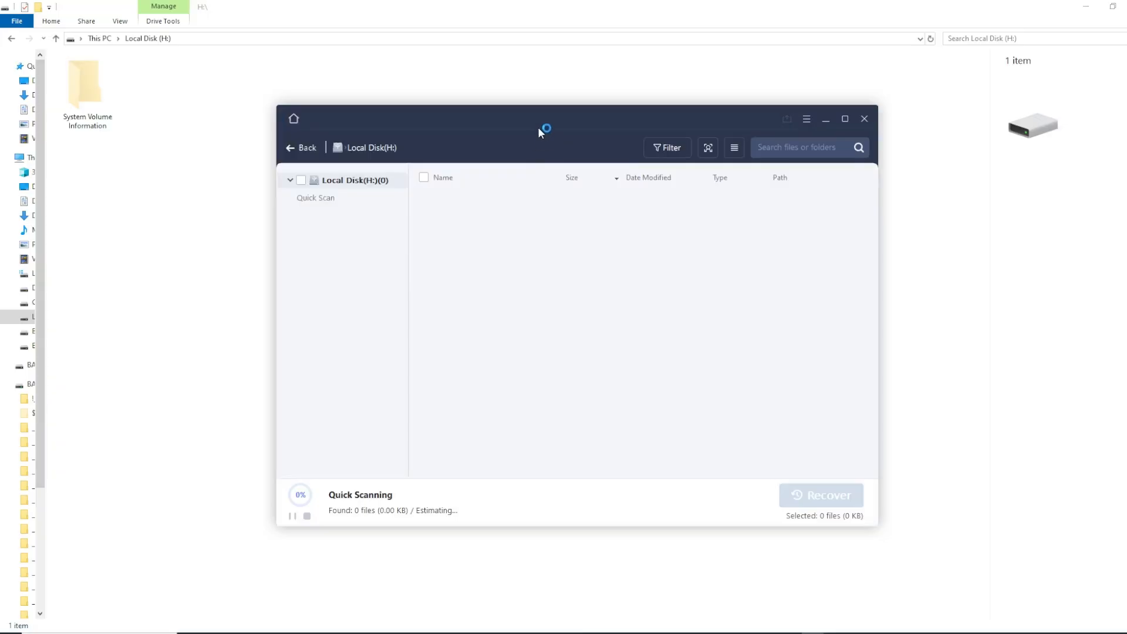
{"action": "left_click_drag", "start_coordinate": [541, 118], "coordinate": [483, 86]}
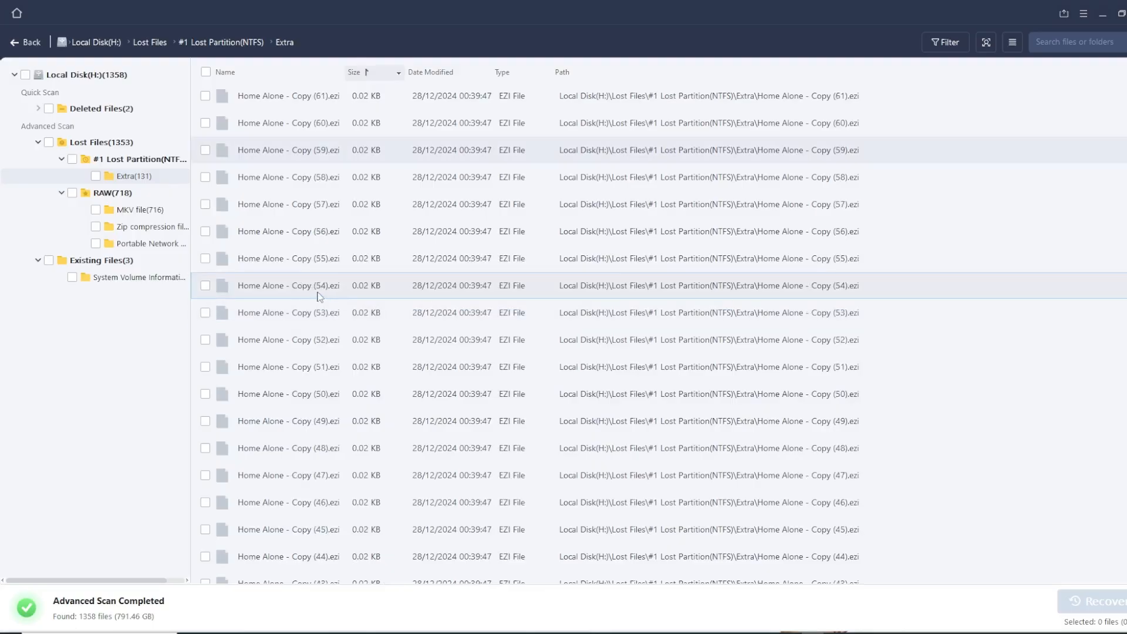
Examine the MKV, Zip compression and Portable Network Graphic folders under RAW, sorting the MKV files by size in both directions
{"action": "left_click", "coordinate": [111, 194]}
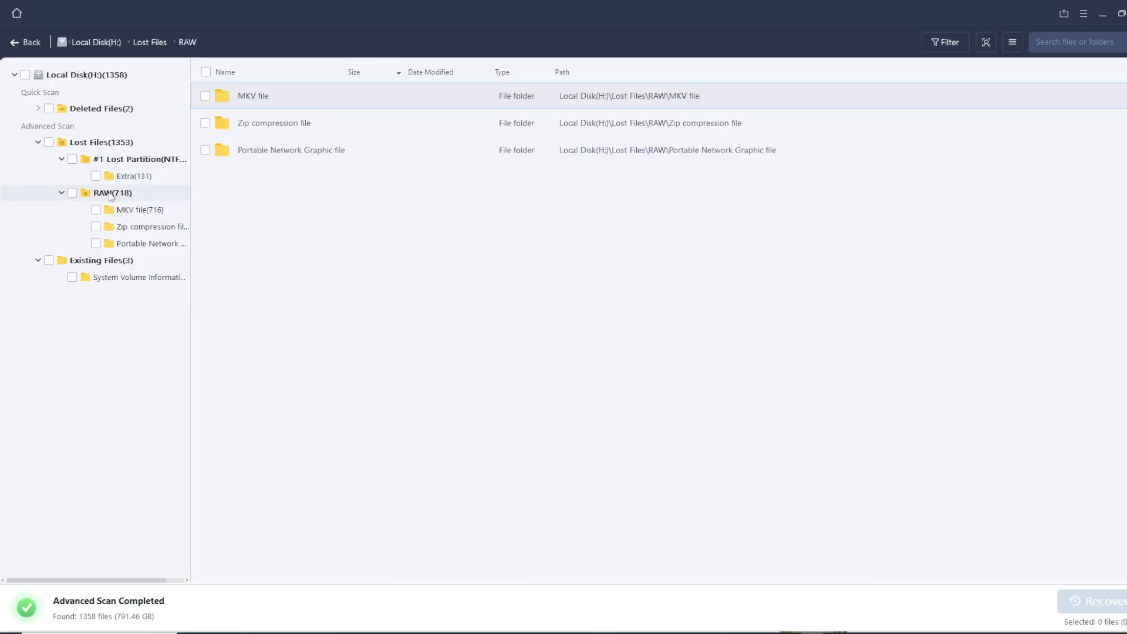
{"action": "left_click", "coordinate": [134, 212]}
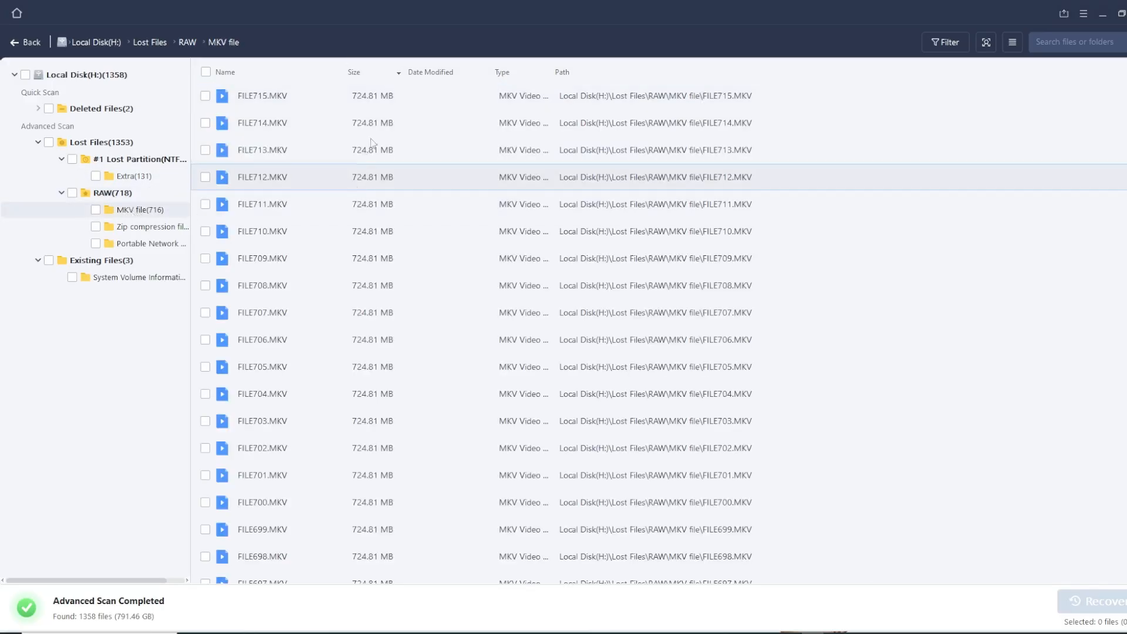
{"action": "left_click", "coordinate": [368, 74]}
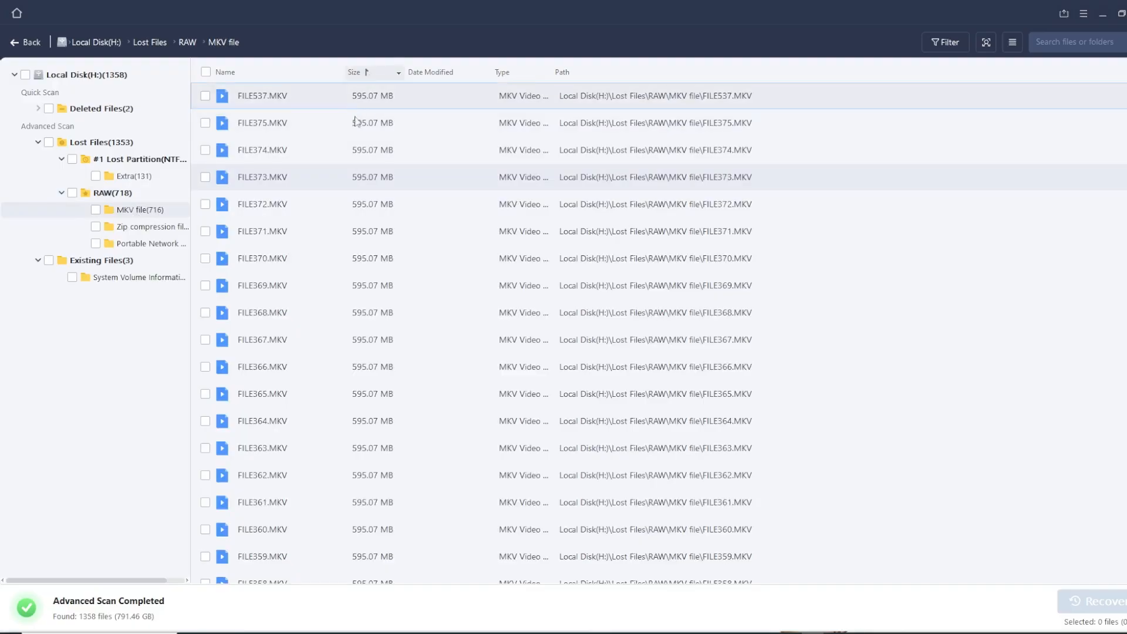
{"action": "left_click", "coordinate": [369, 68]}
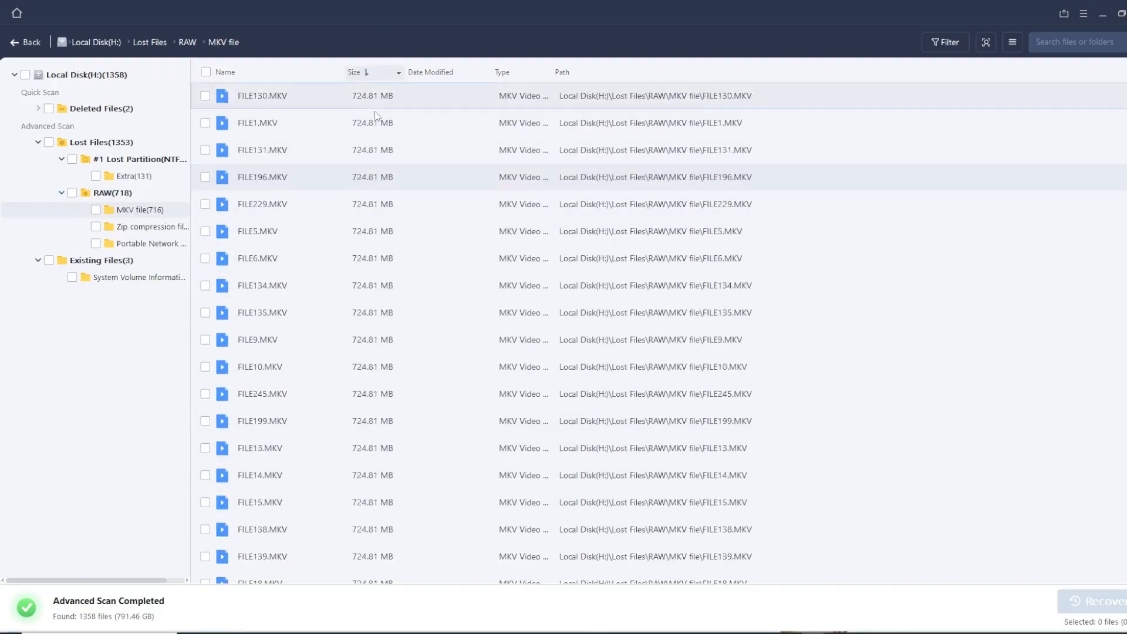
{"action": "left_click", "coordinate": [146, 229]}
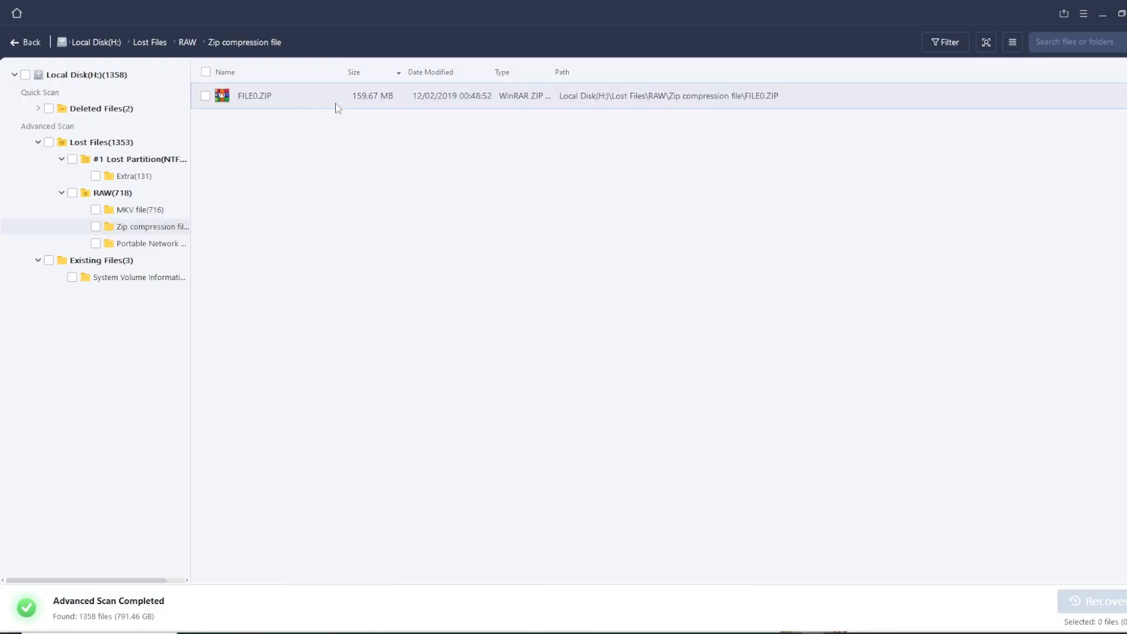
{"action": "left_click", "coordinate": [154, 244]}
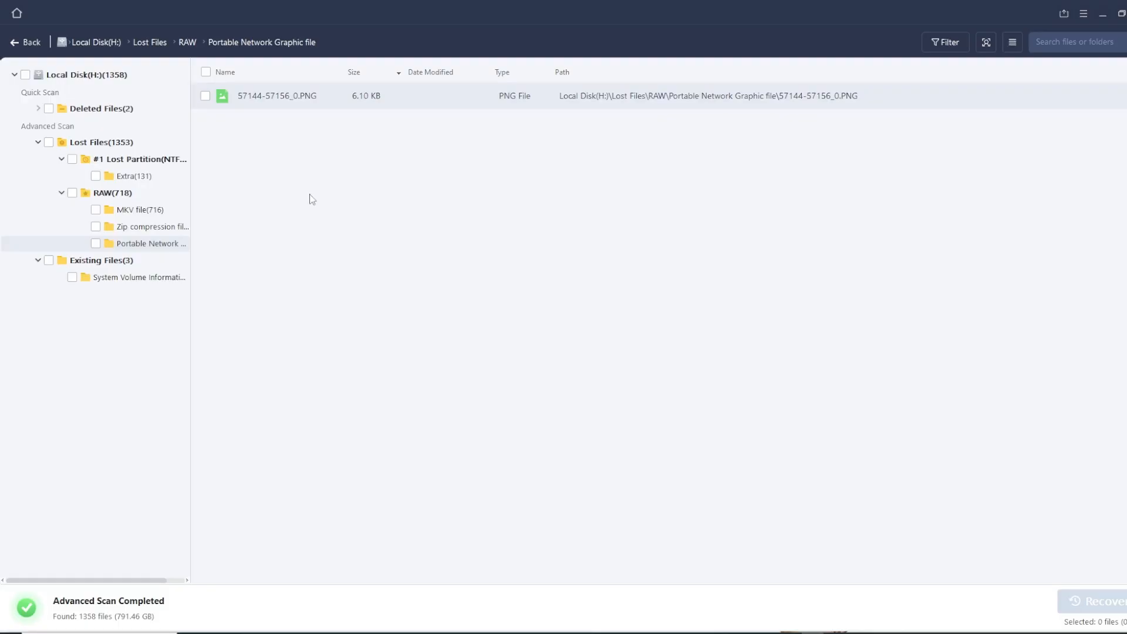
Examine the files in the Extra folder of #1 Lost Partition(NTFS), widening the Name column to show full file names
{"action": "left_click", "coordinate": [139, 176]}
{"action": "scroll", "coordinate": [333, 379], "scroll_direction": "down", "scroll_amount": 19}
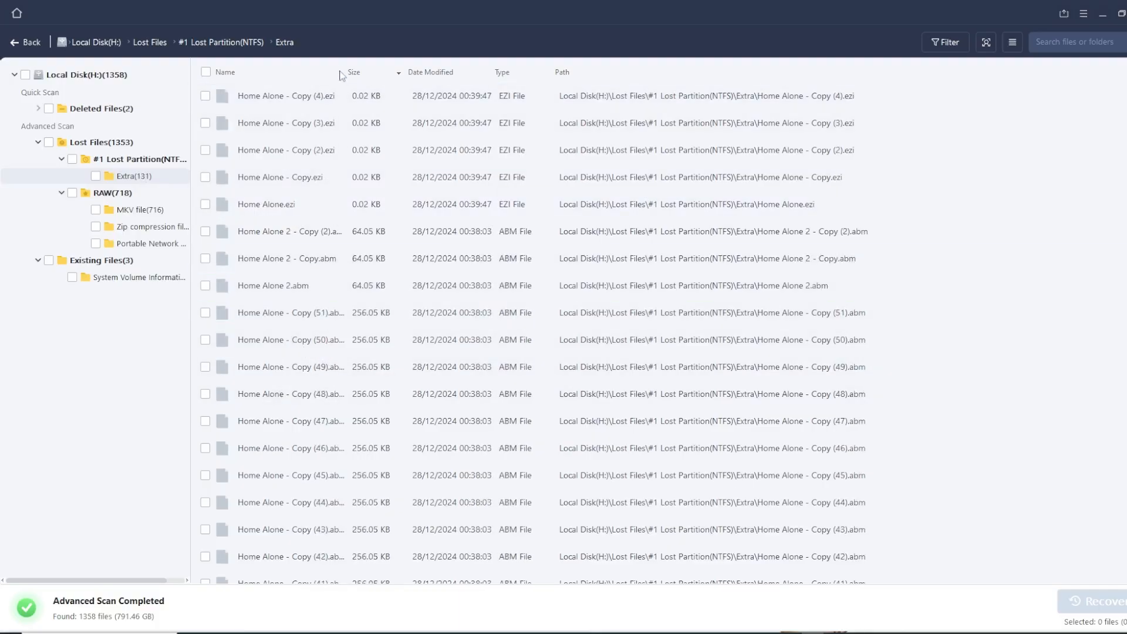
{"action": "left_click_drag", "start_coordinate": [346, 72], "coordinate": [392, 101]}
{"action": "scroll", "coordinate": [351, 343], "scroll_direction": "down", "scroll_amount": 19}
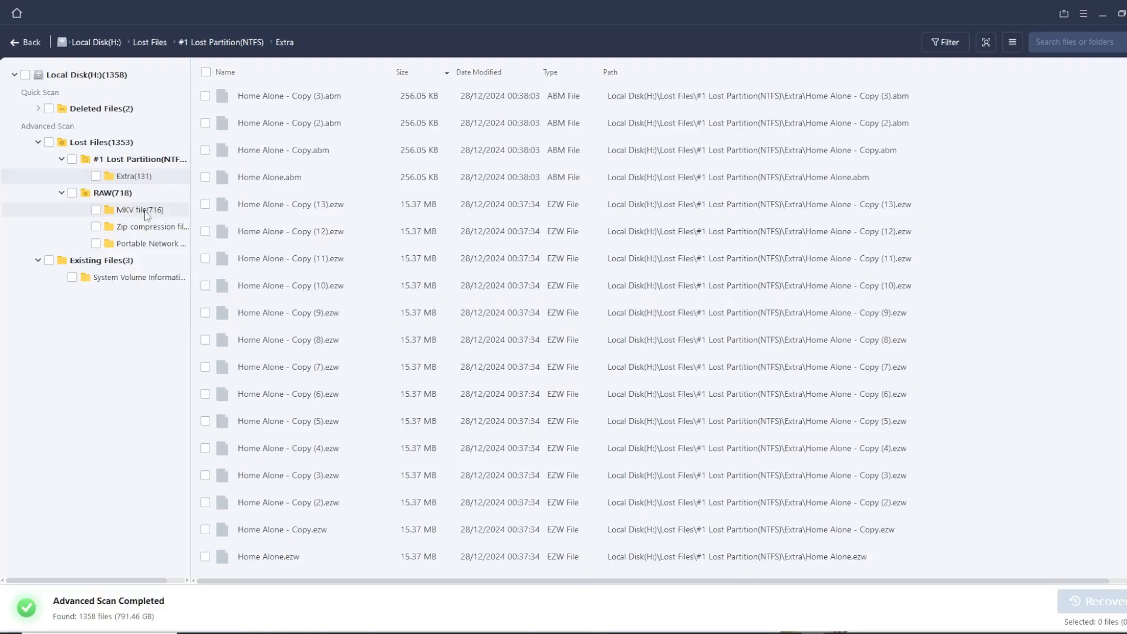
Review the Portable Network Graphic and Zip compression folders under RAW again
{"action": "left_click", "coordinate": [147, 243]}
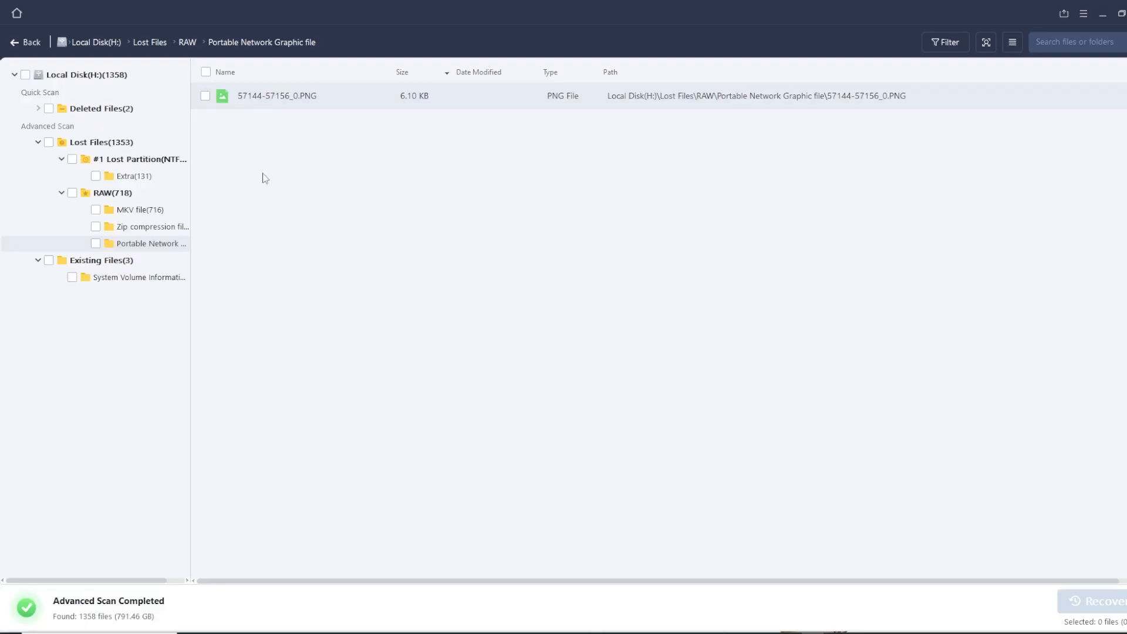
{"action": "left_click", "coordinate": [169, 228]}
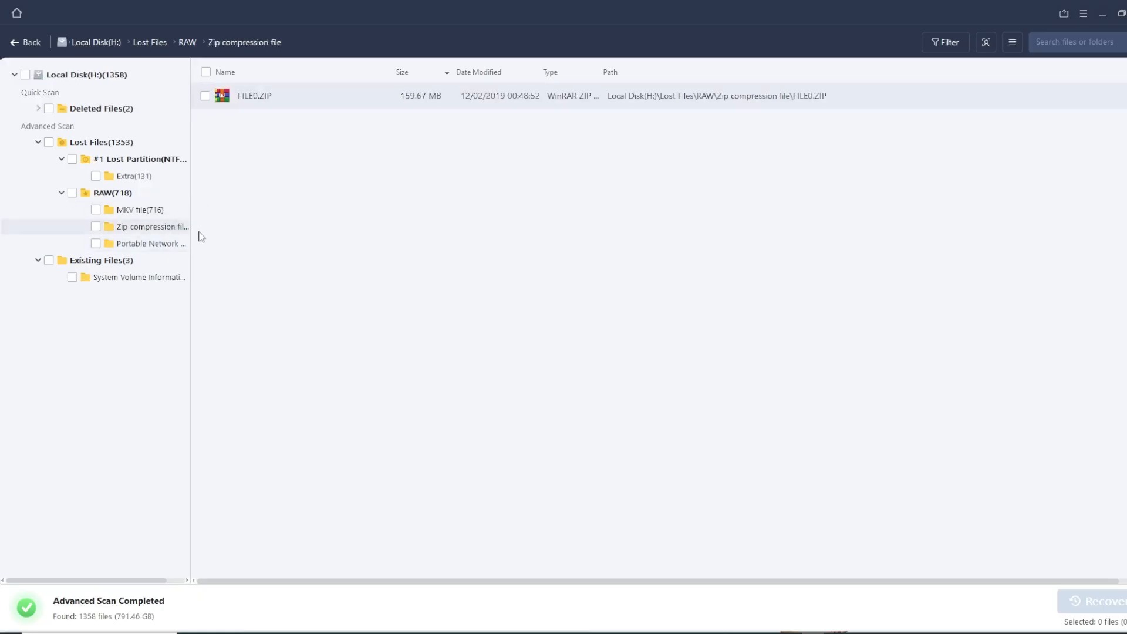
Switch to the hdd.jpg diagram in Paint and write a red "t" inside the single 1 bit square
{"action": "left_click", "coordinate": [156, 250]}
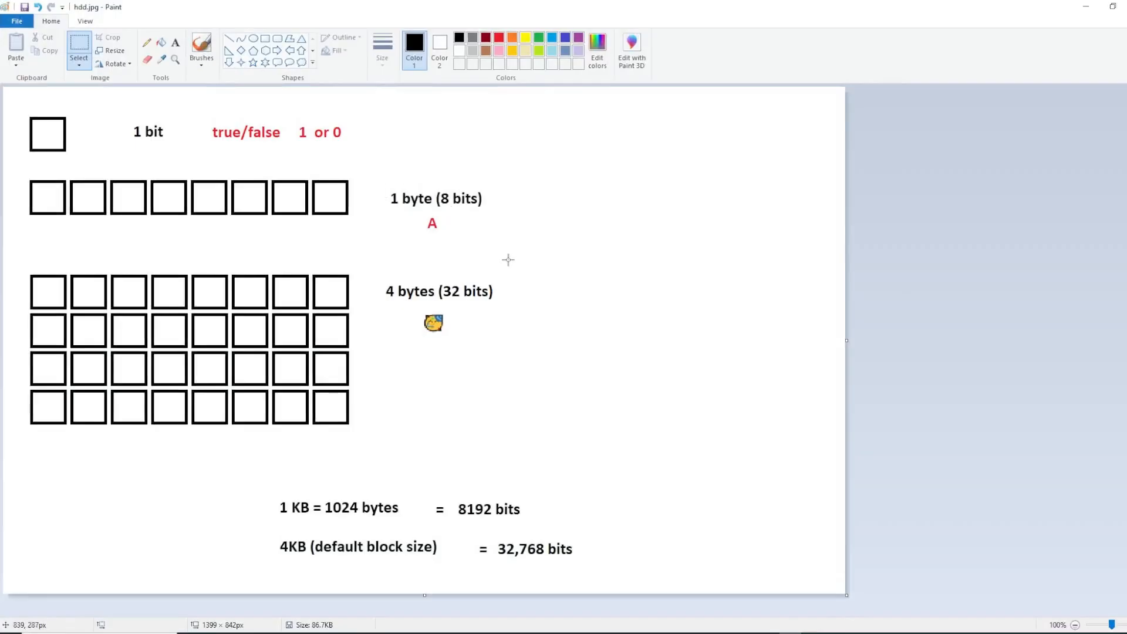
{"action": "left_click", "coordinate": [147, 42]}
{"action": "mouse_move", "coordinate": [253, 6]}
{"action": "left_mouse_down"}
{"action": "mouse_move", "coordinate": [364, 10]}
{"action": "mouse_move", "coordinate": [454, 43]}
{"action": "left_mouse_up"}
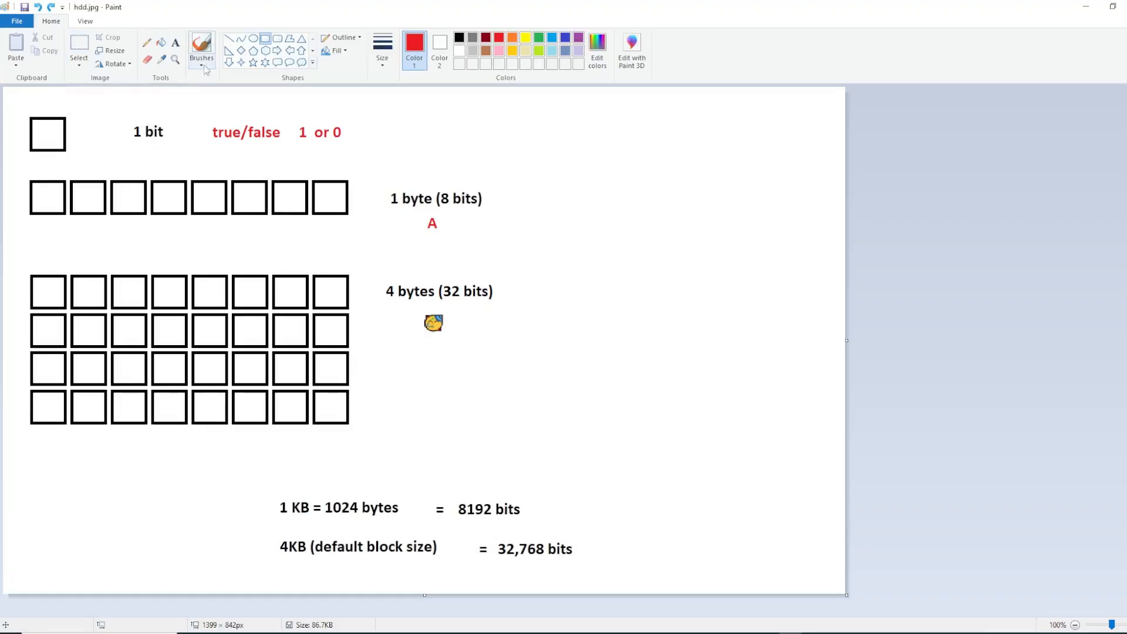
{"action": "left_click", "coordinate": [175, 42]}
{"action": "left_click", "coordinate": [40, 122]}
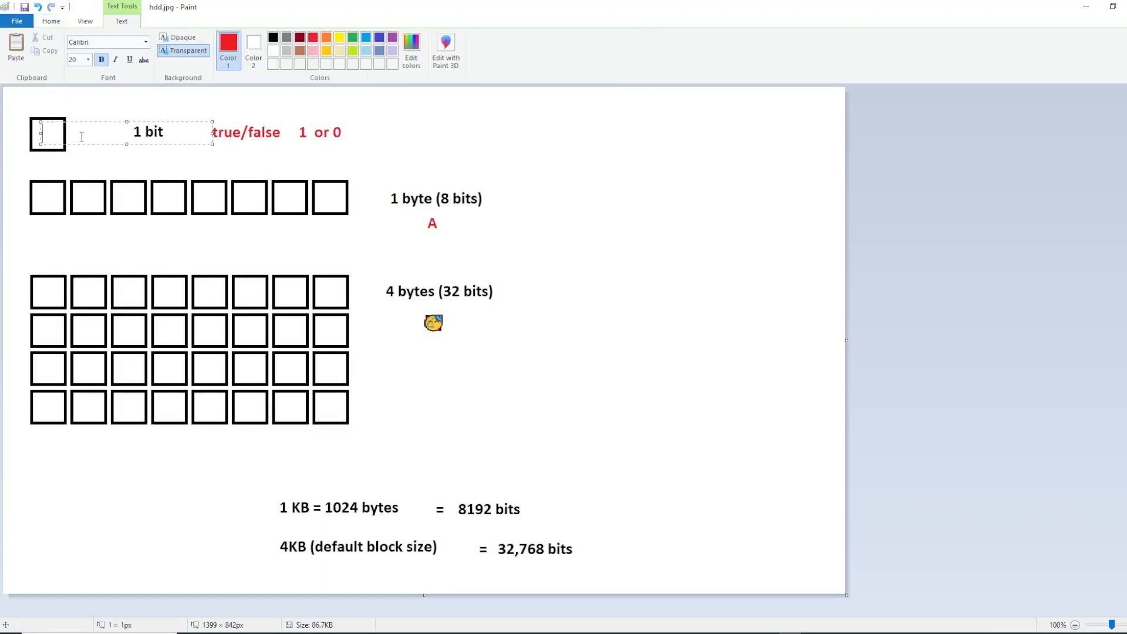
{"action": "type", "text": "1"}
{"action": "left_click", "coordinate": [128, 96]}
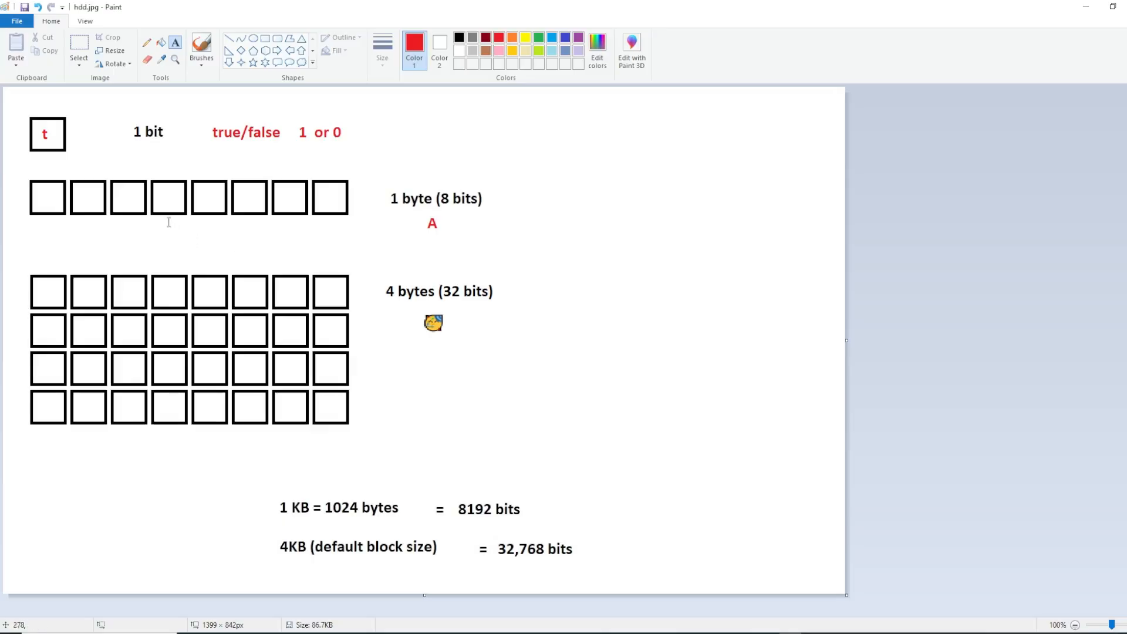
{"action": "left_click", "coordinate": [518, 218]}
{"action": "type", "text": "y"}
{"action": "key", "text": "BackSpace"}
{"action": "type", "text": "y"}
{"action": "key", "text": "BackSpace"}
{"action": "left_click", "coordinate": [567, 264]}
Draw red rectangles around the A and the emoji, removing the trial outlines around the 1-byte row and the 4-byte grid
{"action": "left_click", "coordinate": [265, 39]}
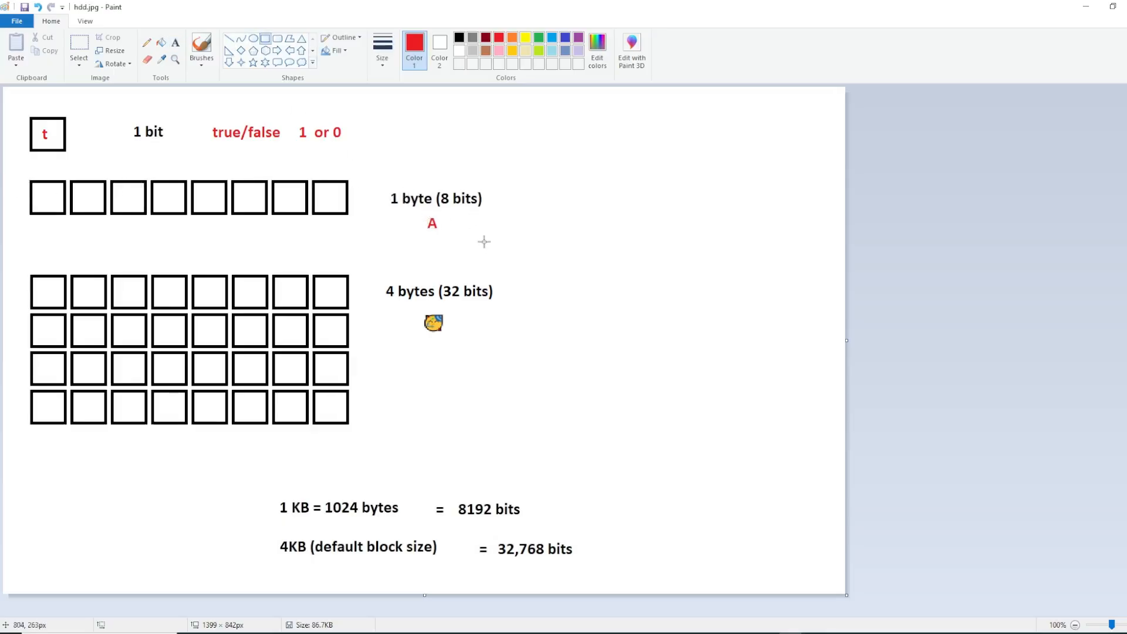
{"action": "left_click_drag", "start_coordinate": [422, 214], "coordinate": [454, 236]}
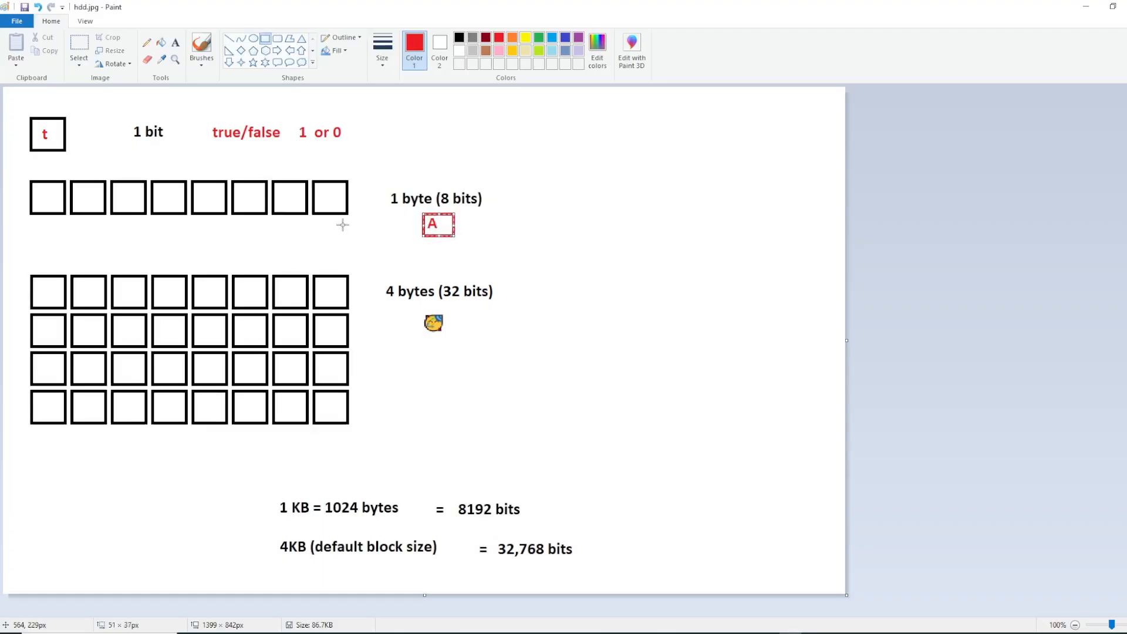
{"action": "left_click_drag", "start_coordinate": [23, 172], "coordinate": [364, 222]}
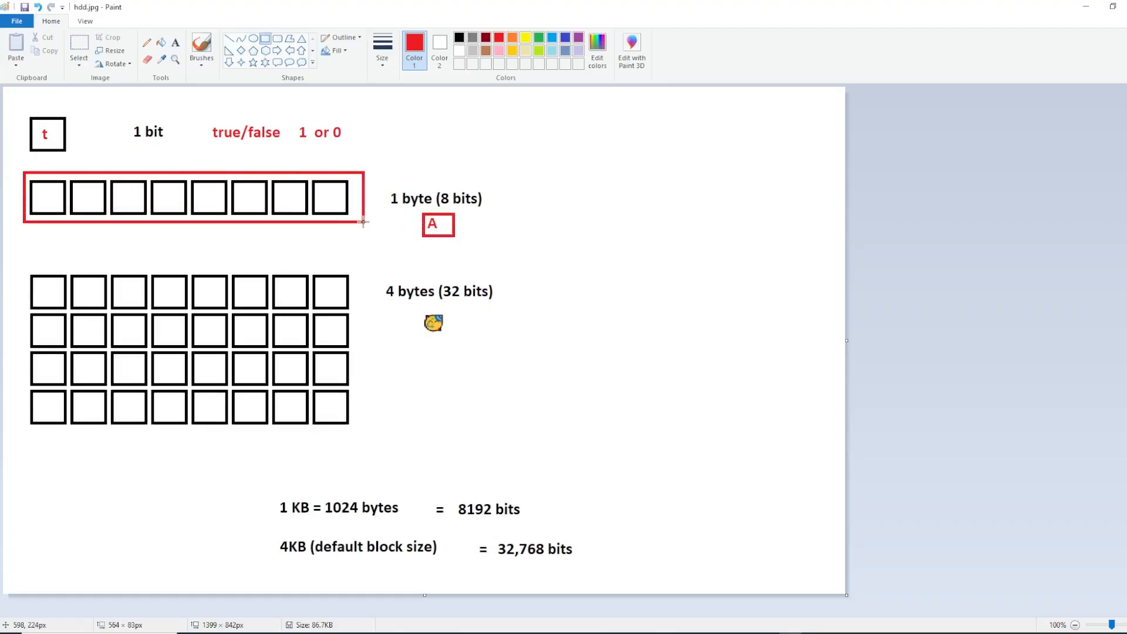
{"action": "key", "text": "ctrl+z"}
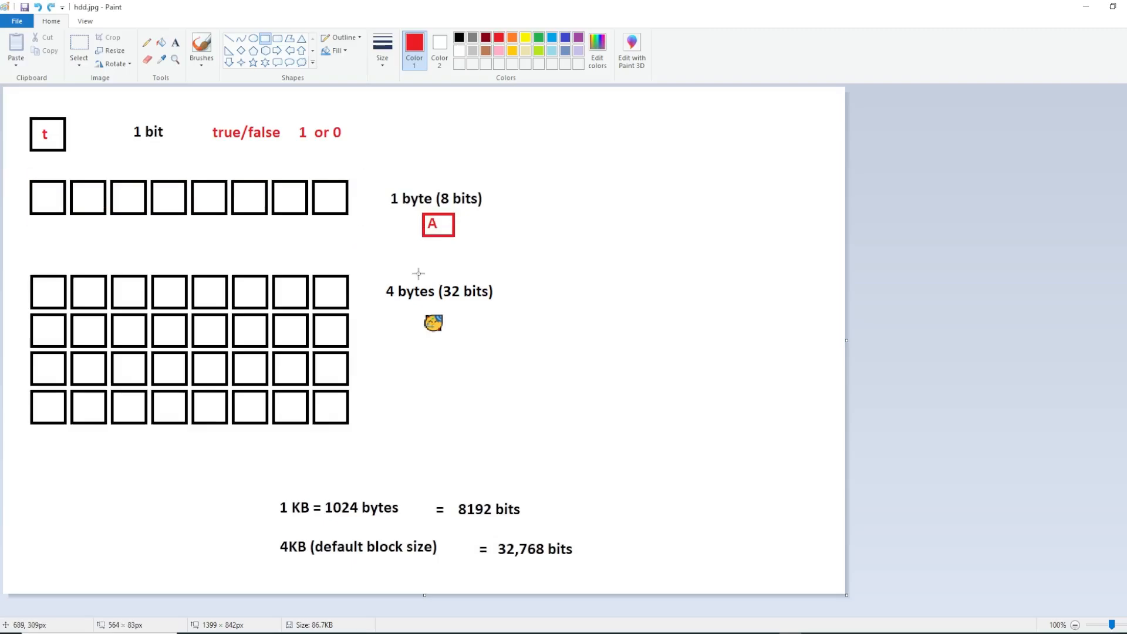
{"action": "left_click_drag", "start_coordinate": [416, 306], "coordinate": [459, 342]}
{"action": "left_click", "coordinate": [462, 371]}
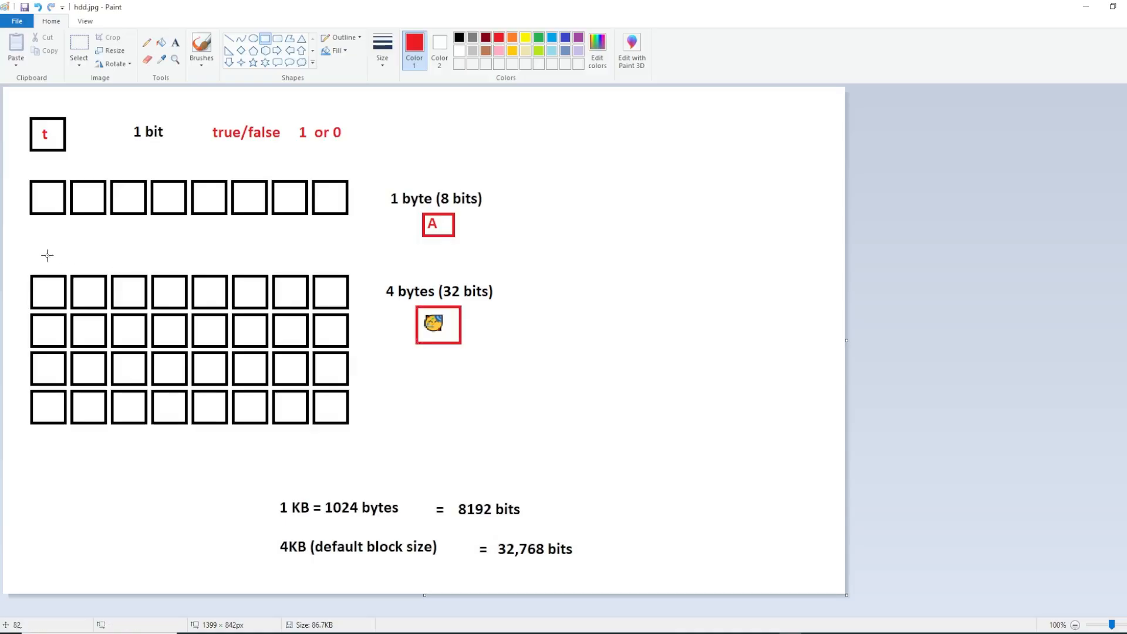
{"action": "left_click_drag", "start_coordinate": [18, 257], "coordinate": [361, 440]}
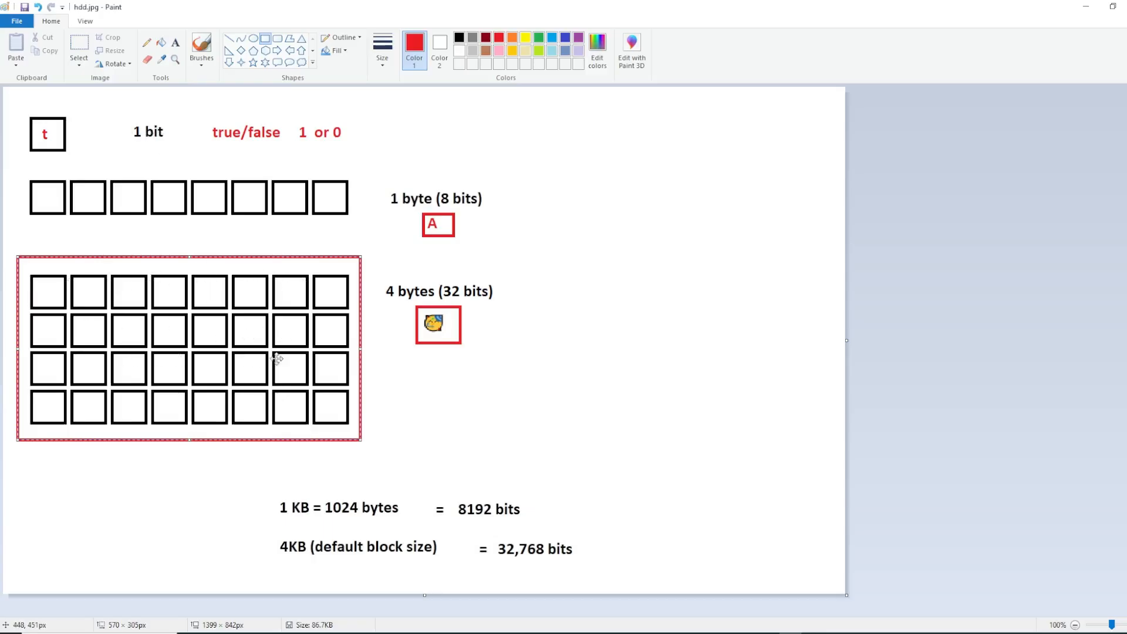
{"action": "key", "text": "Delete"}
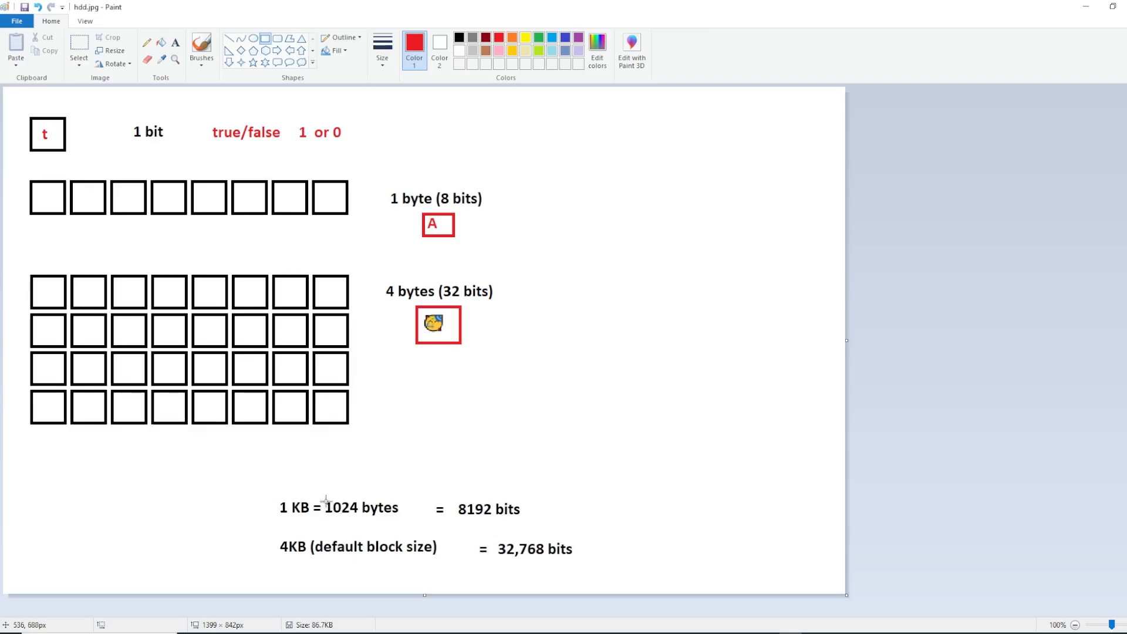
Outline "8192 bits" and the whole "4KB (default block size) = 32,768 bits" line with red rectangles
{"action": "left_click_drag", "start_coordinate": [456, 501], "coordinate": [540, 519]}
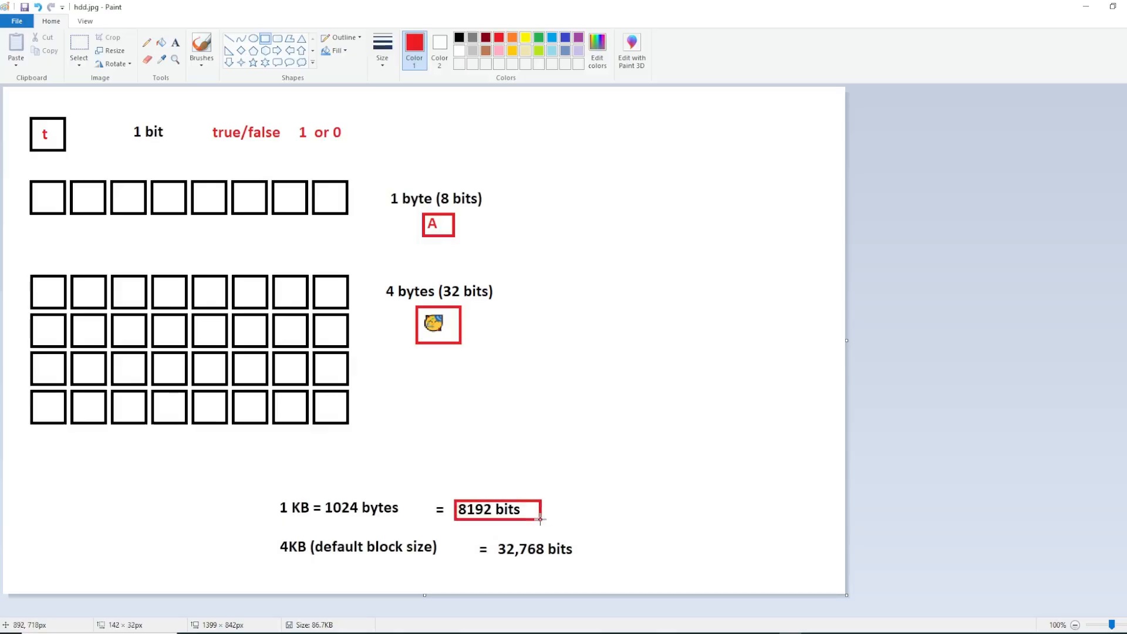
{"action": "left_click_drag", "start_coordinate": [277, 535], "coordinate": [590, 562]}
{"action": "left_click", "coordinate": [263, 541]}
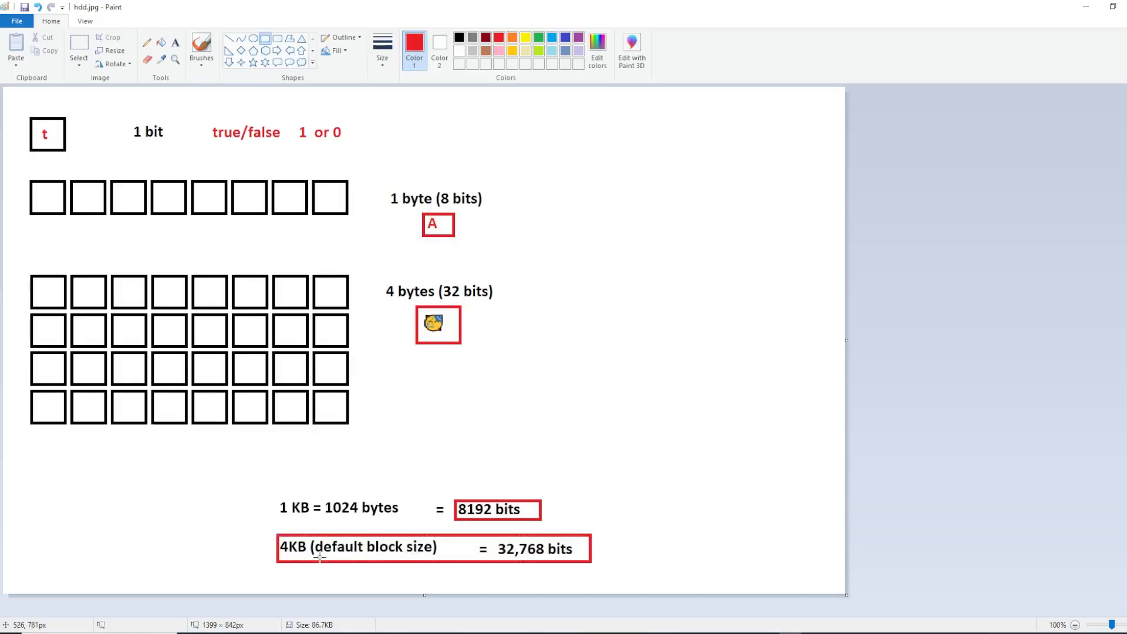
In File Explorer, open the format settings of Local Disk (H:) and review its capacity and file system choices
{"action": "mouse_move", "coordinate": [237, 624]}
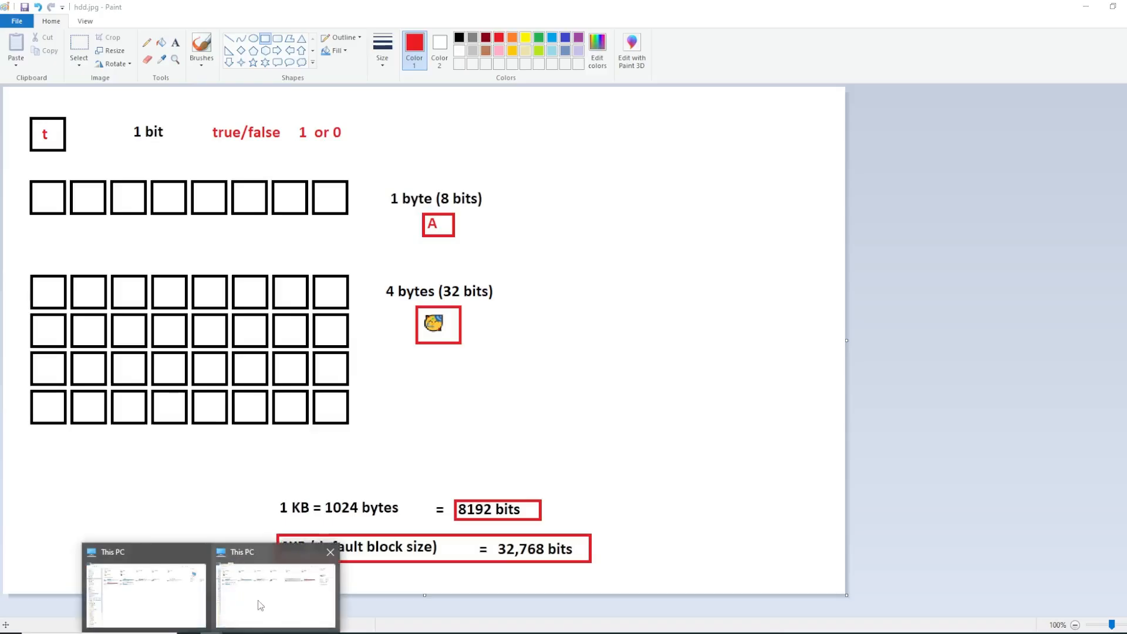
{"action": "left_click", "coordinate": [261, 605]}
{"action": "right_click", "coordinate": [741, 170]}
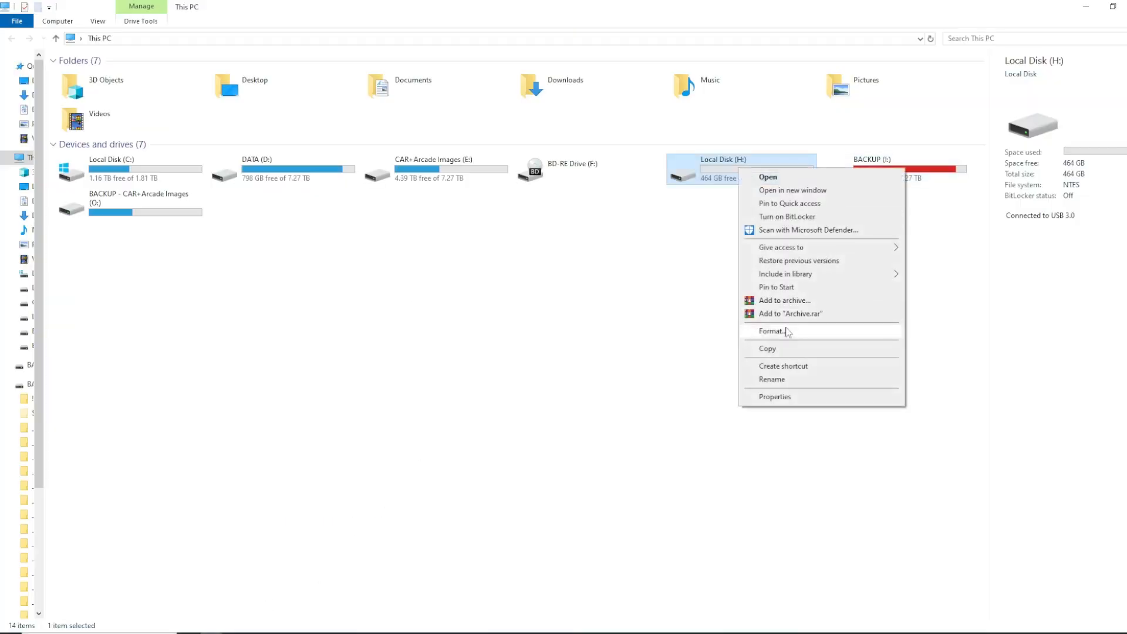
{"action": "left_click", "coordinate": [785, 331]}
{"action": "left_click_drag", "start_coordinate": [151, 133], "coordinate": [639, 243]}
{"action": "left_click", "coordinate": [597, 268]}
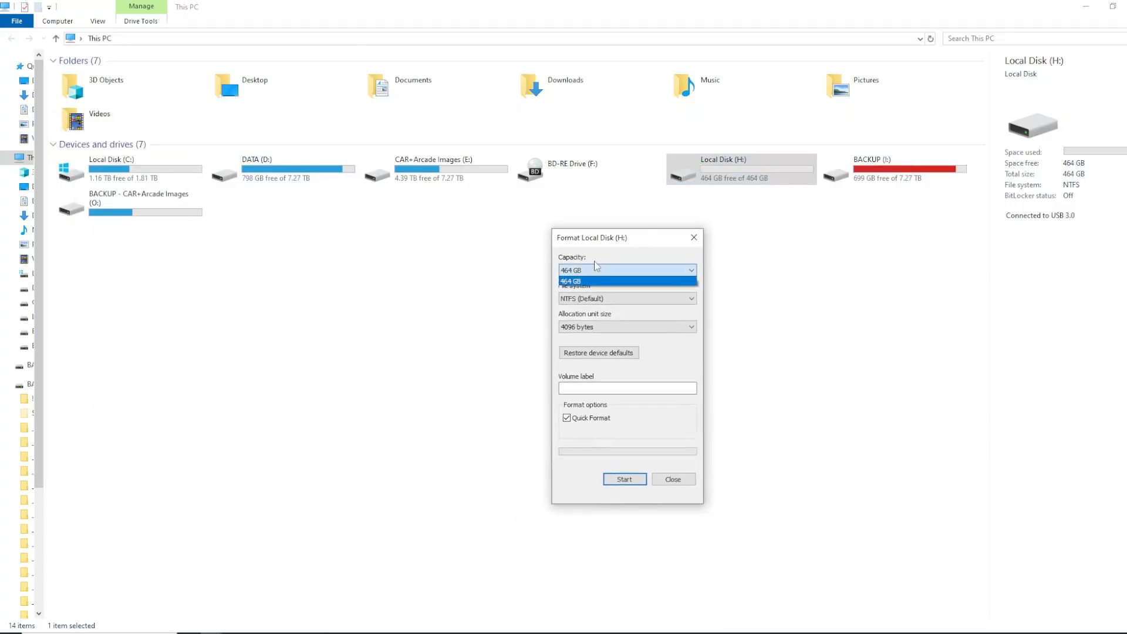
{"action": "left_click", "coordinate": [615, 257]}
{"action": "left_click", "coordinate": [588, 303]}
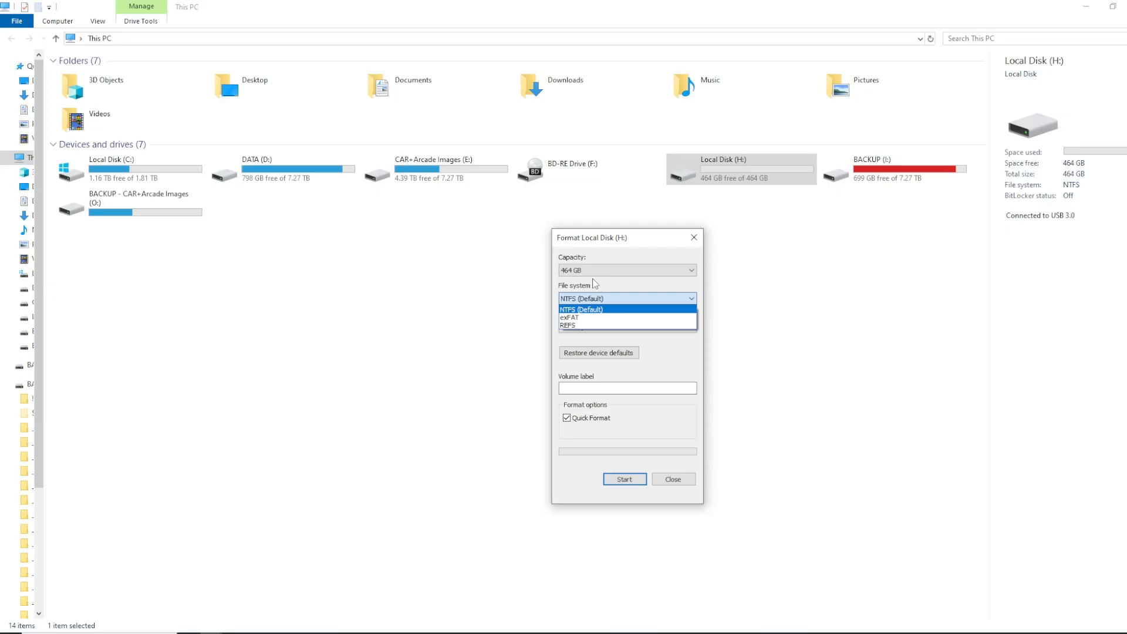
{"action": "left_click", "coordinate": [607, 282]}
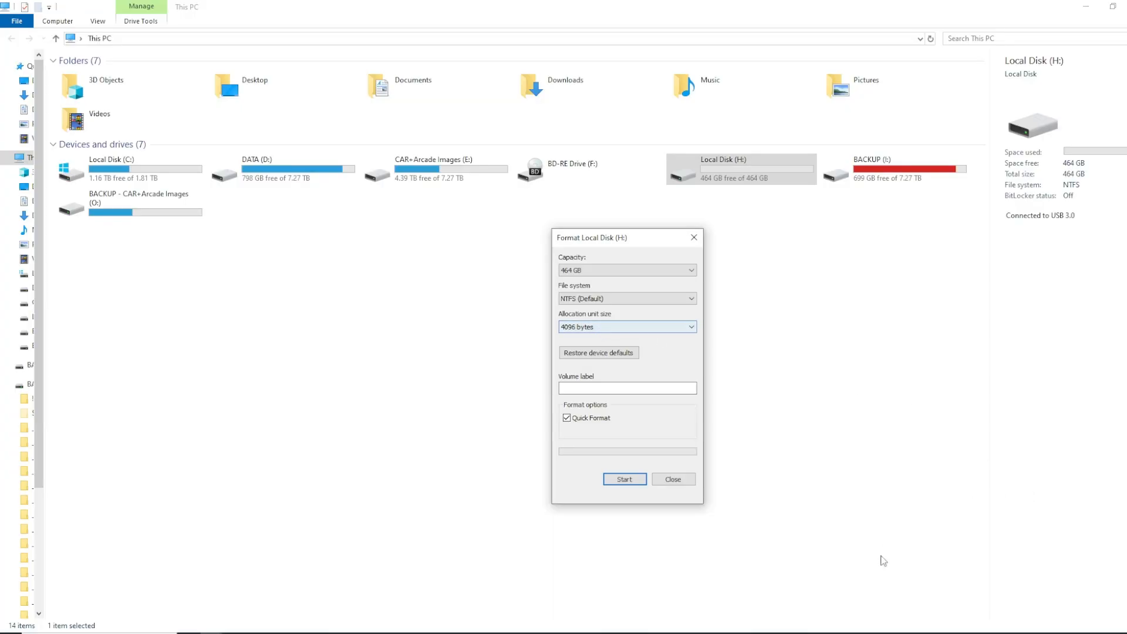
Enter the letter A in an untitled Notepad document and bring the Format Local Disk (H:) dialog back into view
{"action": "left_click", "coordinate": [834, 633]}
{"action": "left_click", "coordinate": [581, 292]}
{"action": "left_click_drag", "start_coordinate": [555, 222], "coordinate": [452, 197]}
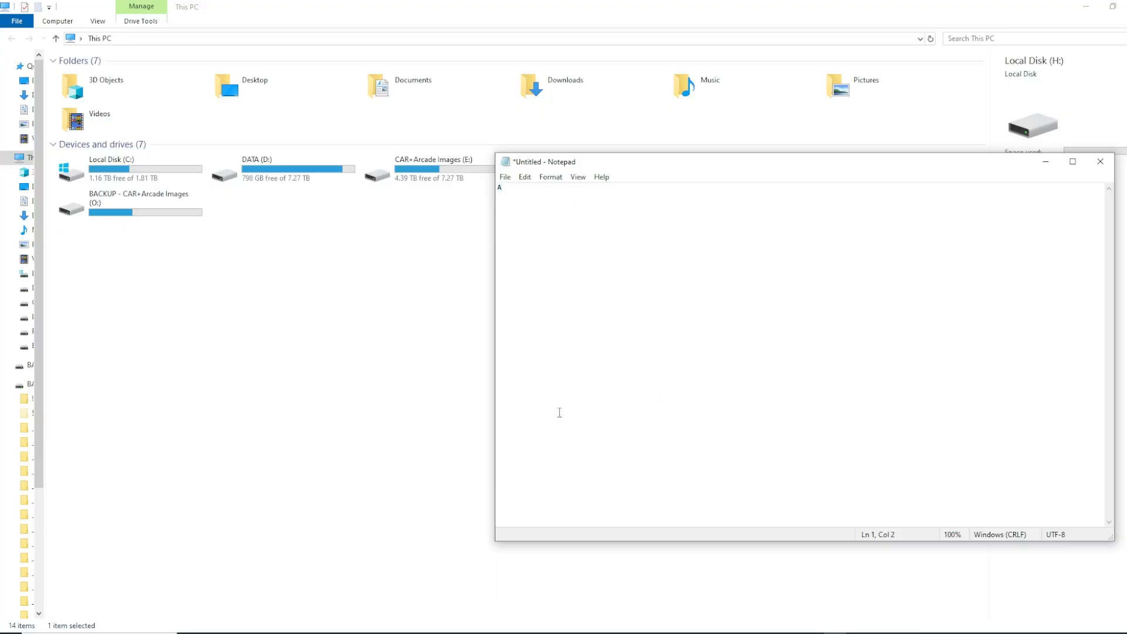
{"action": "left_click", "coordinate": [468, 359]}
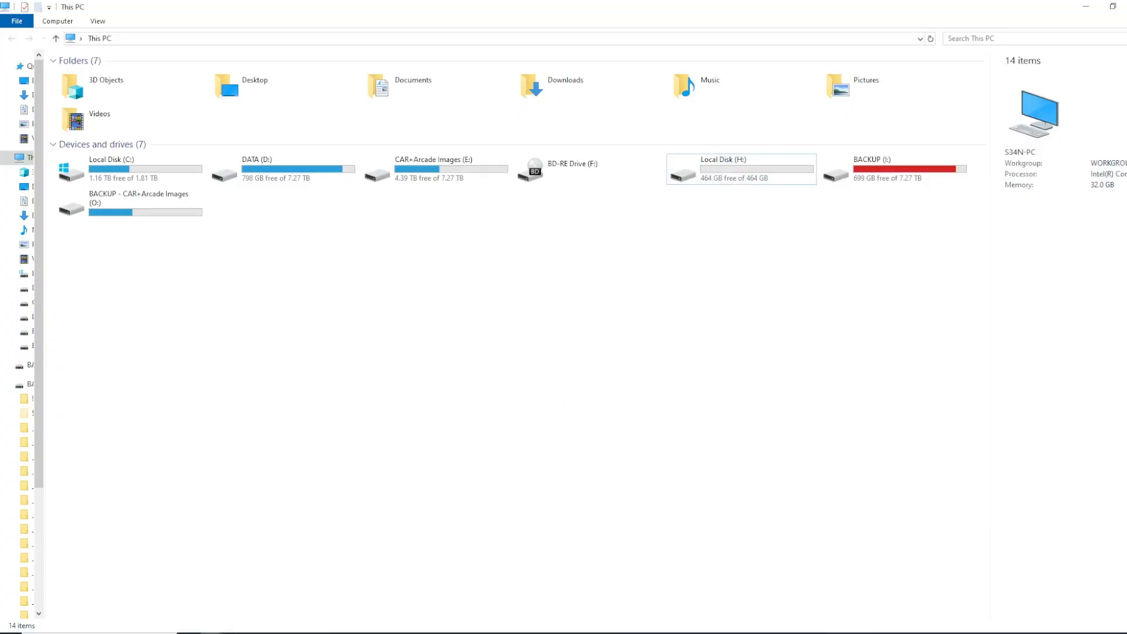
{"action": "left_click", "coordinate": [213, 632]}
{"action": "left_click", "coordinate": [351, 597]}
{"action": "left_click_drag", "start_coordinate": [622, 239], "coordinate": [631, 237]}
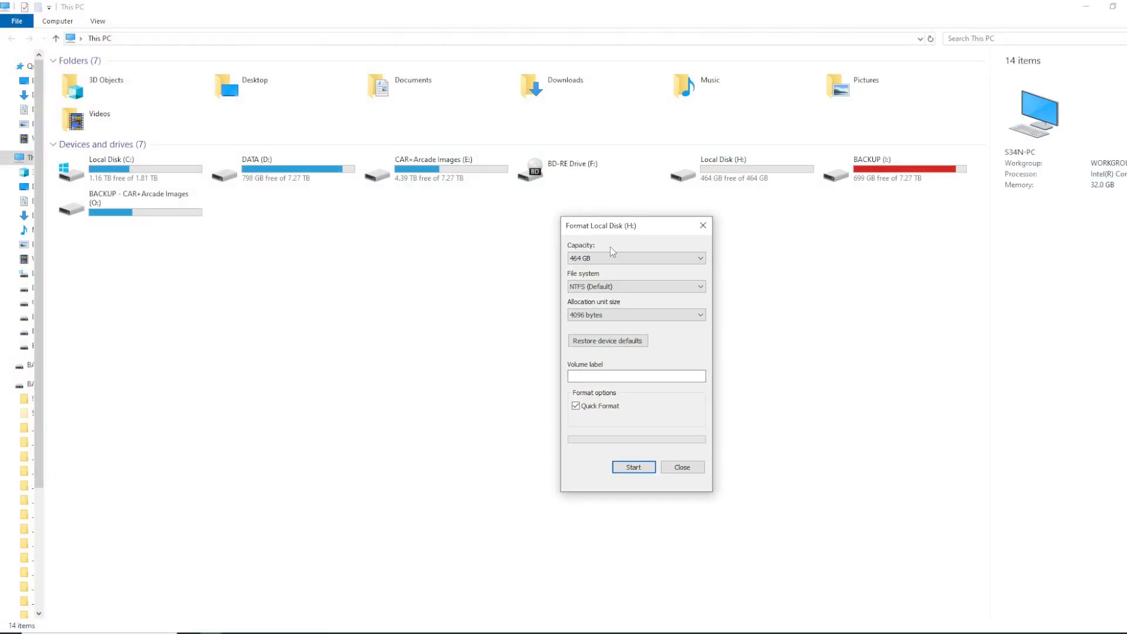
Show the untitled Notepad document containing A again and close it, returning to the allocation unit size setting
{"action": "left_click", "coordinate": [834, 633]}
{"action": "left_click_drag", "start_coordinate": [608, 163], "coordinate": [719, 175]}
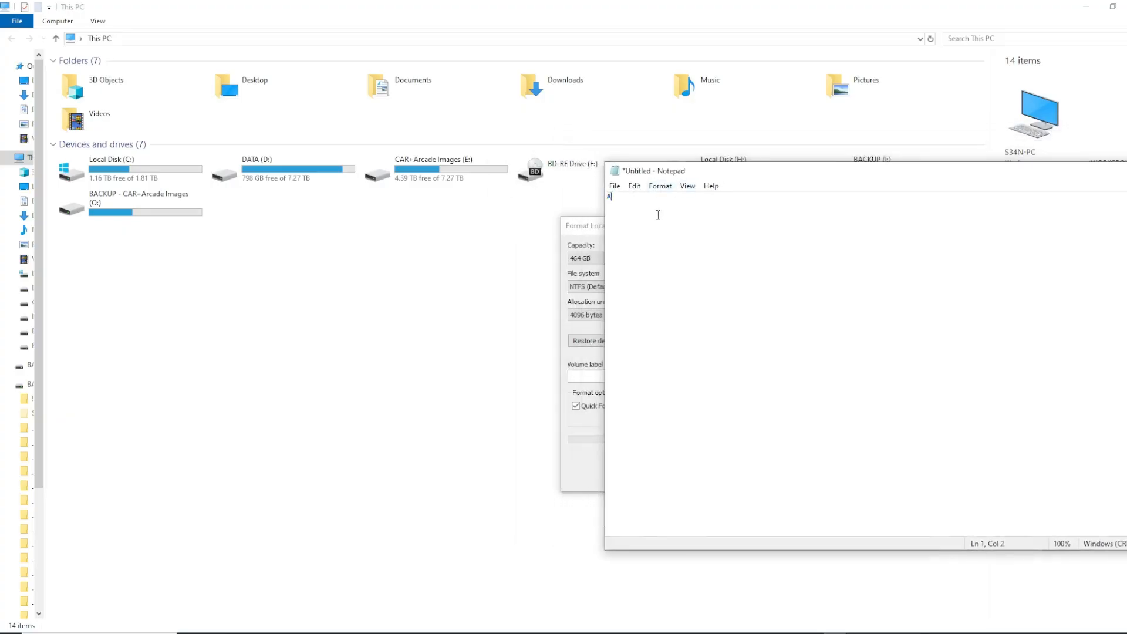
{"action": "left_click_drag", "start_coordinate": [644, 171], "coordinate": [595, 194]}
{"action": "left_click_drag", "start_coordinate": [676, 194], "coordinate": [516, 219]}
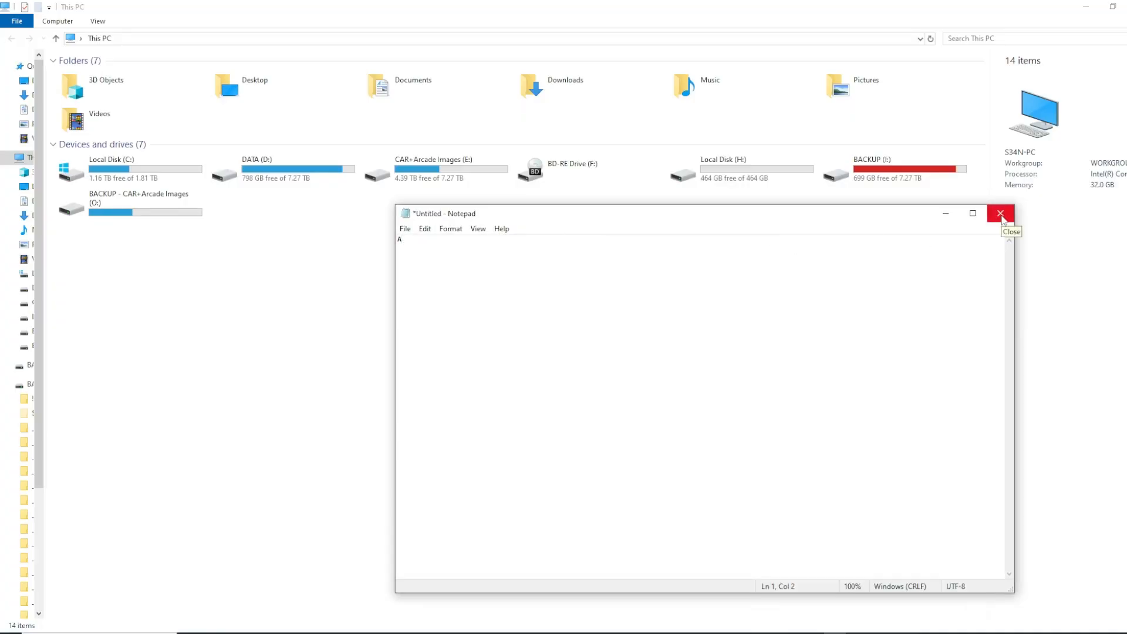
{"action": "left_click", "coordinate": [1001, 215]}
{"action": "left_click", "coordinate": [611, 322]}
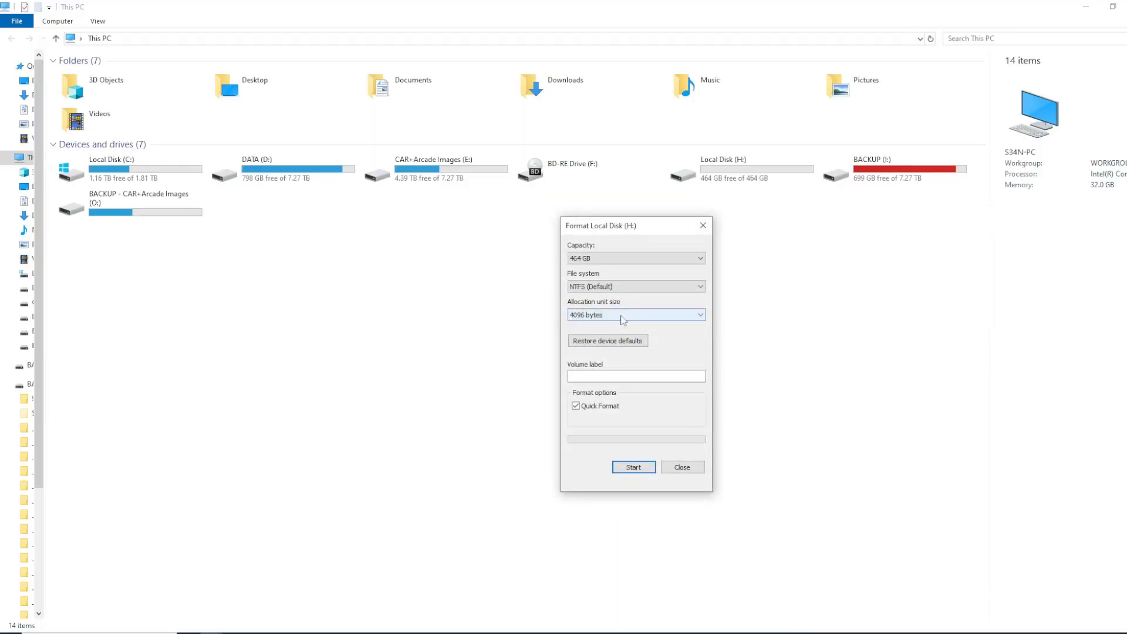
Return to the Paint diagram and write a red "a" and "txt" in the first two squares of the 4-byte grid
{"action": "left_click", "coordinate": [799, 633]}
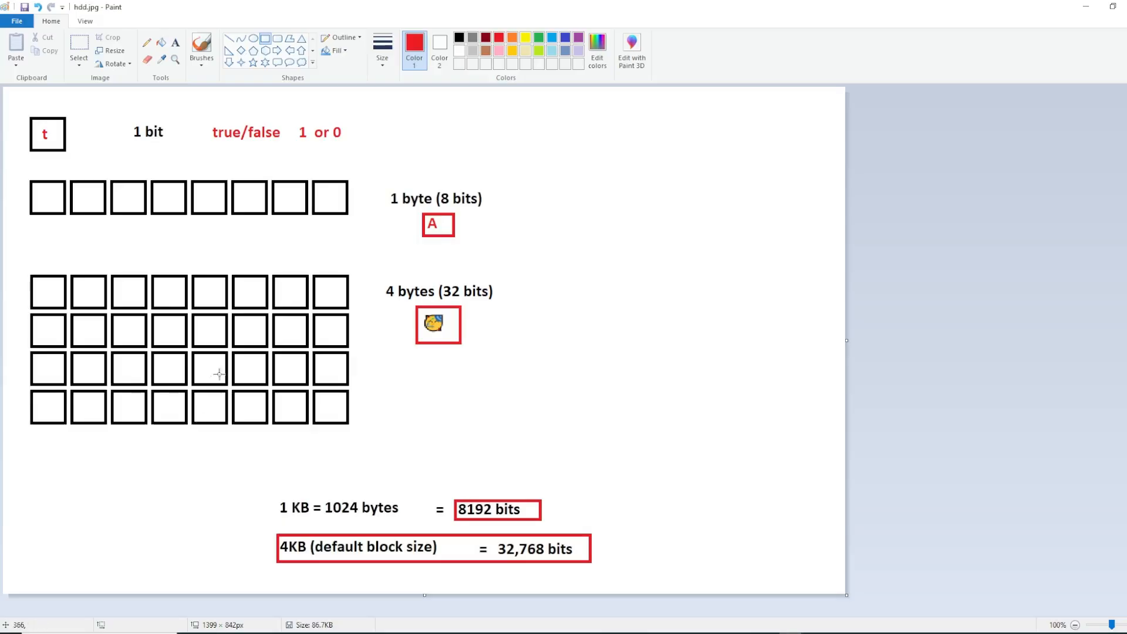
{"action": "left_click", "coordinate": [179, 47]}
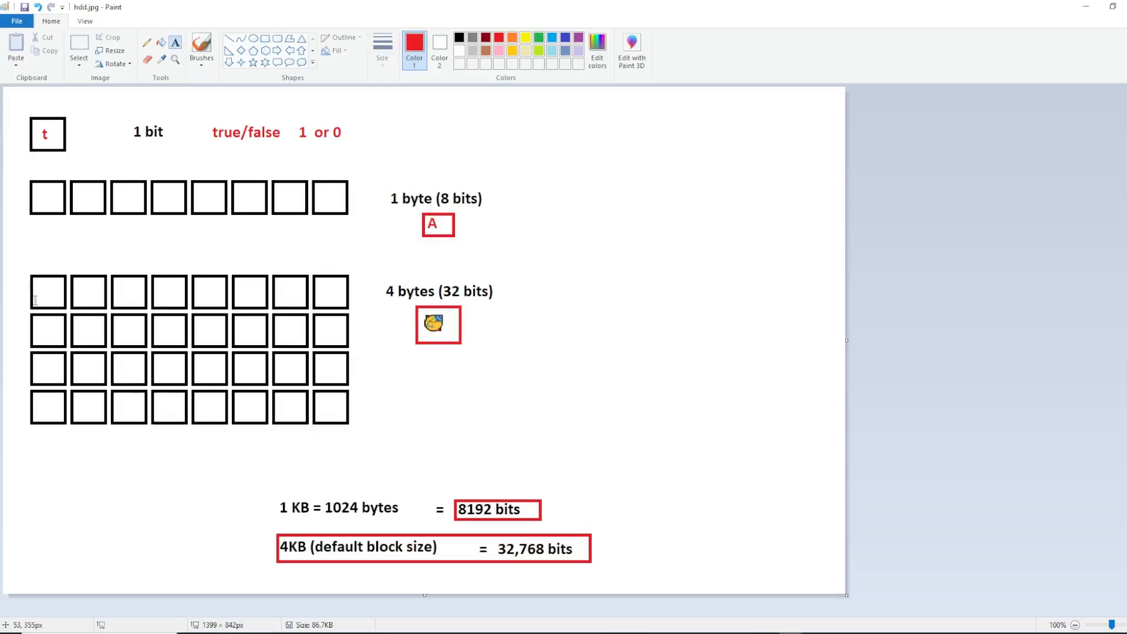
{"action": "left_click", "coordinate": [39, 282]}
{"action": "type", "text": "a"}
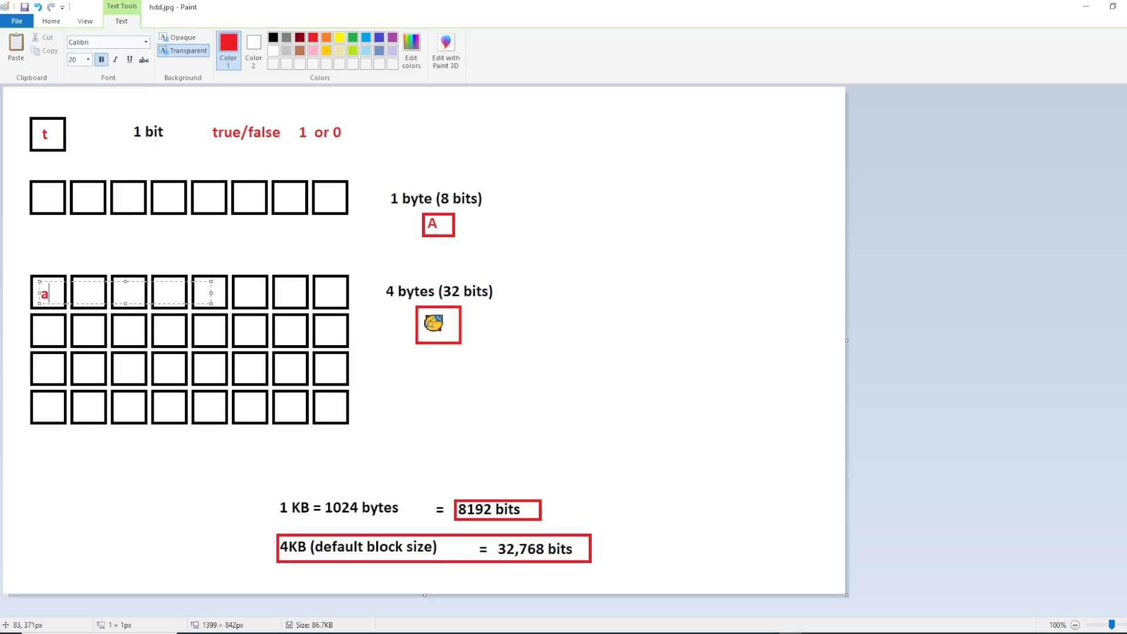
{"action": "left_click", "coordinate": [93, 311]}
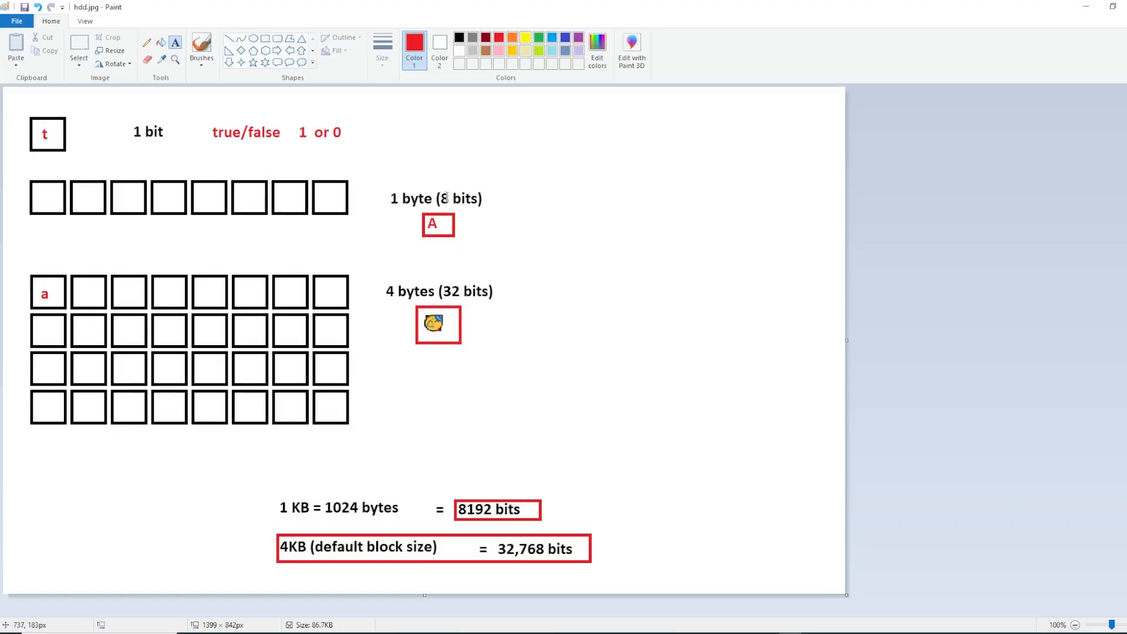
{"action": "left_click", "coordinate": [78, 290]}
{"action": "type", "text": "txt"}
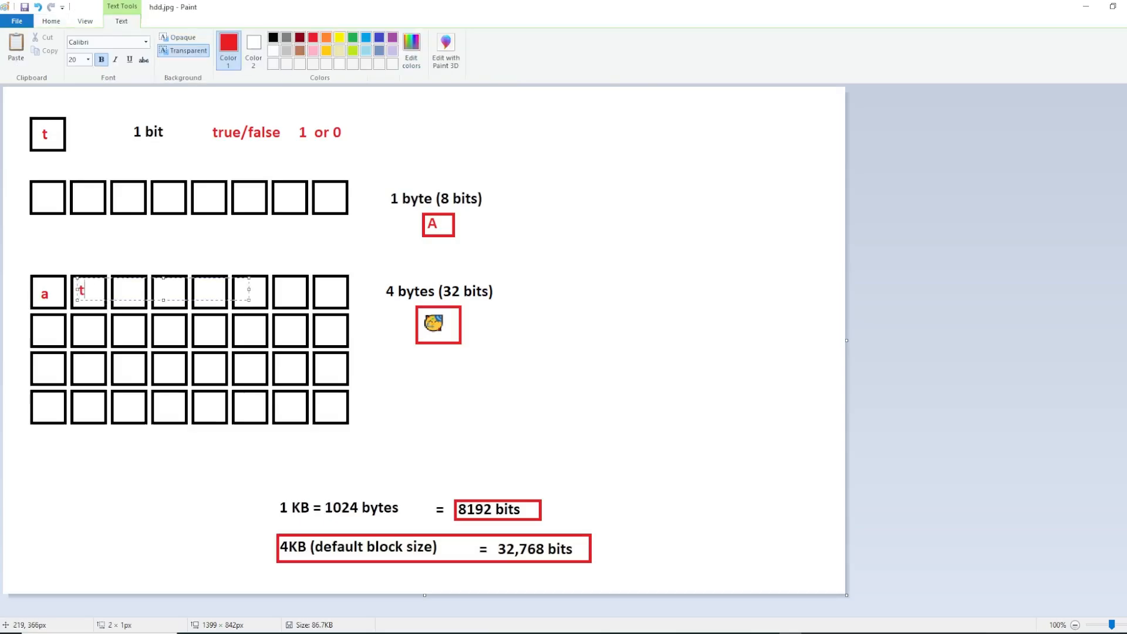
{"action": "left_click", "coordinate": [139, 327]}
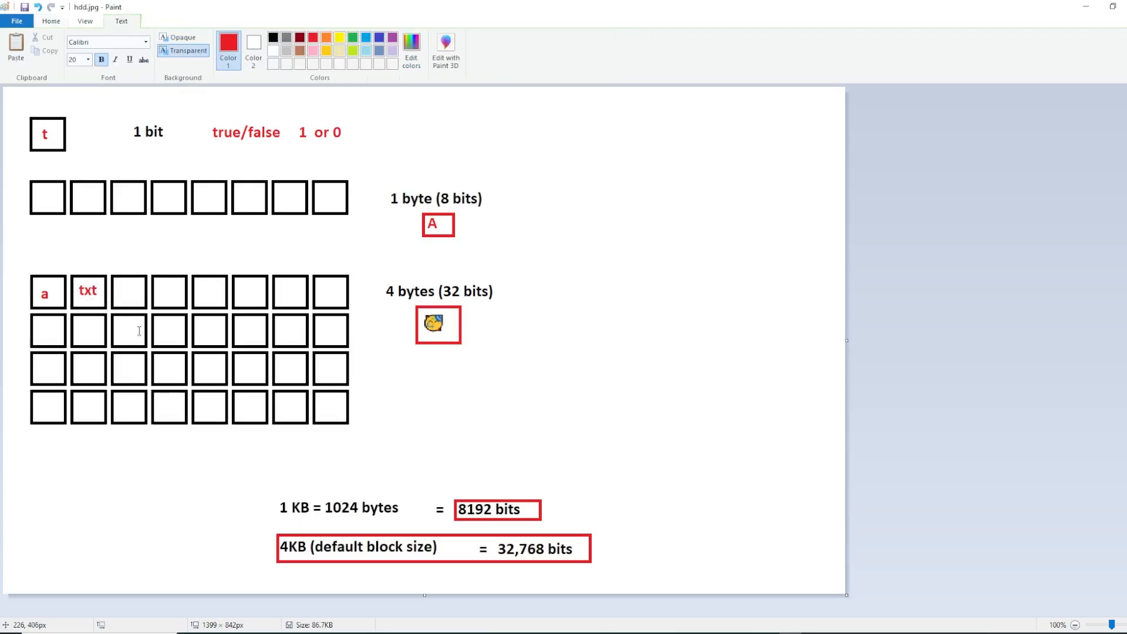
Write a red "h" in each of the third and fourth squares of the 4-byte grid's first row
{"action": "left_click", "coordinate": [120, 291]}
{"action": "type", "text": "h"}
{"action": "left_click", "coordinate": [176, 320]}
{"action": "left_click", "coordinate": [165, 288]}
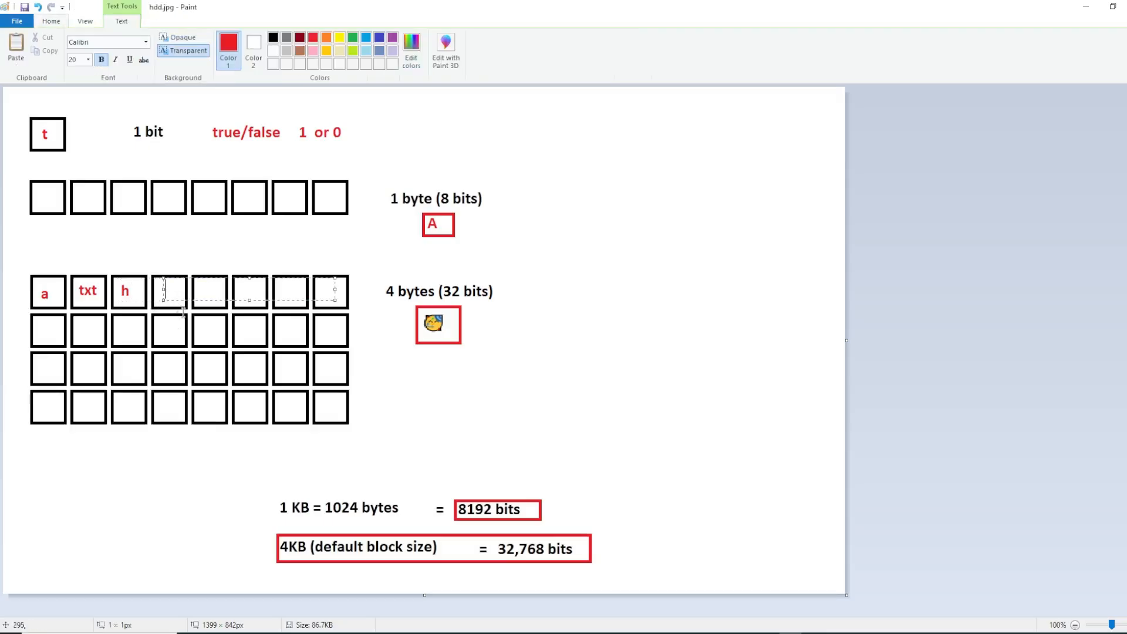
{"action": "type", "text": "h"}
{"action": "left_click", "coordinate": [238, 409]}
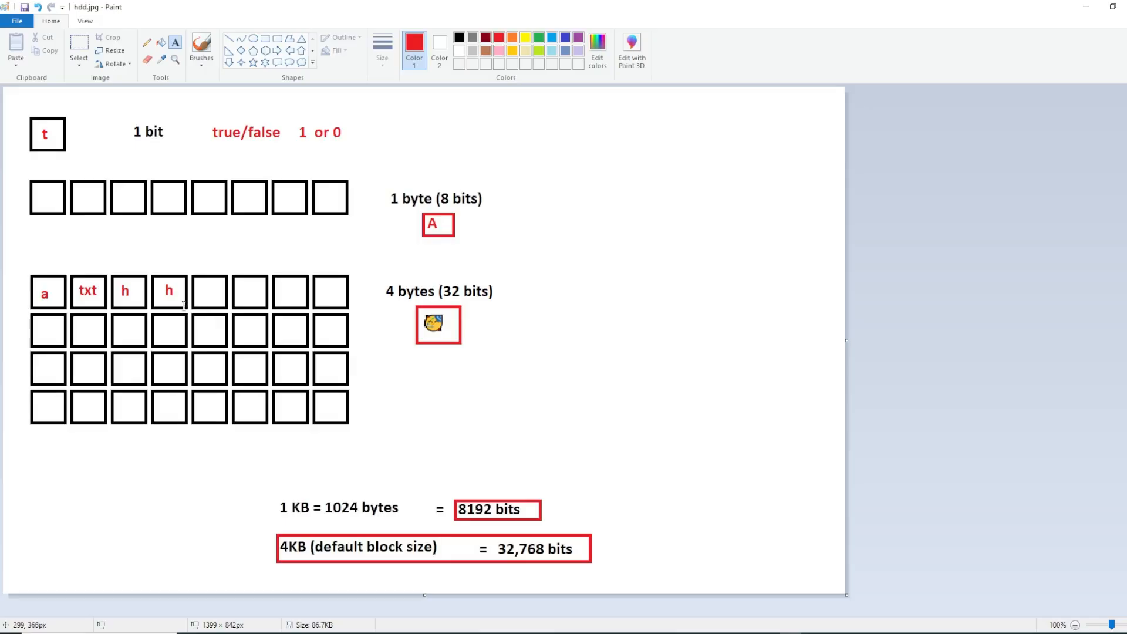
Select and delete the red texts "h", "h", "txt" and "a" from the first row of the 4-byte grid
{"action": "left_click", "coordinate": [72, 56]}
{"action": "left_click_drag", "start_coordinate": [162, 282], "coordinate": [175, 292]}
{"action": "key", "text": "Delete"}
{"action": "mouse_move", "coordinate": [117, 280]}
{"action": "left_mouse_down"}
{"action": "mouse_move", "coordinate": [134, 299]}
{"action": "mouse_move", "coordinate": [53, 302]}
{"action": "left_mouse_up"}
{"action": "key", "text": "Delete"}
{"action": "key", "text": "Delete"}
{"action": "key", "text": "Delete"}
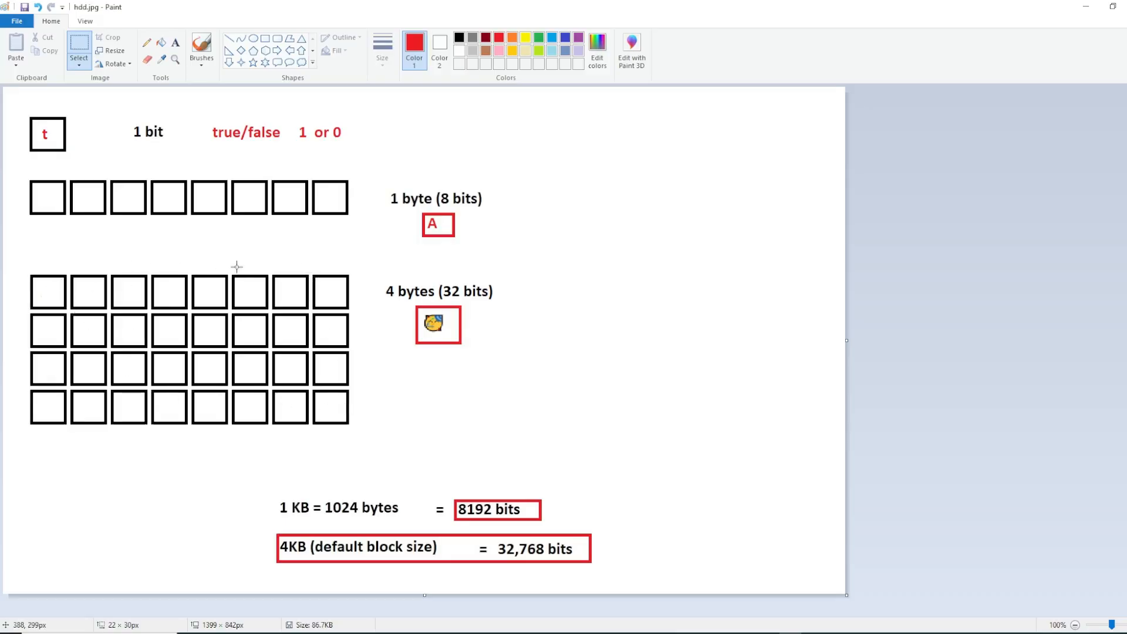
Undo the last text deletions in the 4-byte grid and redo them to empty the squares again
{"action": "key", "text": "ctrl+z"}
{"action": "key", "text": "ctrl+z"}
{"action": "key", "text": "ctrl+z"}
{"action": "key", "text": "ctrl+y"}
{"action": "key", "text": "ctrl+y"}
Write a red "x" in the first square of the 4-byte grid
{"action": "left_click", "coordinate": [175, 42]}
{"action": "left_click", "coordinate": [39, 283]}
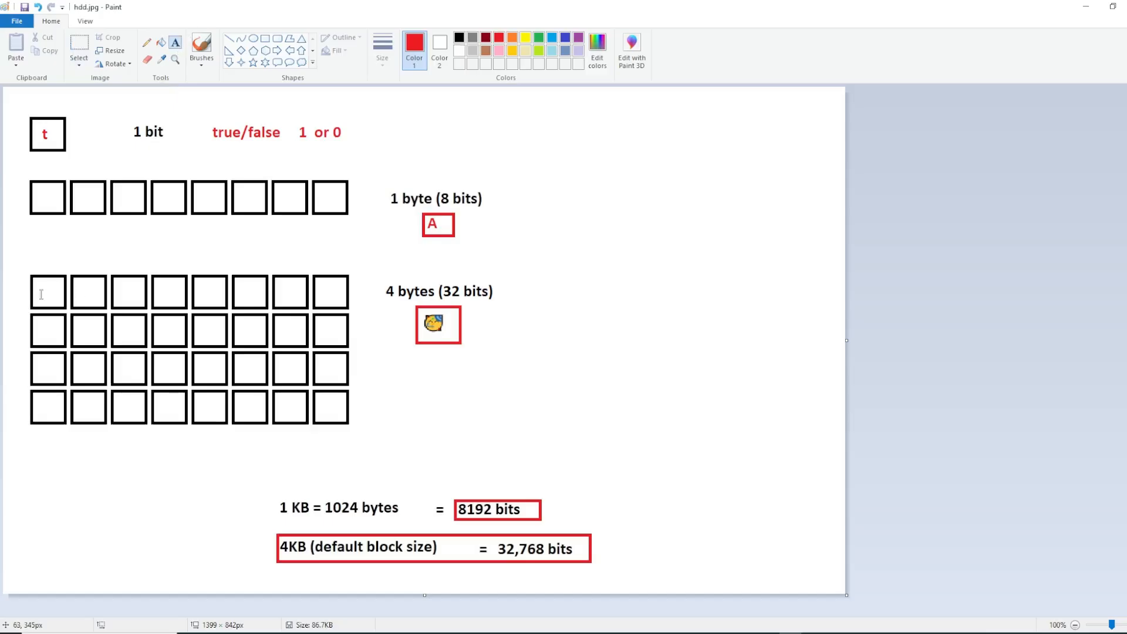
{"action": "type", "text": "x"}
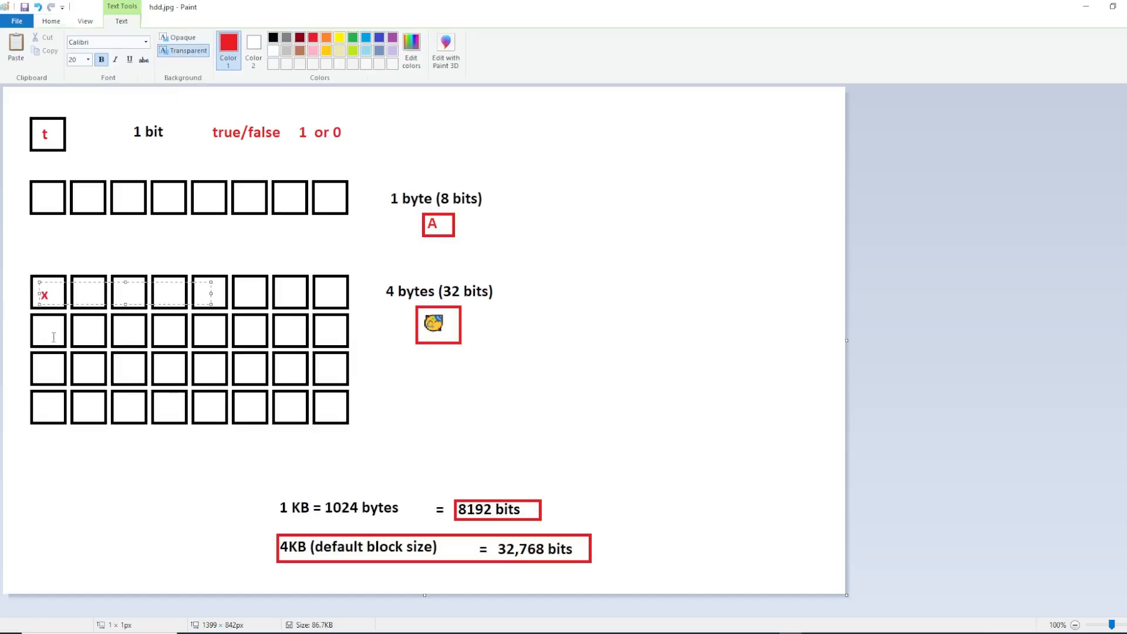
Delete the "4 bytes (32 bits)" label and the boxed emoji beside the 4-byte grid
{"action": "left_click", "coordinate": [90, 373]}
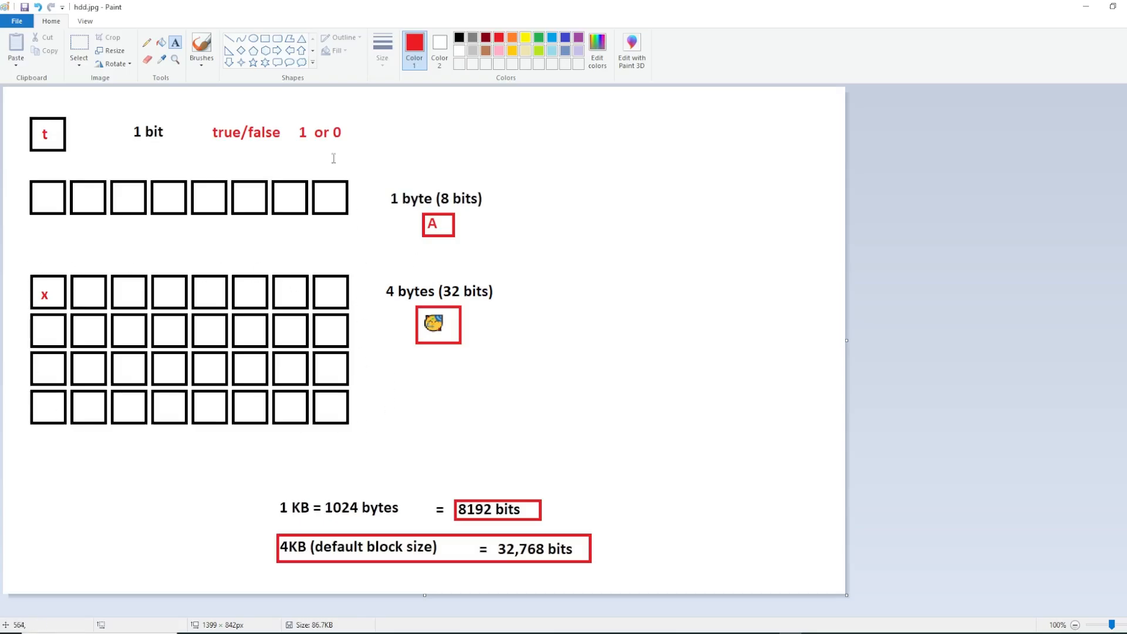
{"action": "left_click_drag", "start_coordinate": [358, 272], "coordinate": [614, 389]}
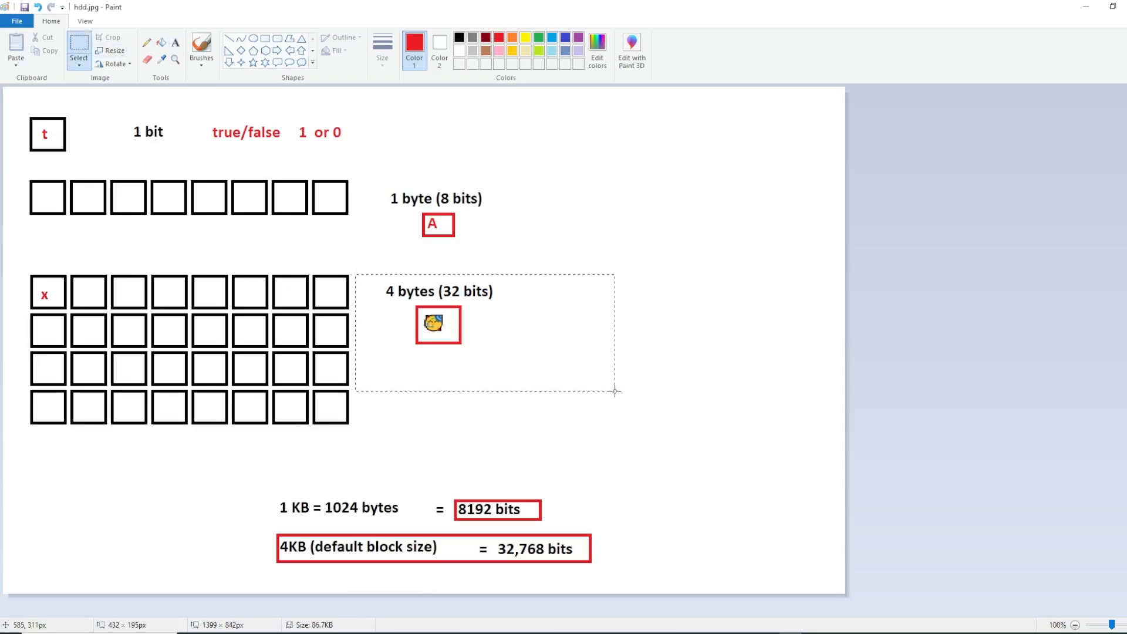
{"action": "key", "text": "Delete"}
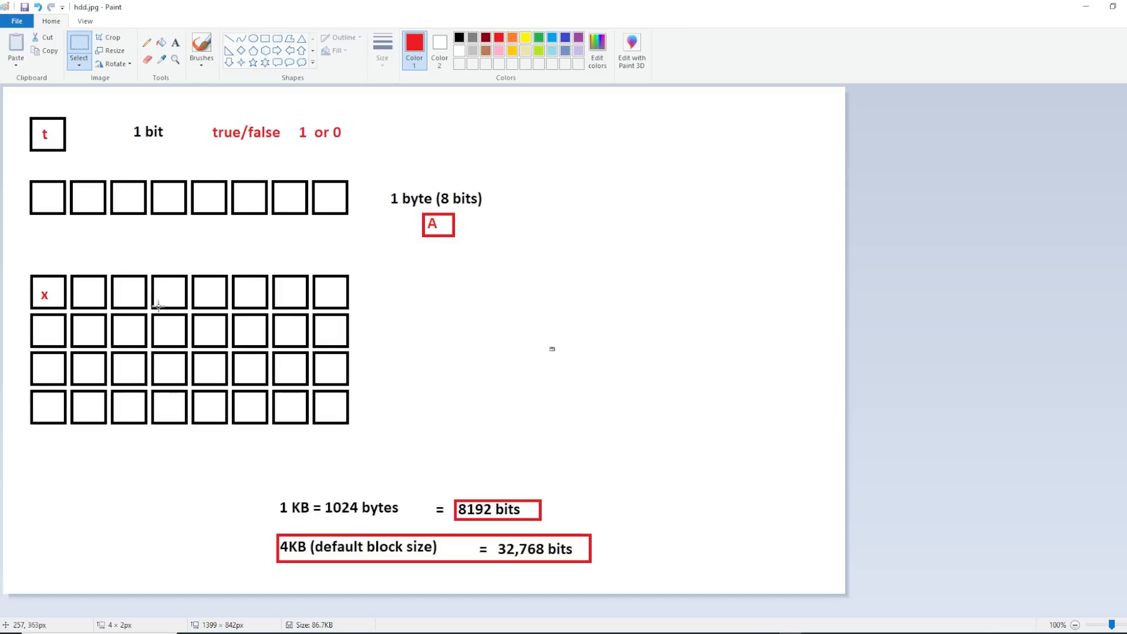
{"action": "left_click", "coordinate": [467, 301]}
Select and delete the red "x" from the first square of the 4-byte grid
{"action": "mouse_move", "coordinate": [84, 287]}
{"action": "left_mouse_down"}
{"action": "mouse_move", "coordinate": [100, 303]}
{"action": "mouse_move", "coordinate": [179, 299]}
{"action": "left_mouse_up"}
{"action": "left_click_drag", "start_coordinate": [38, 286], "coordinate": [59, 307]}
{"action": "key", "text": "Delete"}
{"action": "left_click_drag", "start_coordinate": [83, 281], "coordinate": [179, 302]}
{"action": "left_click", "coordinate": [164, 260]}
Write a red "0" in each of the first five squares of the 4-byte grid's first row
{"action": "left_click", "coordinate": [175, 42]}
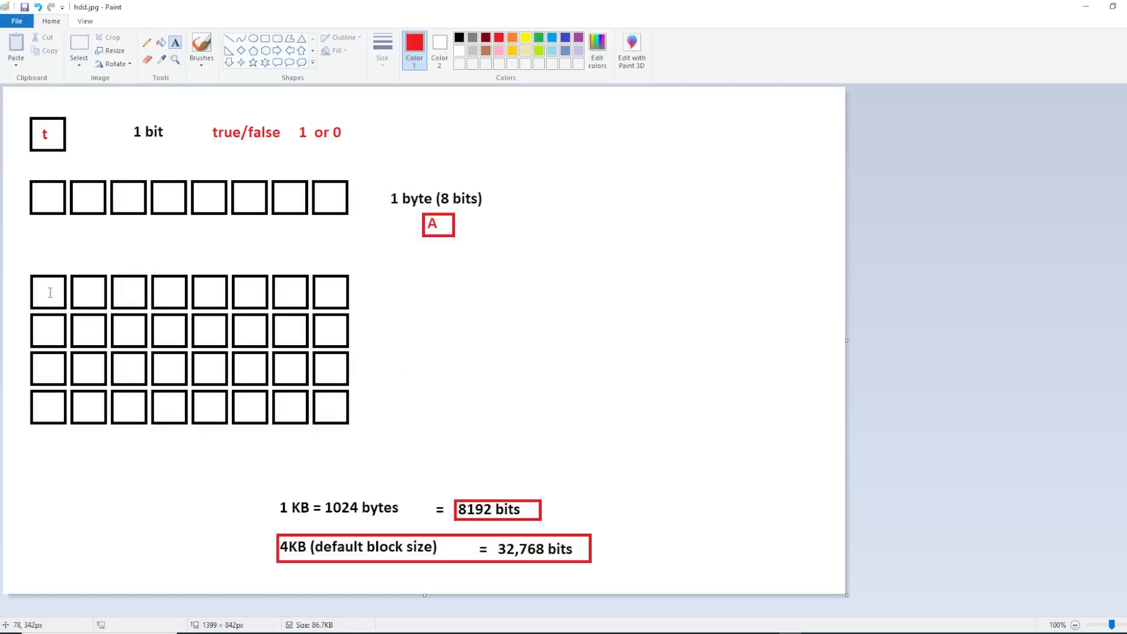
{"action": "left_click", "coordinate": [47, 288]}
{"action": "type", "text": "0"}
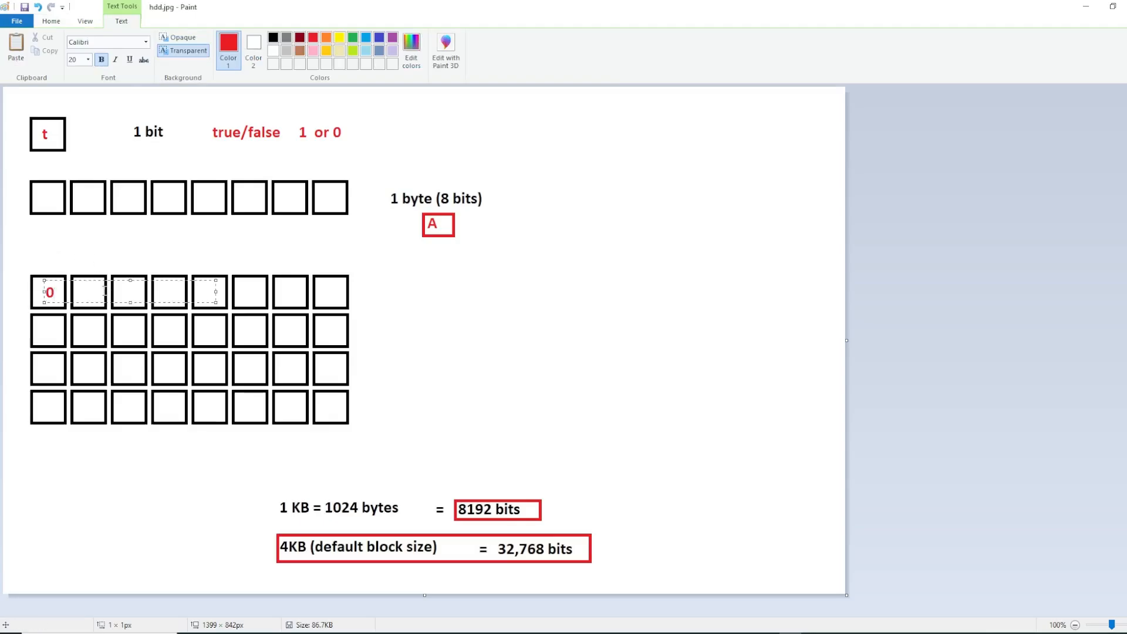
{"action": "left_click", "coordinate": [104, 326]}
{"action": "left_click", "coordinate": [82, 291]}
{"action": "type", "text": "0"}
{"action": "left_click", "coordinate": [125, 334]}
{"action": "left_click", "coordinate": [121, 281]}
{"action": "type", "text": "0"}
{"action": "left_click", "coordinate": [170, 320]}
{"action": "left_click", "coordinate": [163, 280]}
{"action": "type", "text": "0"}
{"action": "left_click", "coordinate": [212, 324]}
{"action": "left_click", "coordinate": [203, 280]}
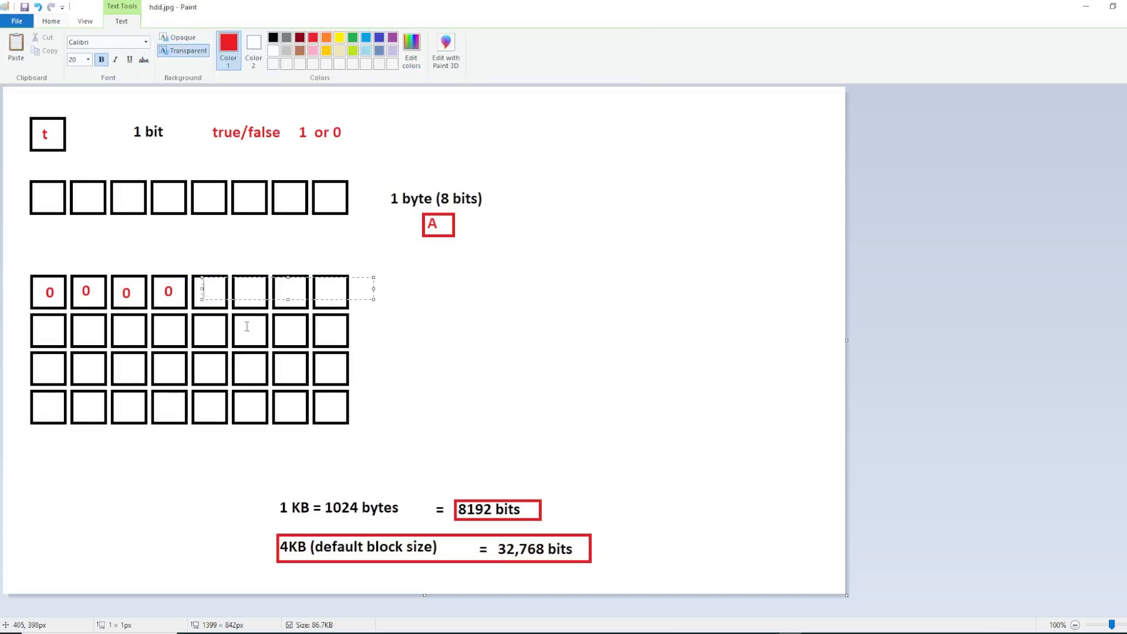
{"action": "type", "text": "0"}
{"action": "left_click", "coordinate": [269, 381]}
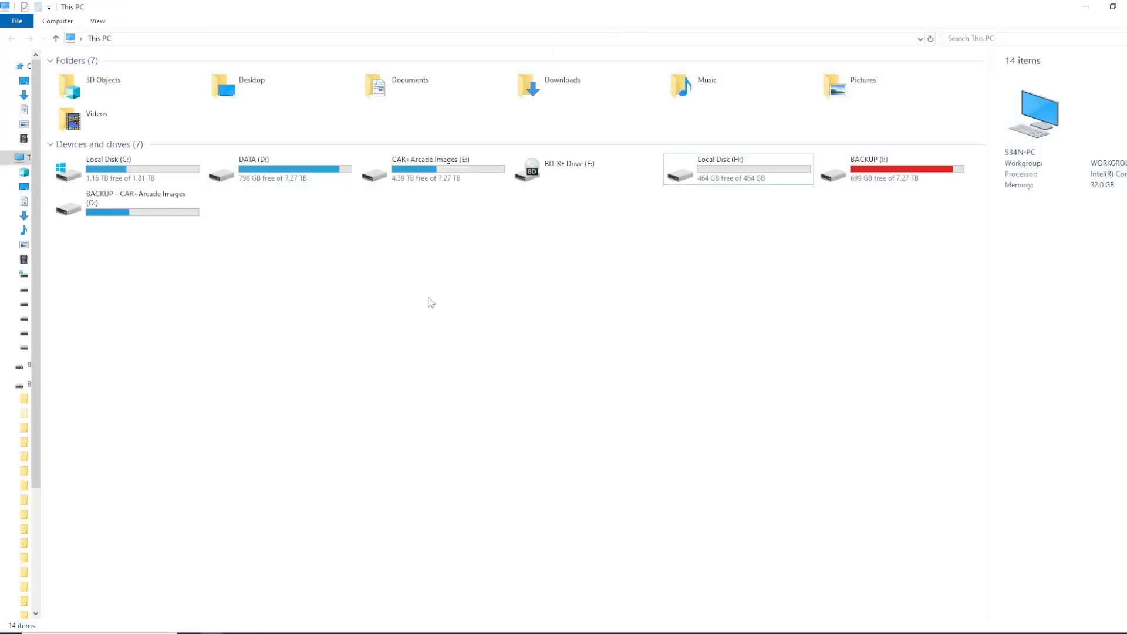
Run cmd to open a Command Prompt window and place it in the middle of the screen
{"action": "key", "text": "super+r"}
{"action": "type", "text": "cmd"}
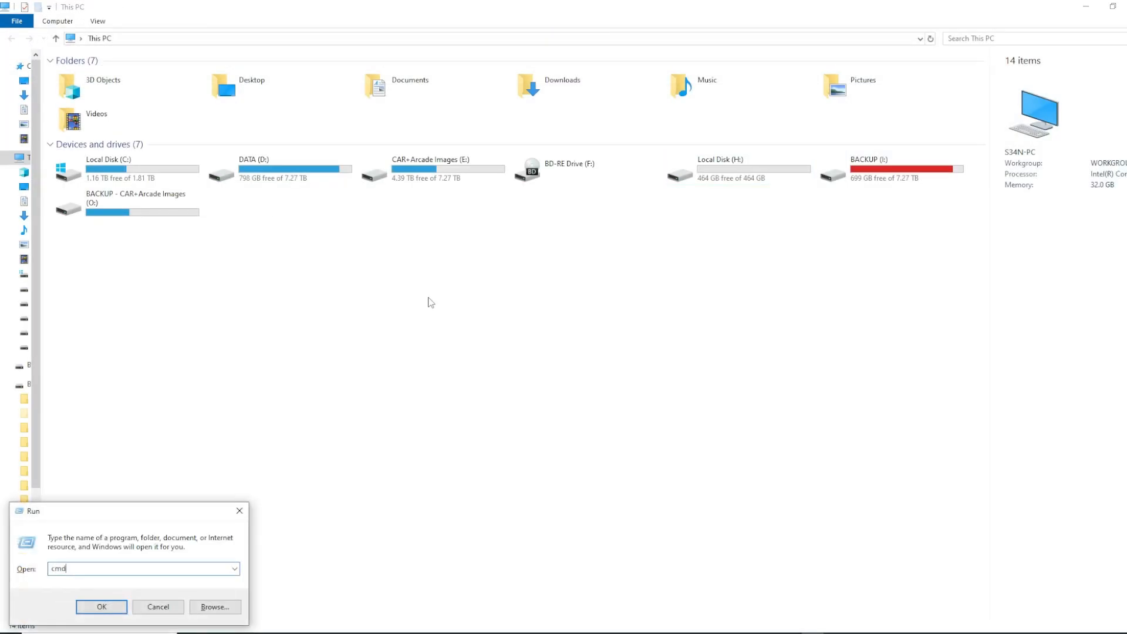
{"action": "key", "text": "Return"}
{"action": "left_click_drag", "start_coordinate": [351, 109], "coordinate": [573, 246]}
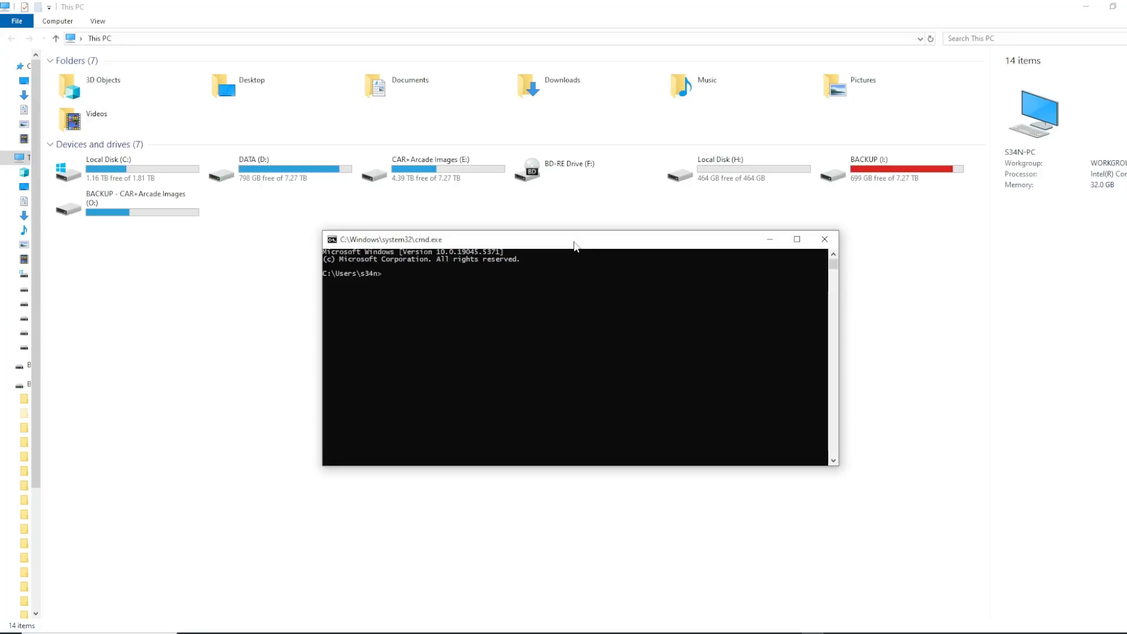
{"action": "key", "text": "super+r"}
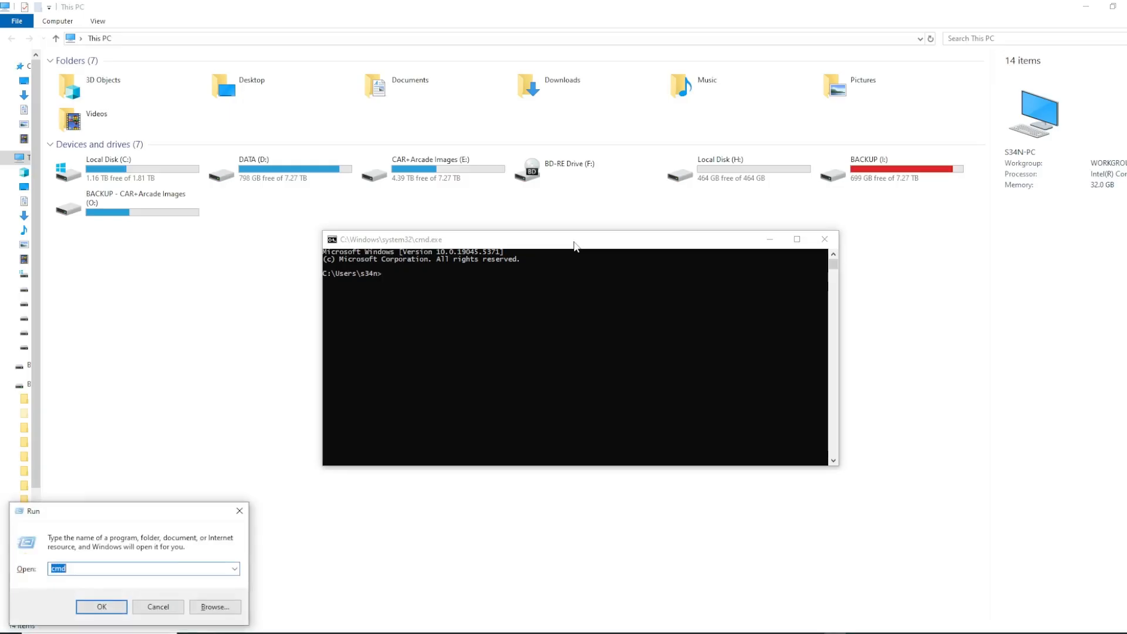
{"action": "left_click", "coordinate": [240, 510]}
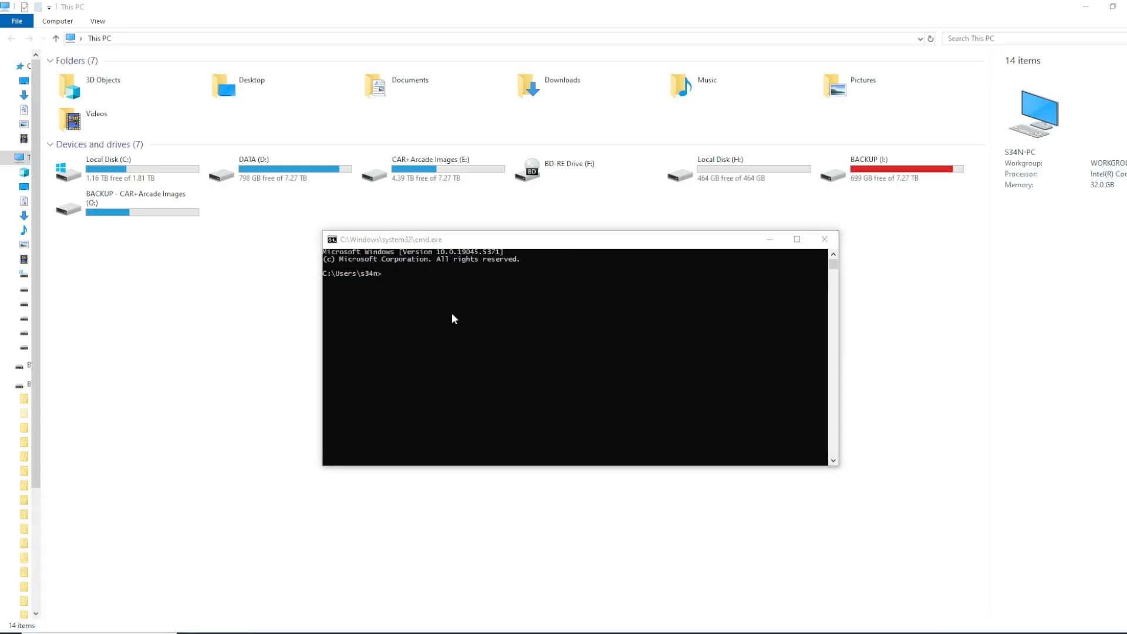
Start diskpart and run "list disk" to list the computer's disks
{"action": "type", "text": "diskpart"}
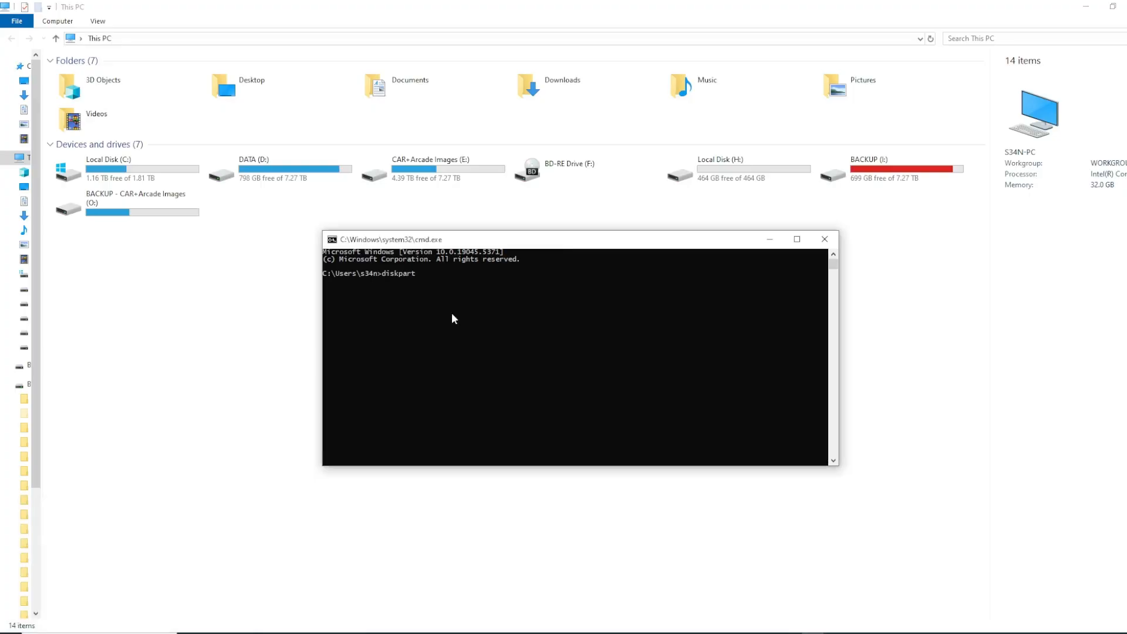
{"action": "key", "text": "Return"}
{"action": "left_click_drag", "start_coordinate": [415, 123], "coordinate": [567, 183]}
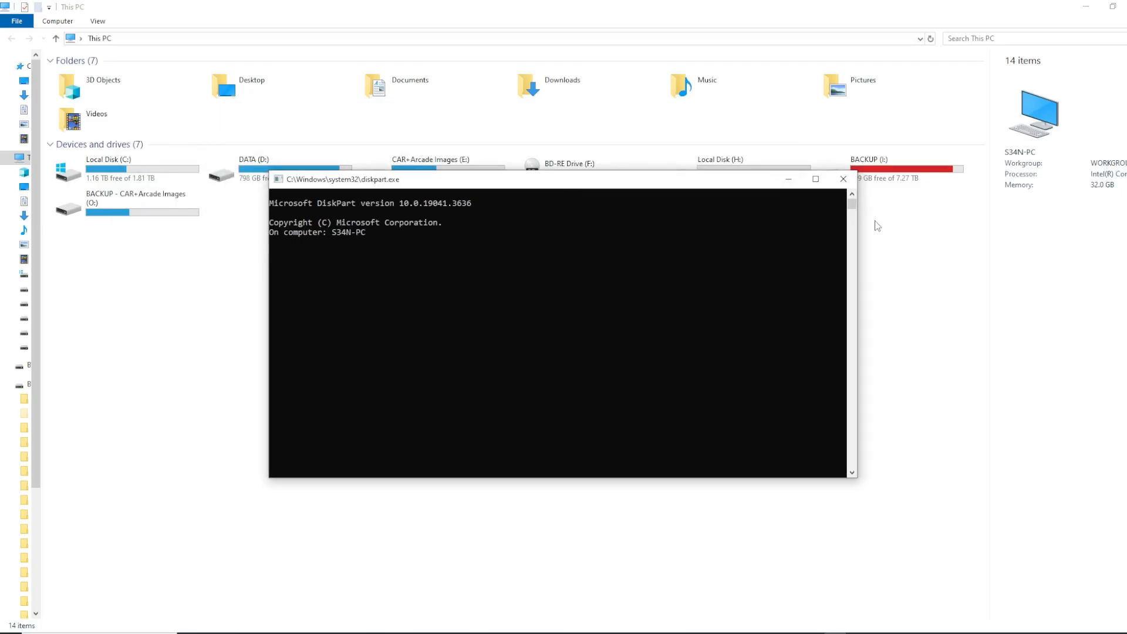
{"action": "type", "text": "list disk"}
{"action": "key", "text": "Return"}
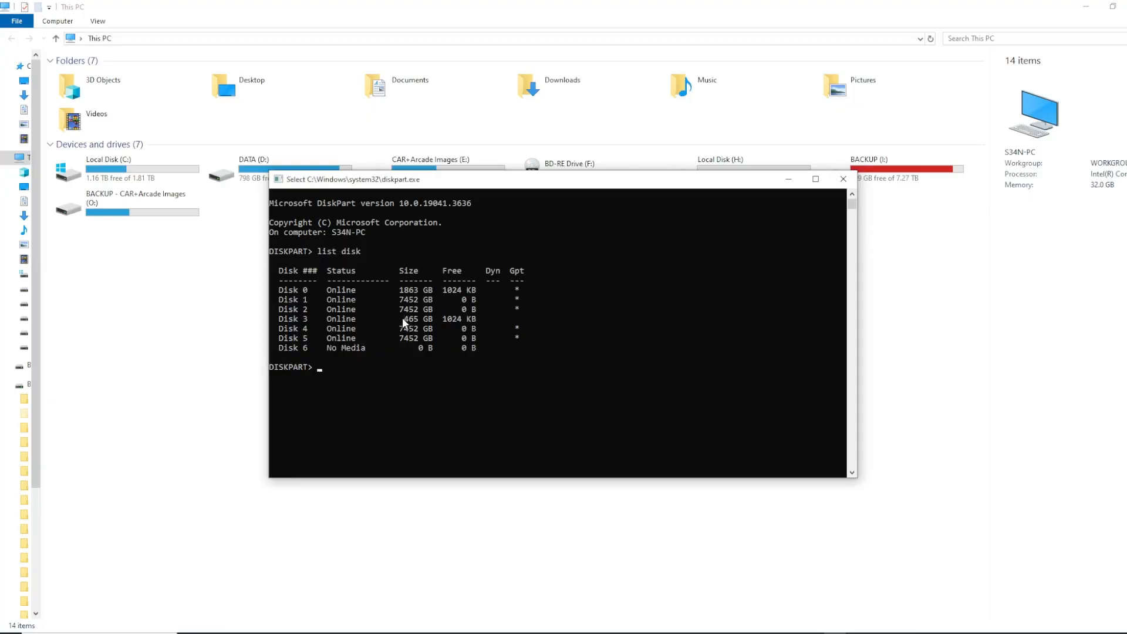
Identify the 465 GB disk in the list and select it with "select disk 3"
{"action": "left_click_drag", "start_coordinate": [401, 320], "coordinate": [509, 322]}
{"action": "left_click_drag", "start_coordinate": [274, 320], "coordinate": [526, 326]}
{"action": "left_click", "coordinate": [442, 369]}
{"action": "type", "text": "se"}
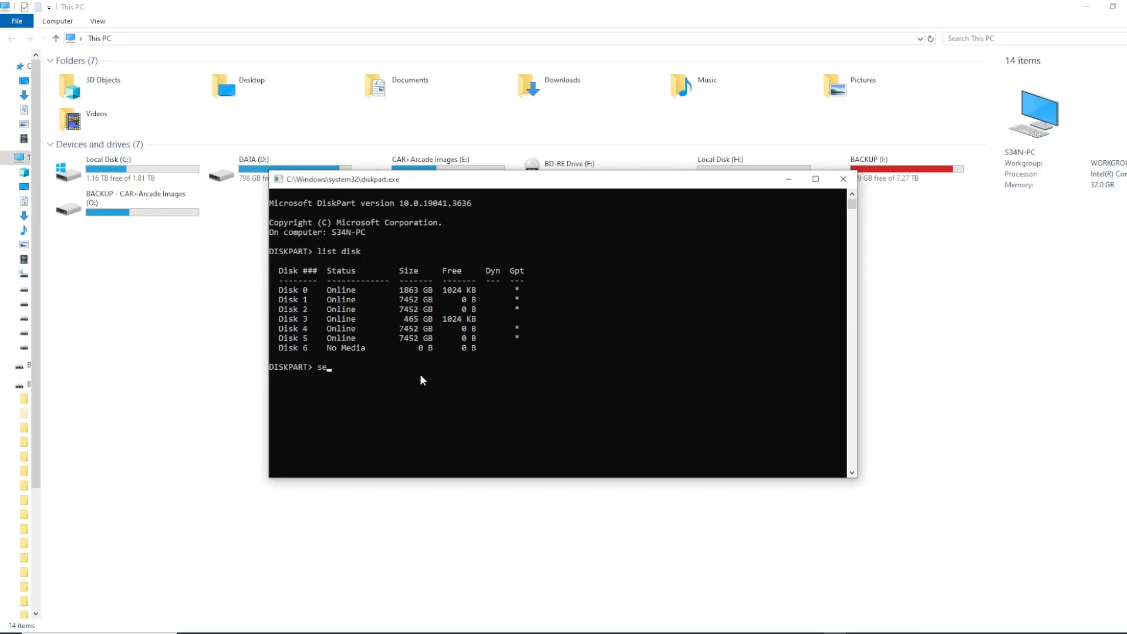
{"action": "type", "text": "lect disk 2"}
{"action": "key", "text": "BackSpace"}
{"action": "type", "text": "3"}
{"action": "key", "text": "Return"}
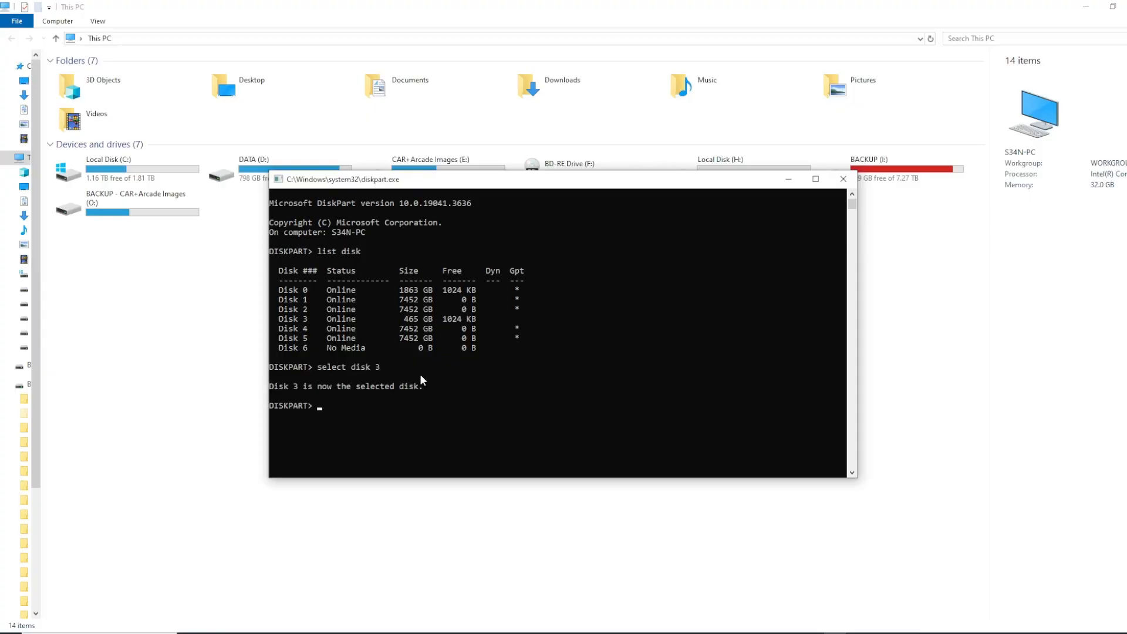
Wipe the selected disk with "clean all" and exit DiskPart
{"action": "type", "text": "clean all"}
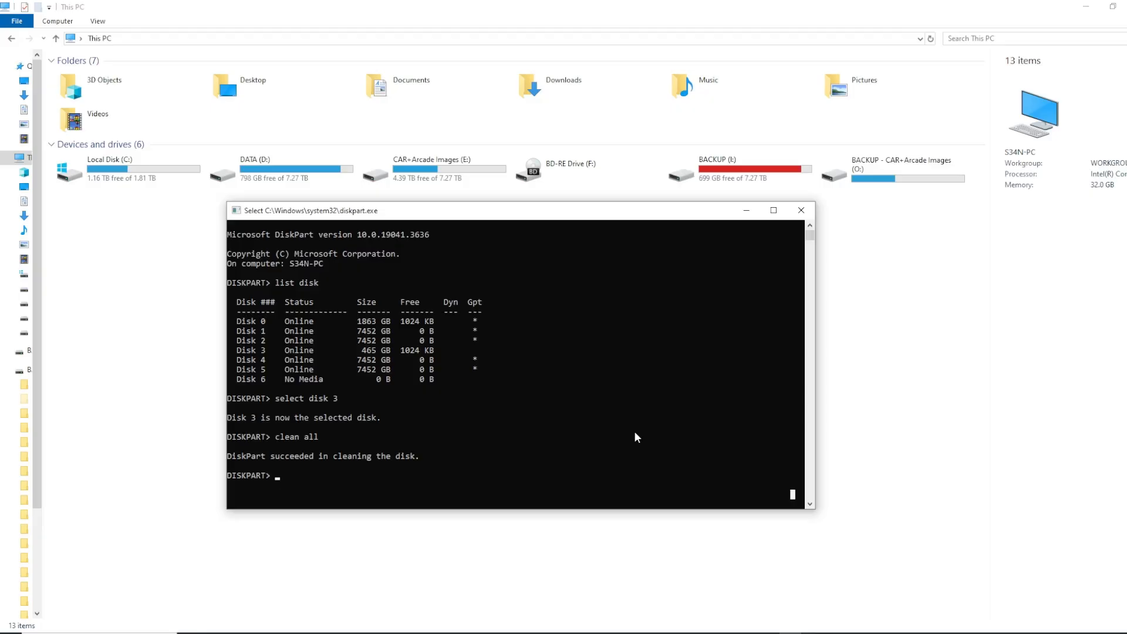
{"action": "type", "text": "exit"}
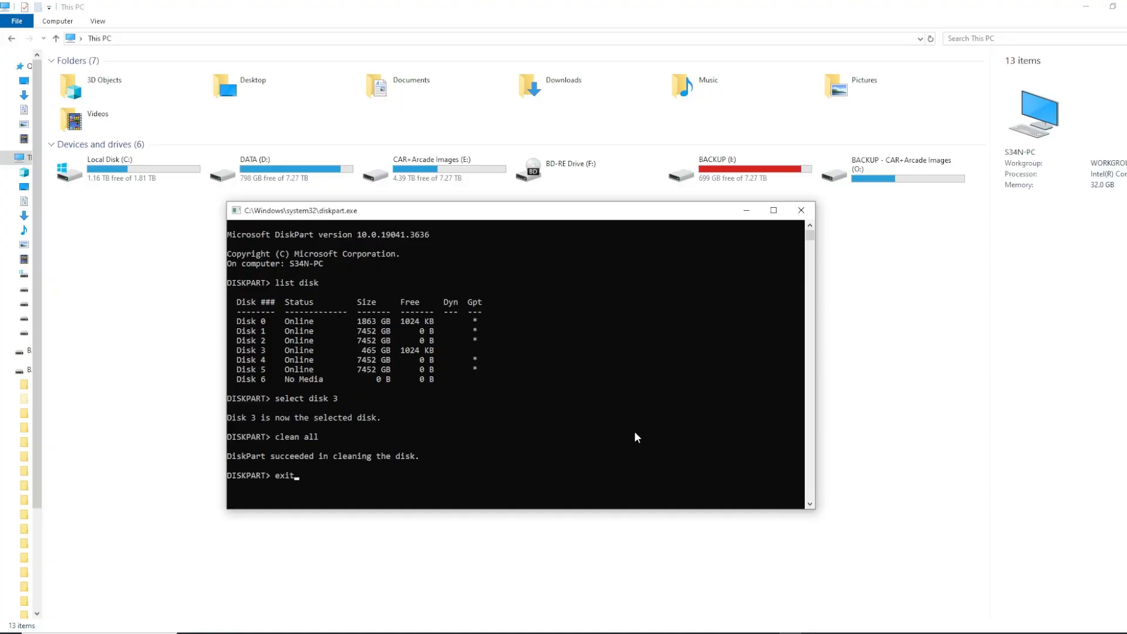
{"action": "key", "text": "Return"}
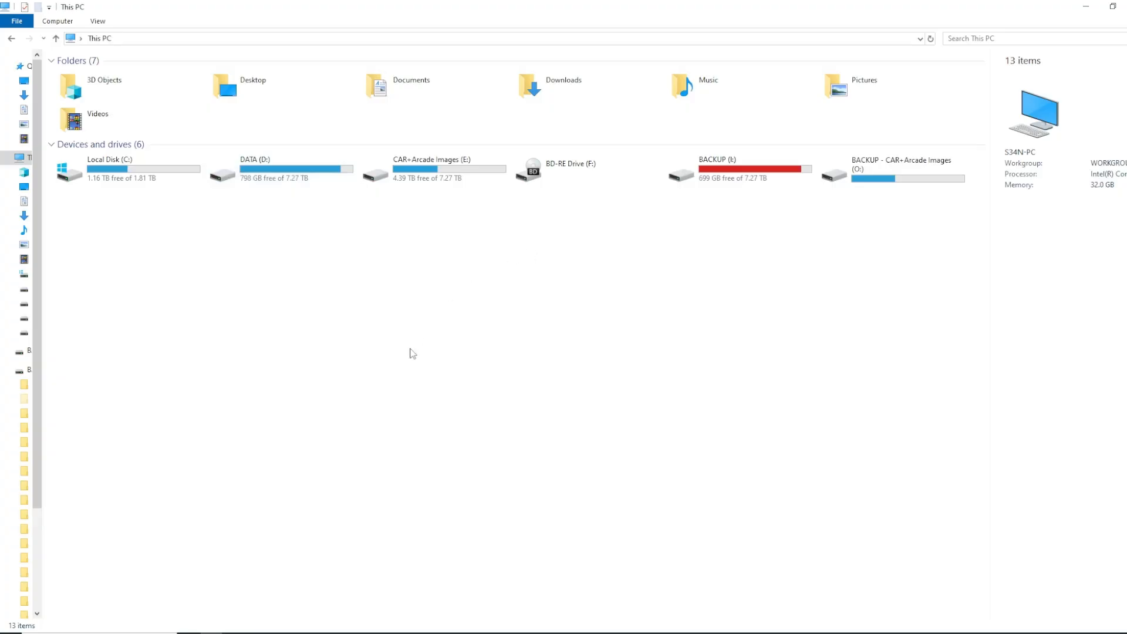
Open Disk Management with diskmgmt.msc and initialize Disk 3 with the GPT partition style
{"action": "key", "text": "super+r"}
{"action": "type", "text": "diskmgmt.msc"}
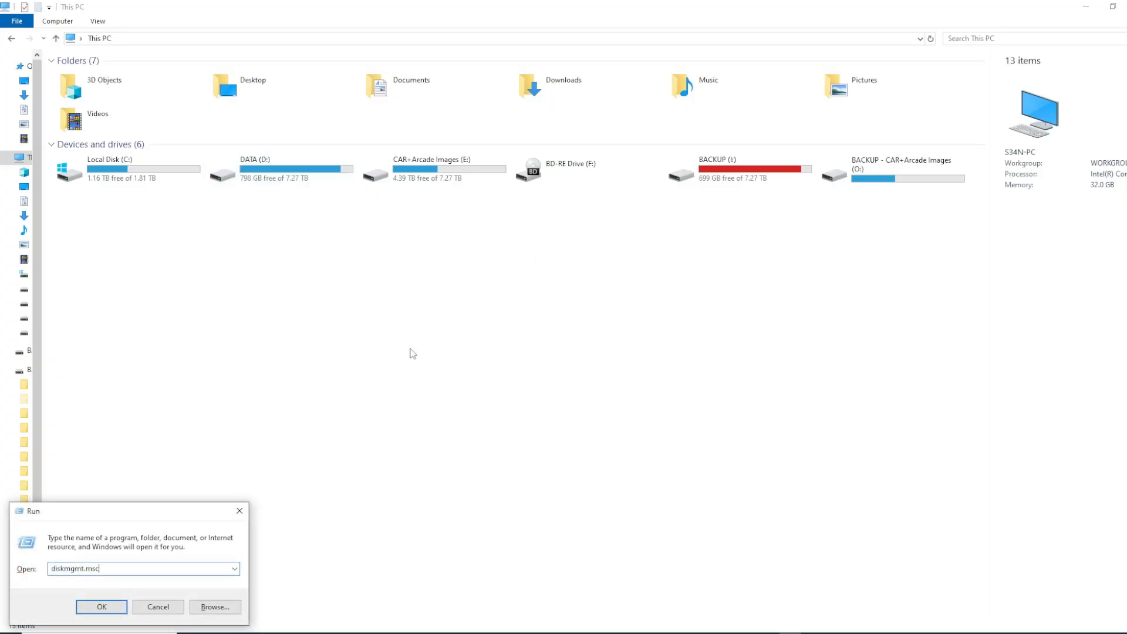
{"action": "left_click", "coordinate": [108, 611]}
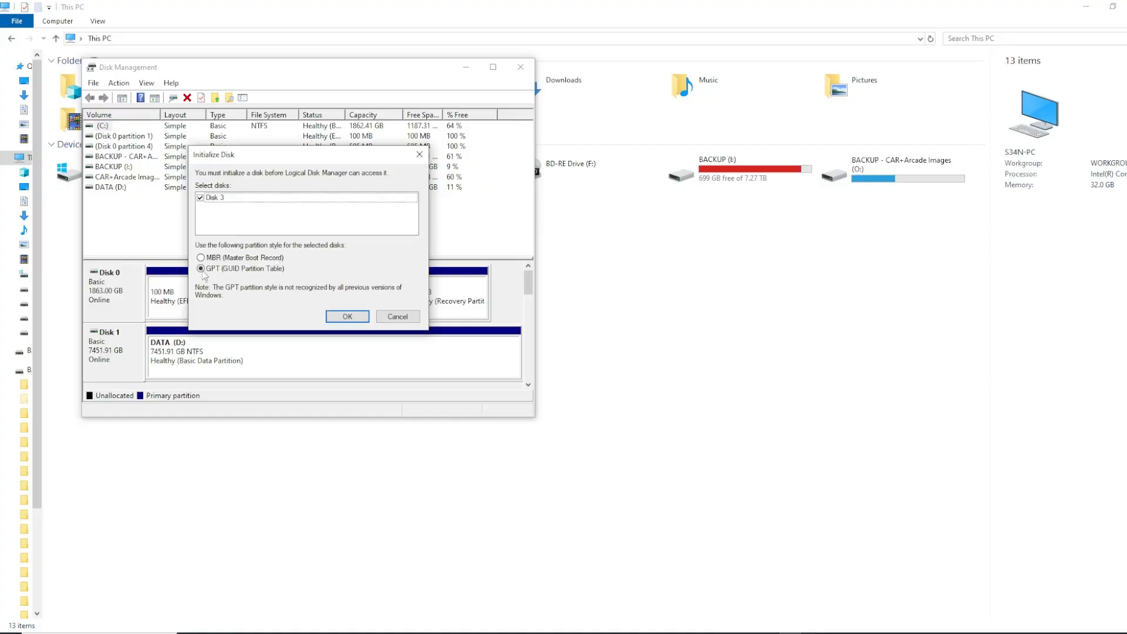
{"action": "left_click", "coordinate": [360, 317]}
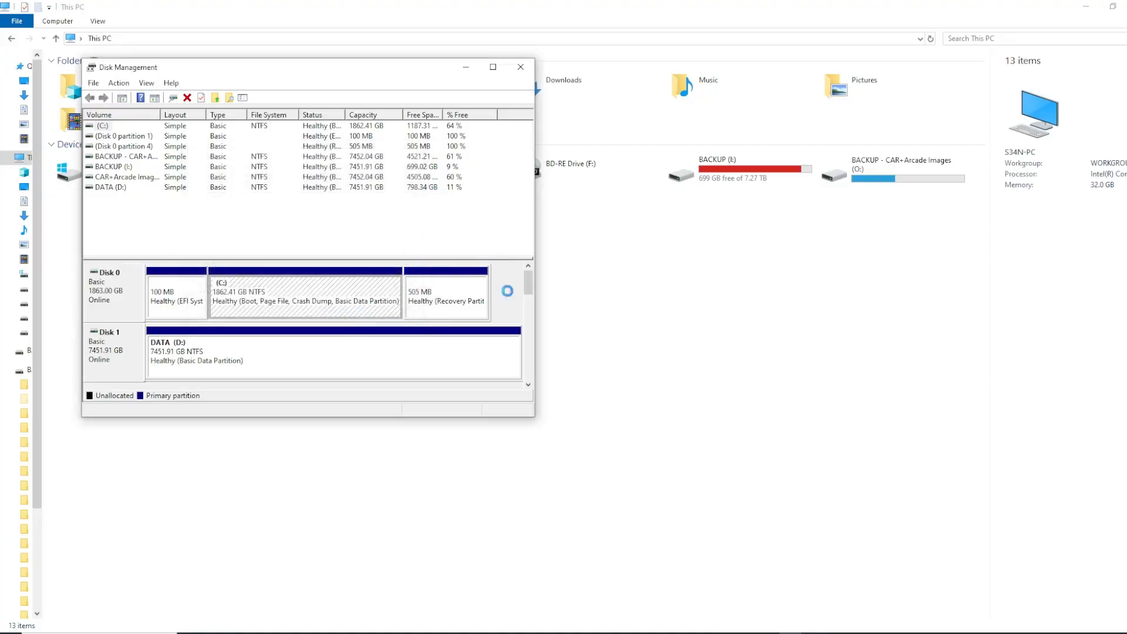
Create a 476923 MB simple volume on Disk 3 with letter G, quick-formatted as NTFS and labelled New Volume, and close Disk Management
{"action": "left_click_drag", "start_coordinate": [534, 417], "coordinate": [806, 548]}
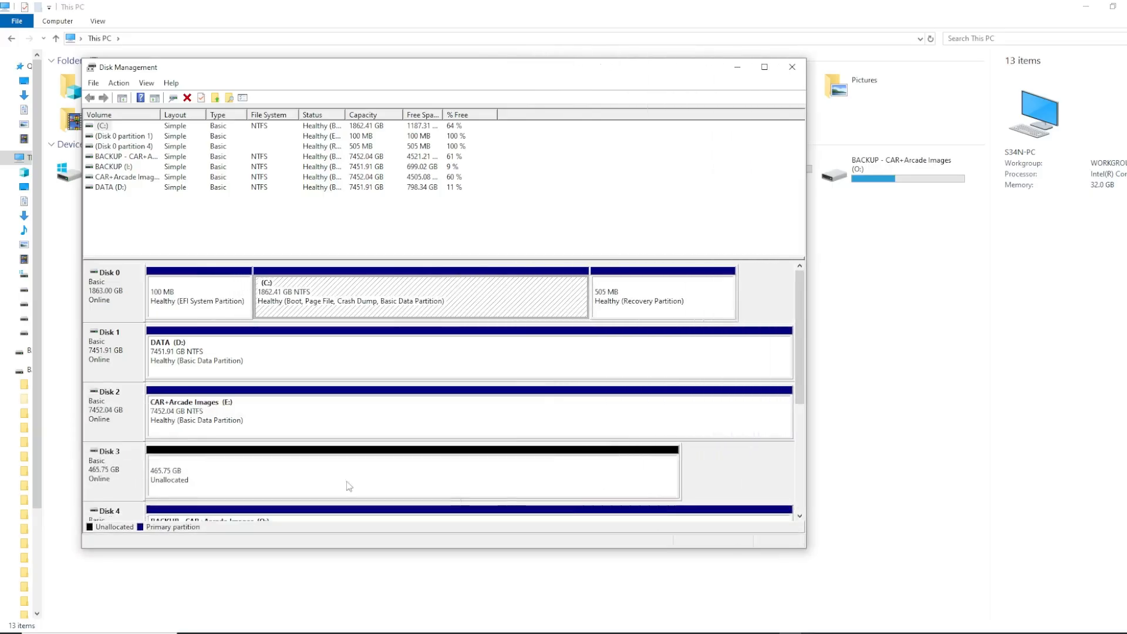
{"action": "left_click", "coordinate": [188, 473]}
{"action": "right_click", "coordinate": [189, 474]}
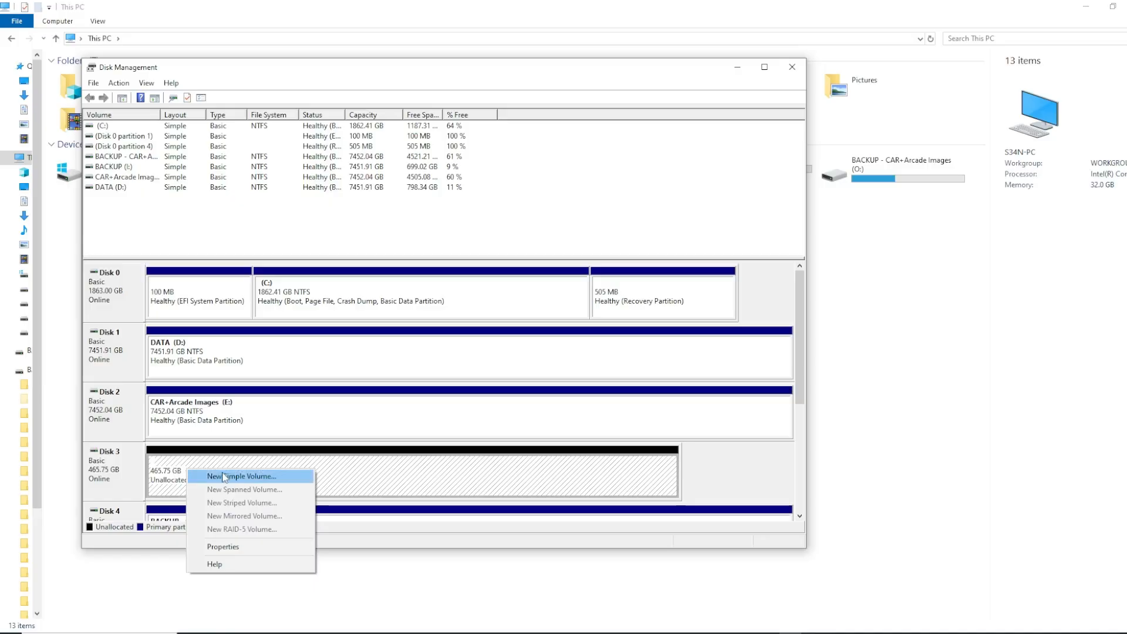
{"action": "left_click", "coordinate": [223, 477]}
{"action": "left_click", "coordinate": [321, 342]}
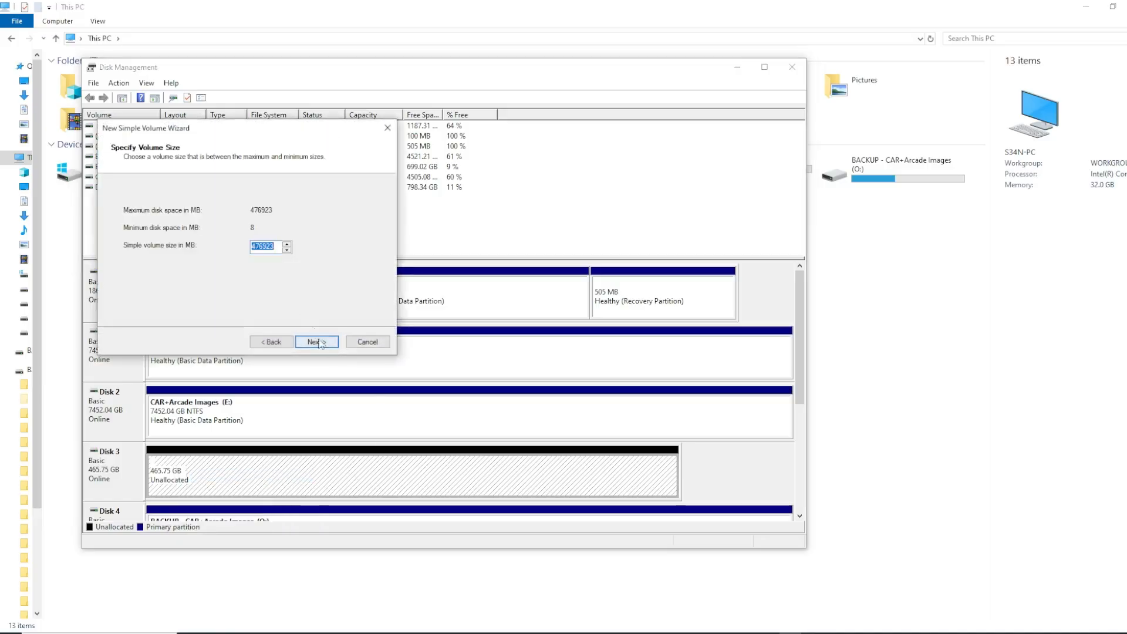
{"action": "left_click", "coordinate": [321, 343]}
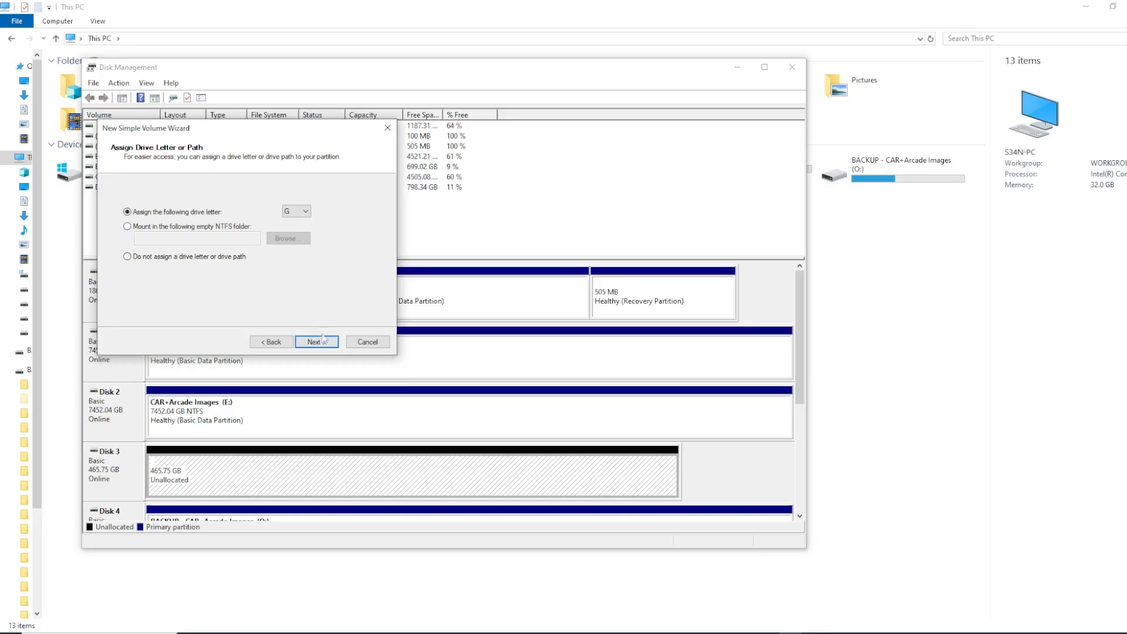
{"action": "left_click", "coordinate": [315, 342]}
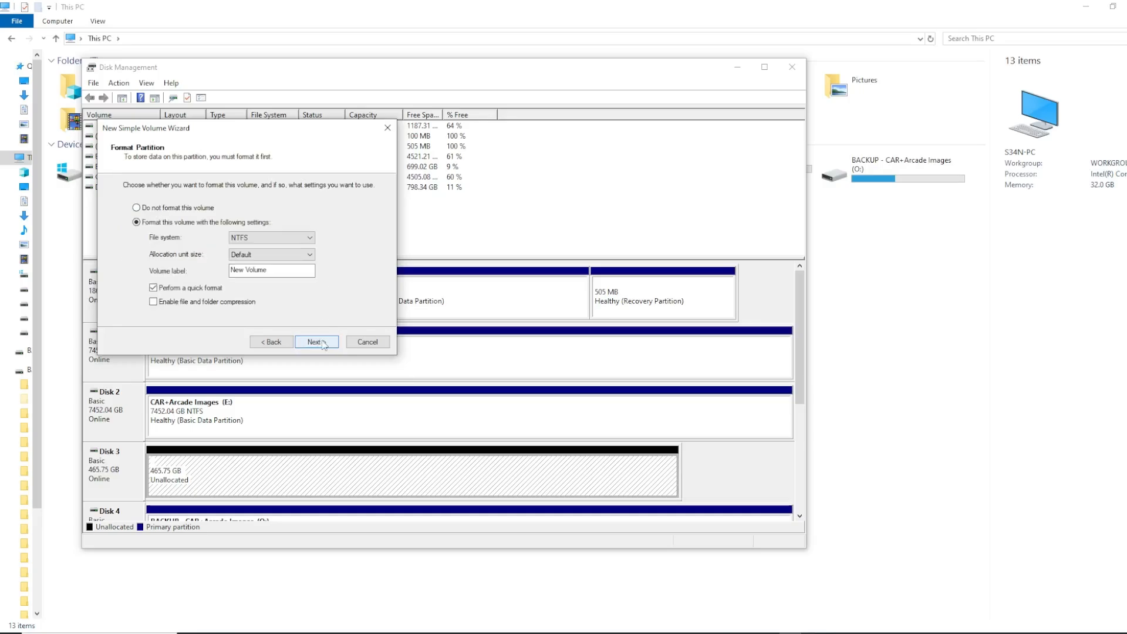
{"action": "left_click", "coordinate": [315, 342]}
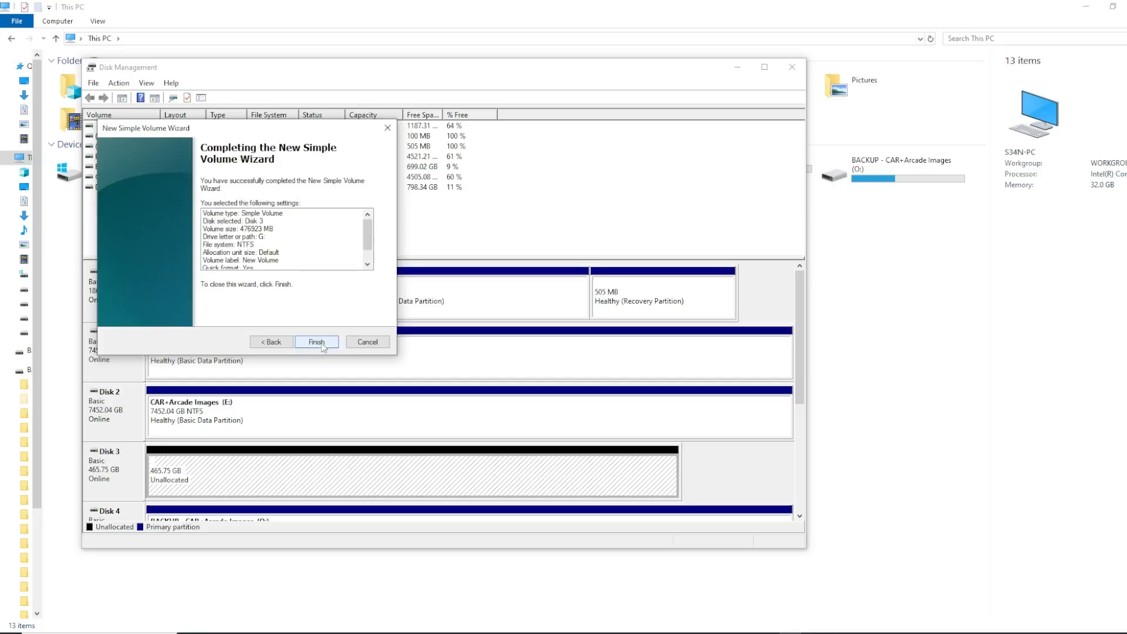
{"action": "left_click", "coordinate": [318, 340]}
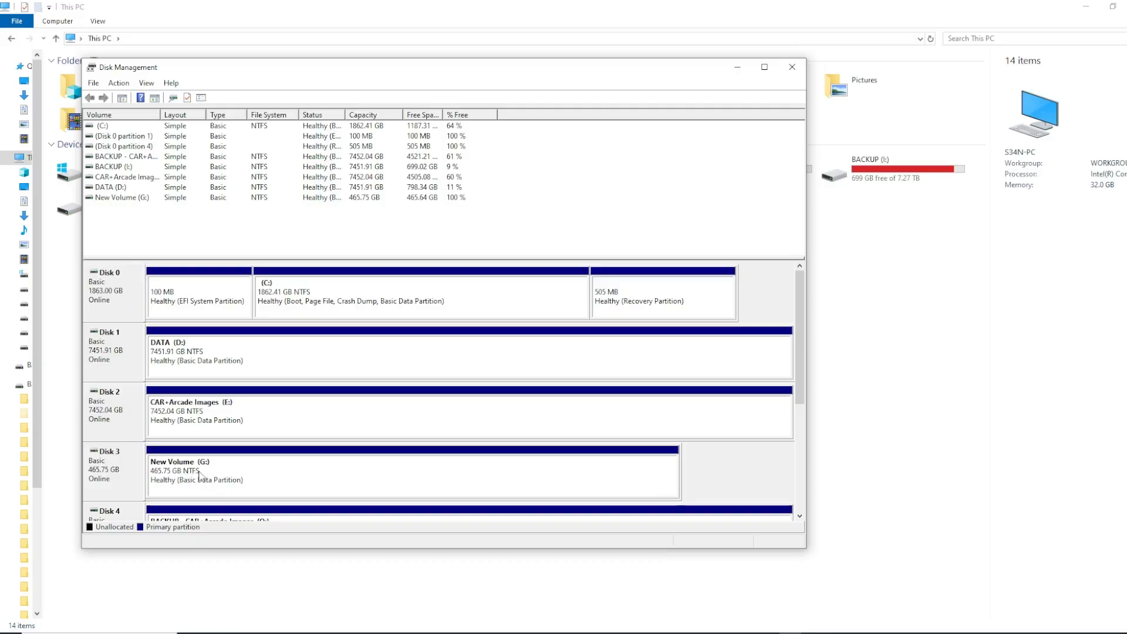
{"action": "left_click", "coordinate": [792, 66]}
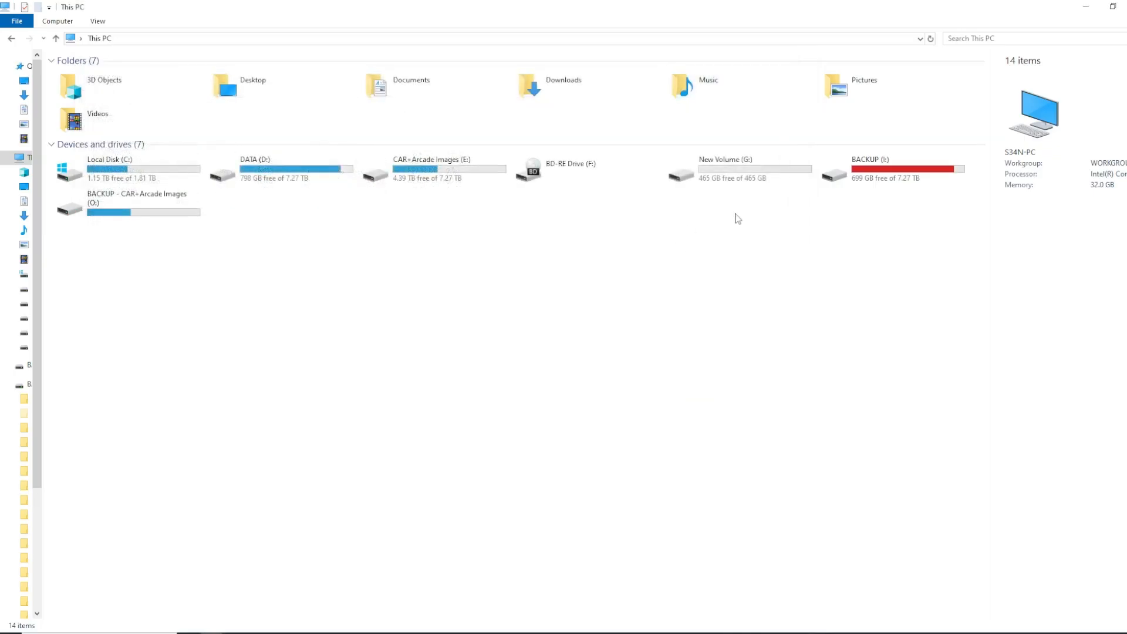
Open New Volume (G:) to check its contents and go back to This PC
{"action": "double_click", "coordinate": [731, 172]}
{"action": "left_click_drag", "start_coordinate": [191, 112], "coordinate": [674, 519]}
{"action": "left_click", "coordinate": [10, 38]}
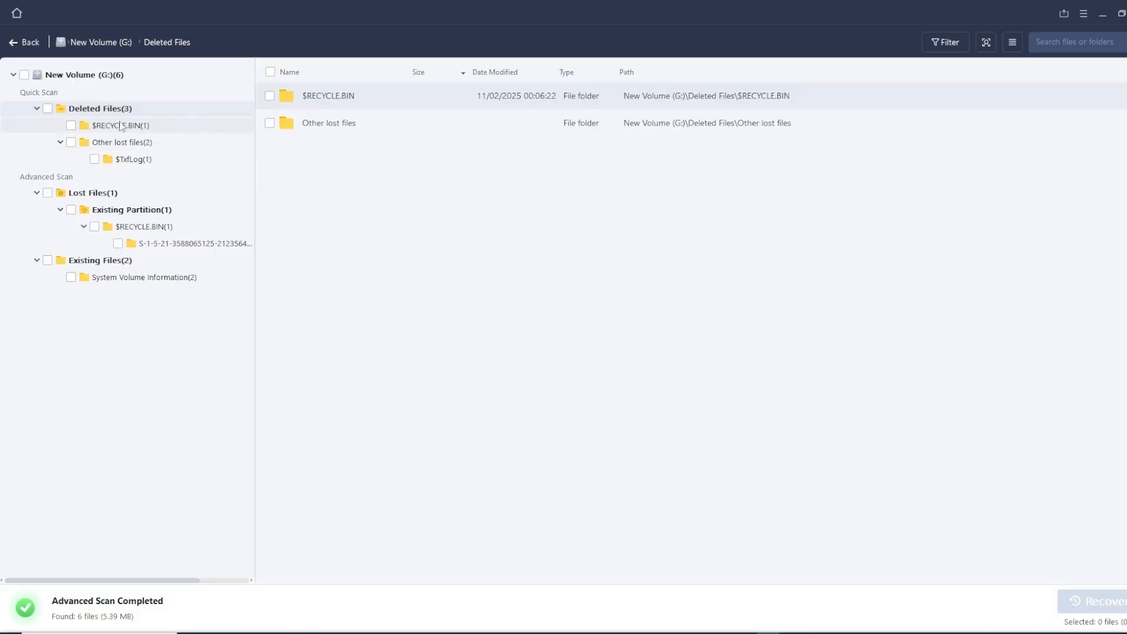
Examine the deleted, lost and existing file folders in the EaseUS scan results for New Volume (G:)
{"action": "left_click", "coordinate": [60, 142]}
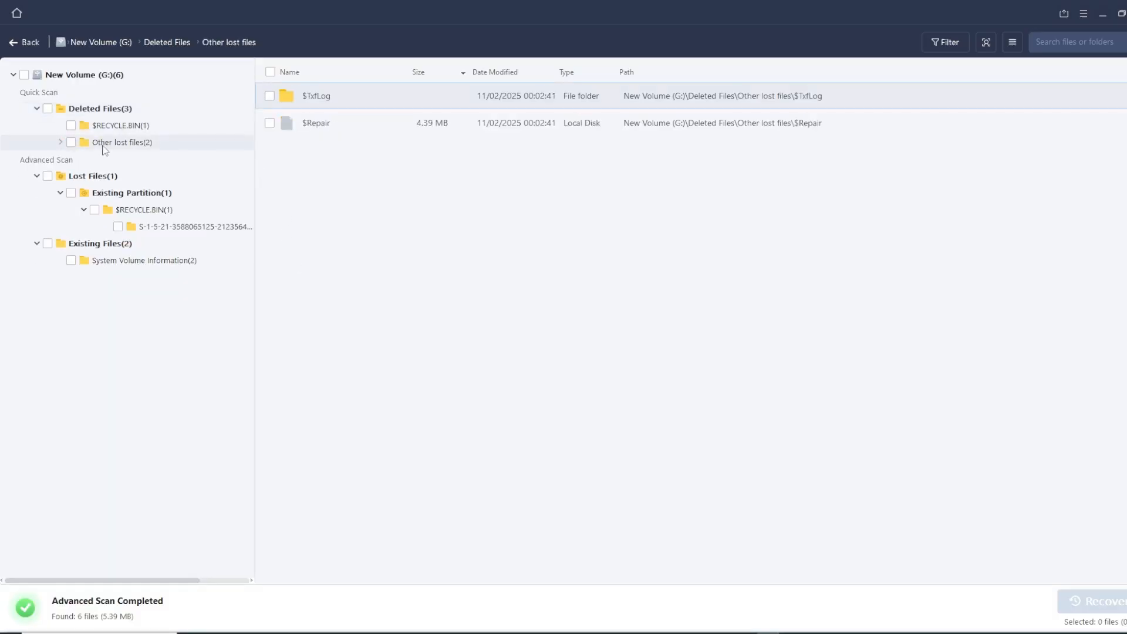
{"action": "left_click", "coordinate": [59, 143]}
{"action": "left_click", "coordinate": [148, 158]}
{"action": "left_click", "coordinate": [146, 226]}
{"action": "left_click", "coordinate": [150, 243]}
{"action": "left_click", "coordinate": [127, 278]}
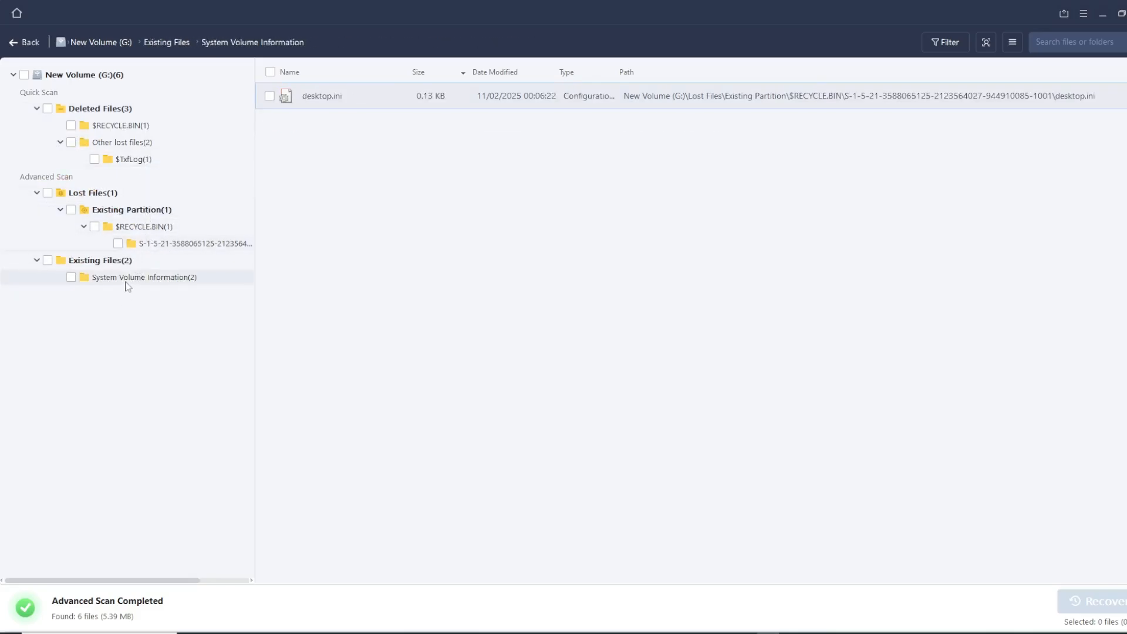
{"action": "left_click", "coordinate": [100, 261]}
{"action": "left_click", "coordinate": [105, 194]}
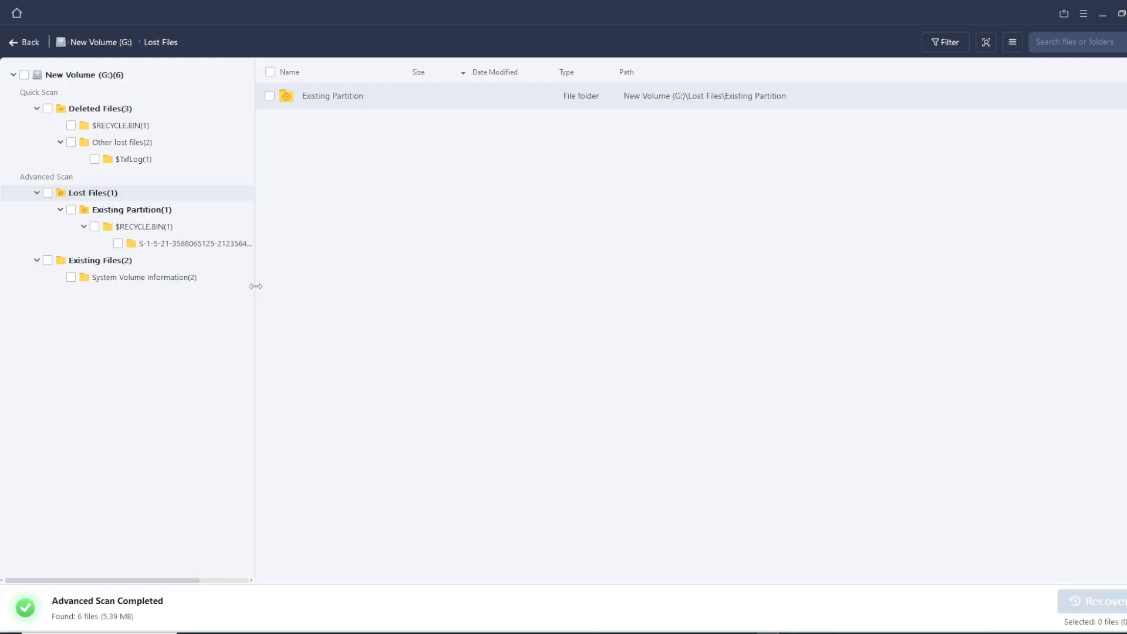
Switch to CrystalDiskInfo and check the G: drive's health, examining its Reallocated Sectors Count and Power-On Hours attributes
{"action": "left_click", "coordinate": [839, 633]}
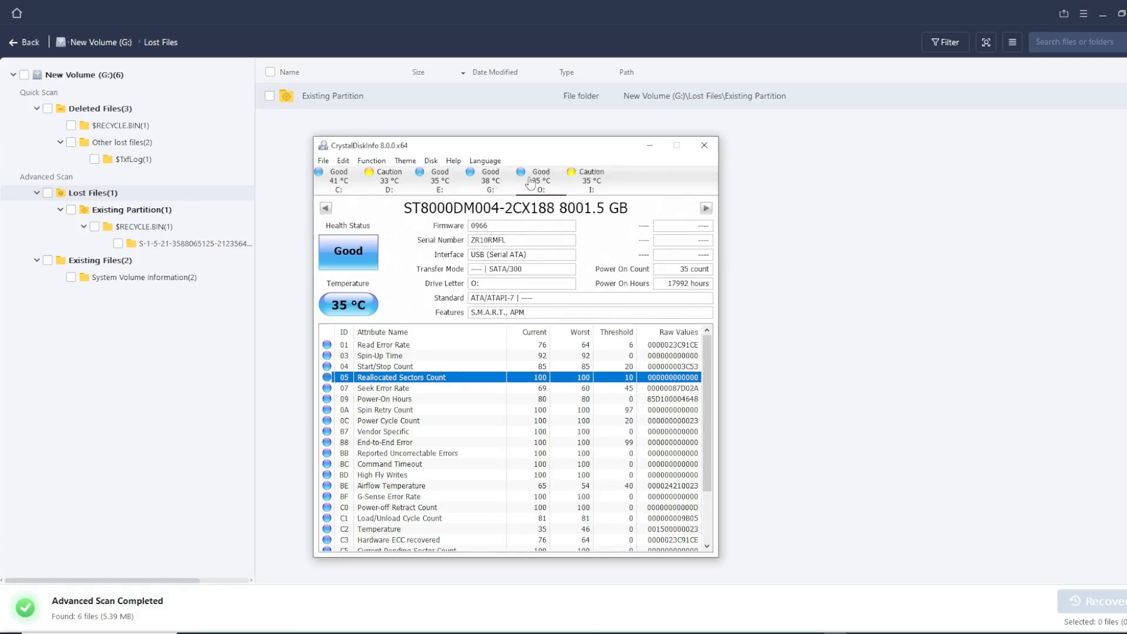
{"action": "left_click", "coordinate": [499, 178]}
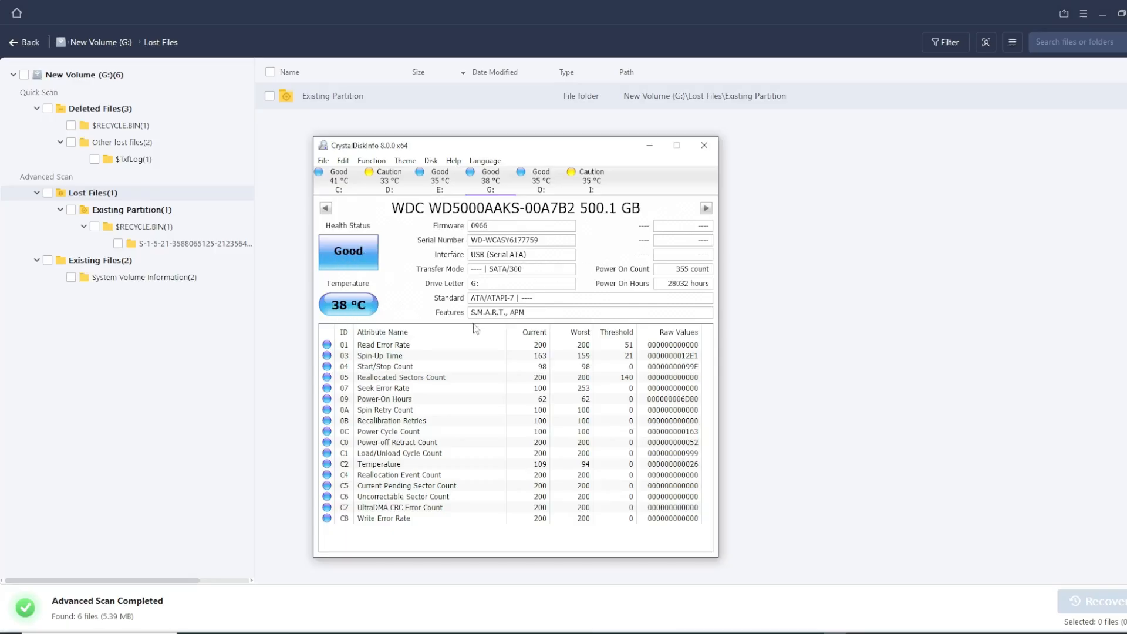
{"action": "left_click", "coordinate": [411, 379]}
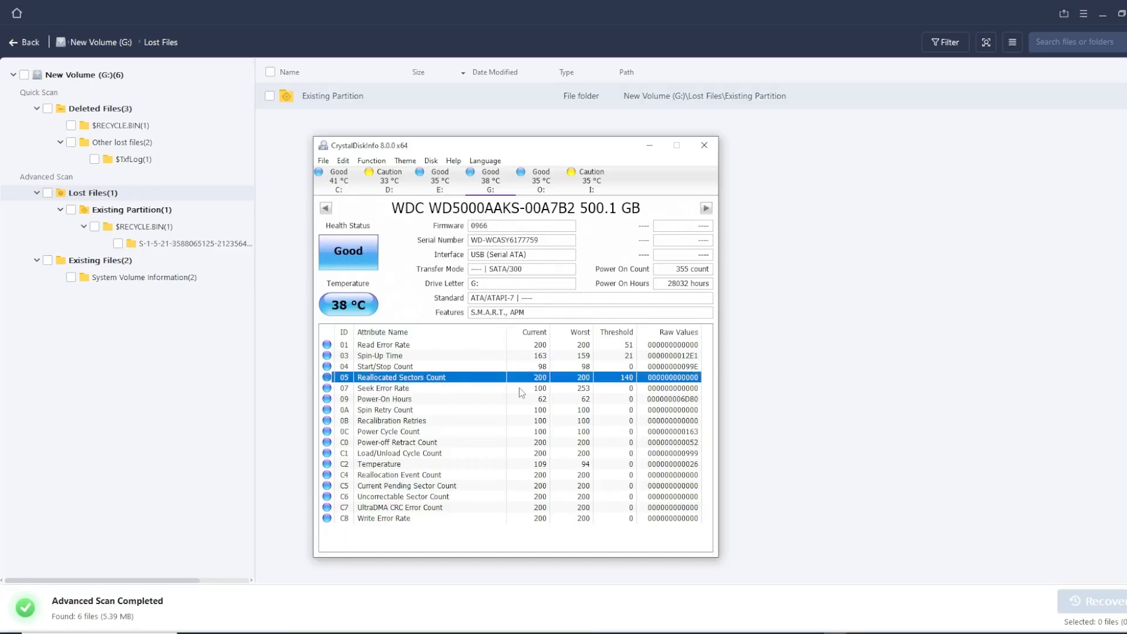
{"action": "left_click", "coordinate": [405, 401]}
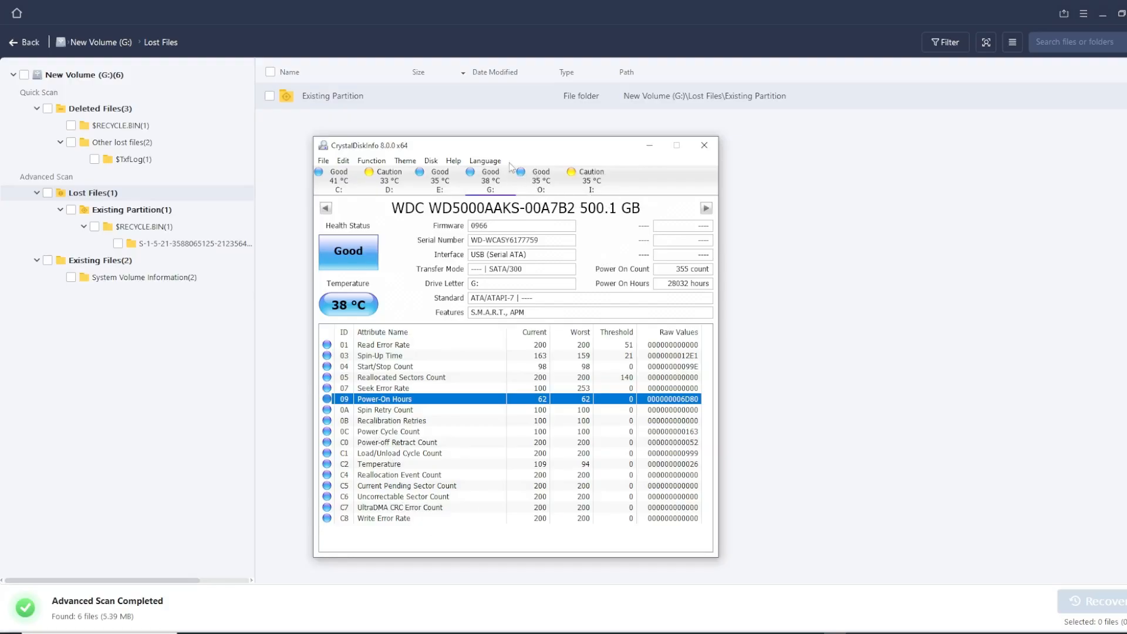
{"action": "left_click_drag", "start_coordinate": [500, 148], "coordinate": [490, 124]}
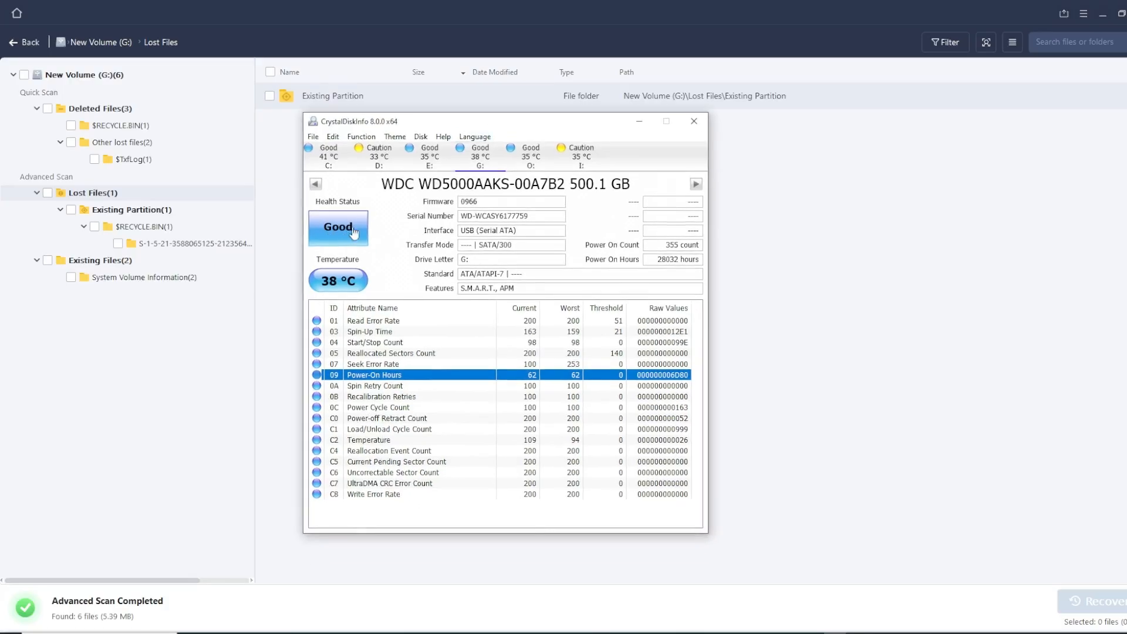
Display the I: drive's health data and examine its Reallocated Sectors Count attribute
{"action": "left_click", "coordinate": [584, 163]}
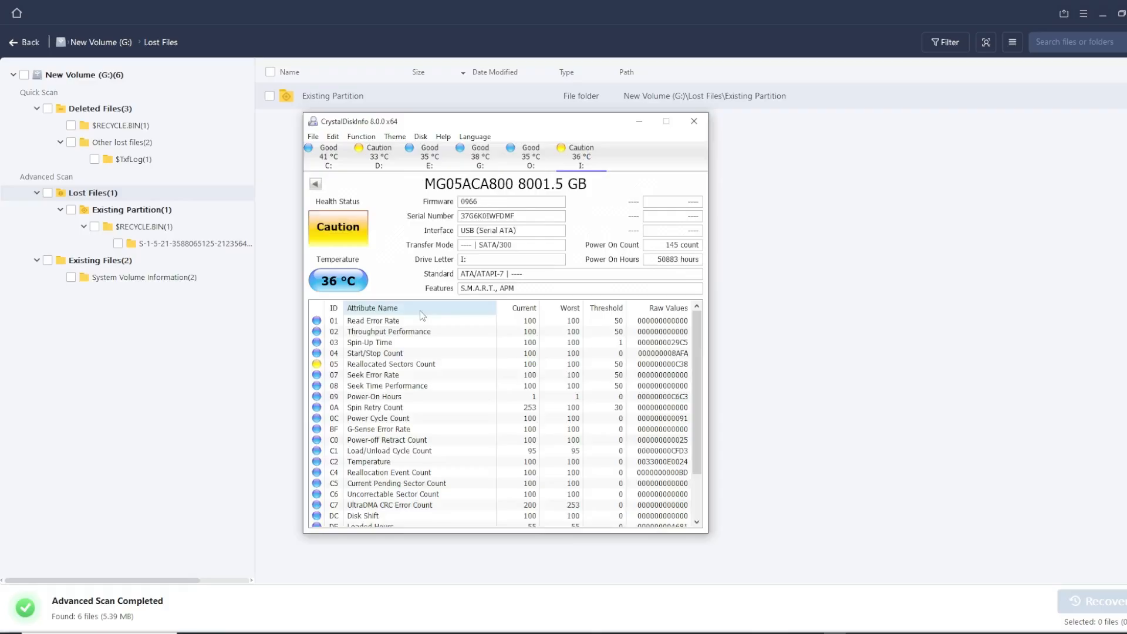
{"action": "left_click", "coordinate": [380, 366]}
{"action": "left_click", "coordinate": [348, 370]}
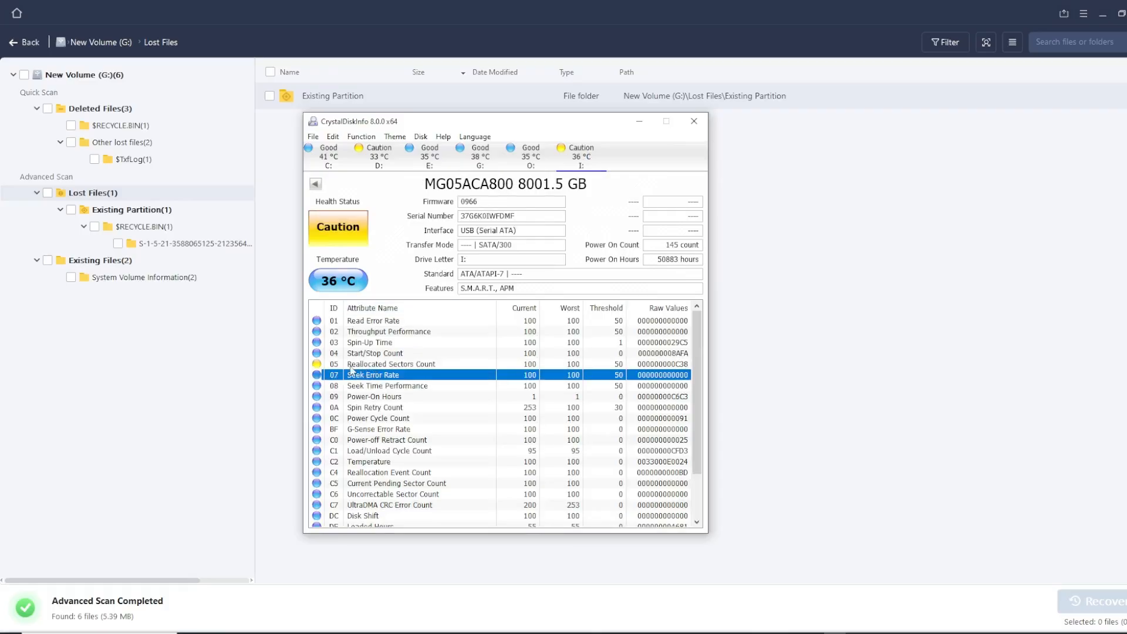
{"action": "left_click", "coordinate": [359, 368]}
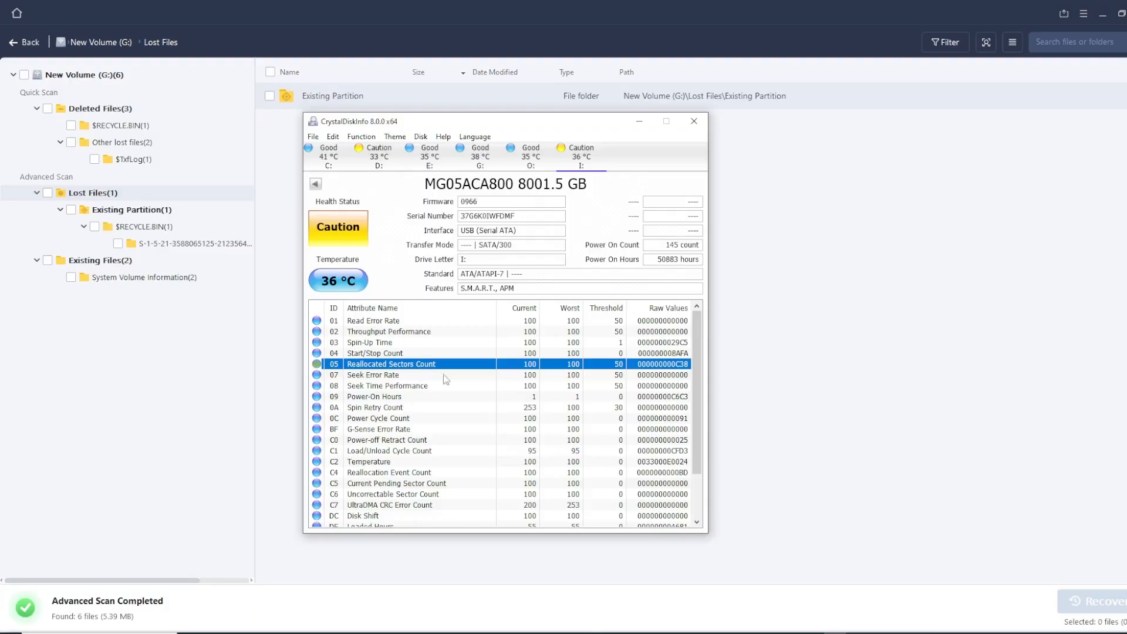
{"action": "left_click_drag", "start_coordinate": [417, 123], "coordinate": [495, 116]}
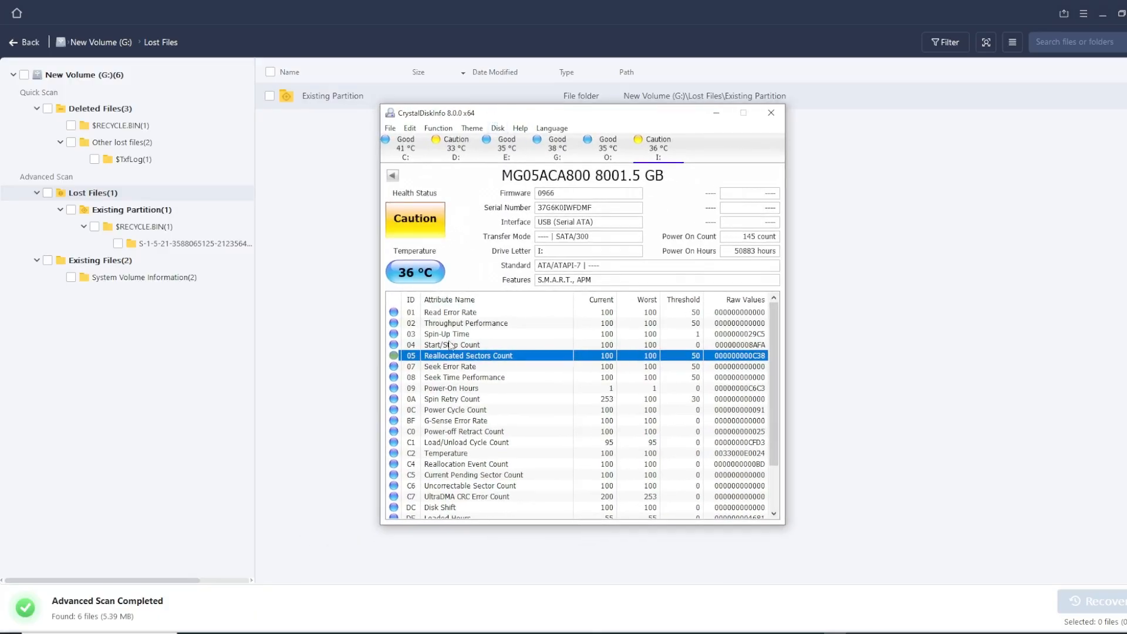